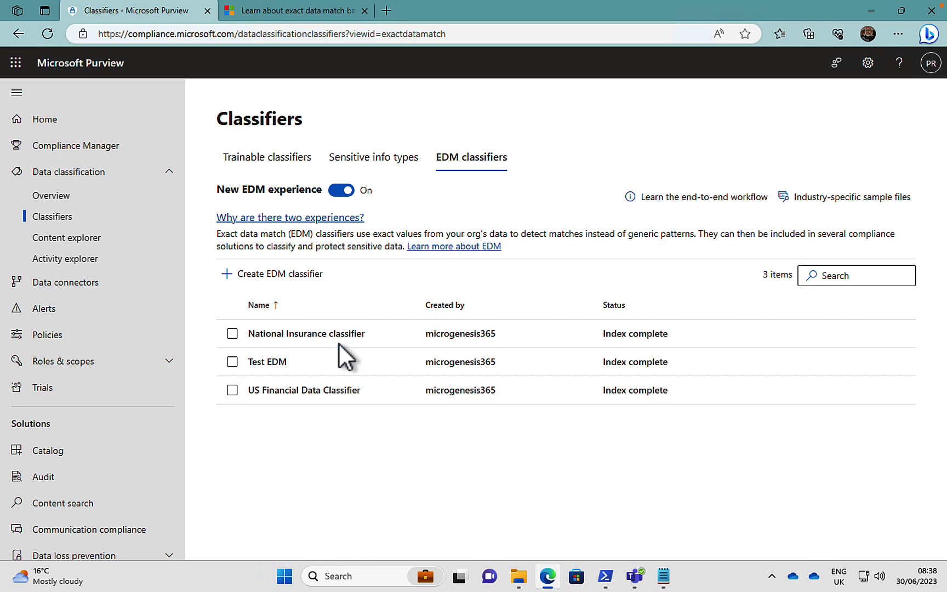
Step: Review the sensitive info types sorted by publisher, and display the industry-specific sample files offered for EDM classifiers
left_click(380, 165)
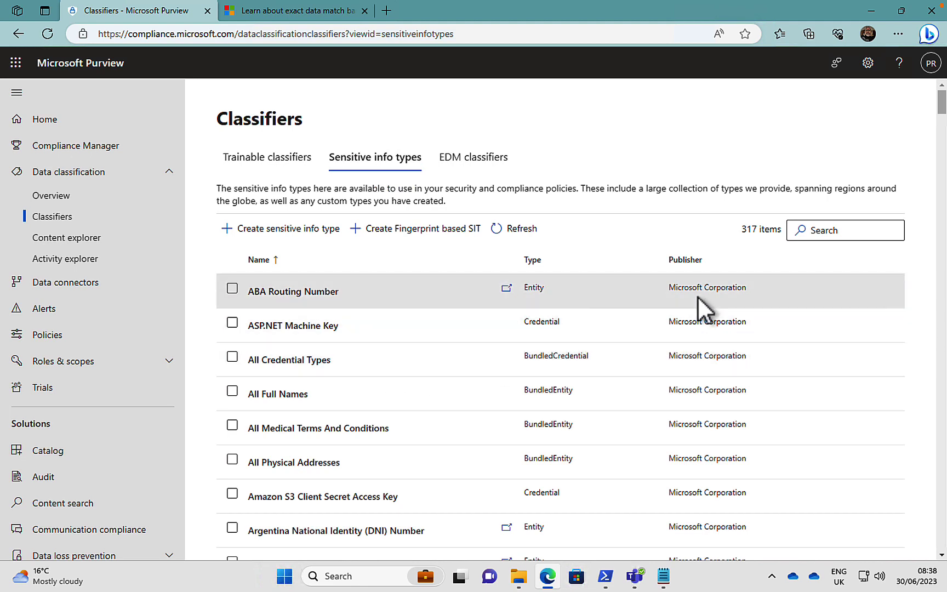
left_click(690, 260)
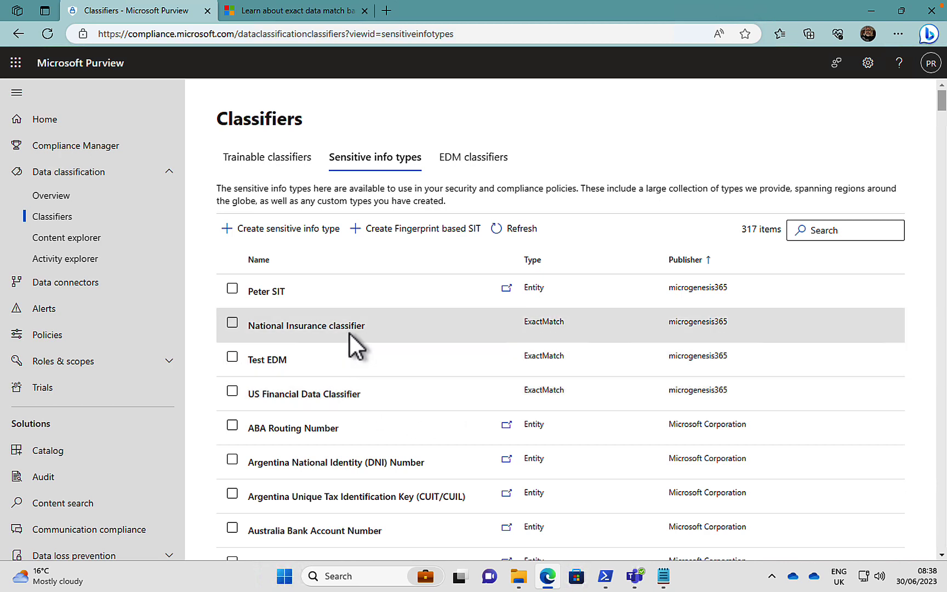
left_click(475, 161)
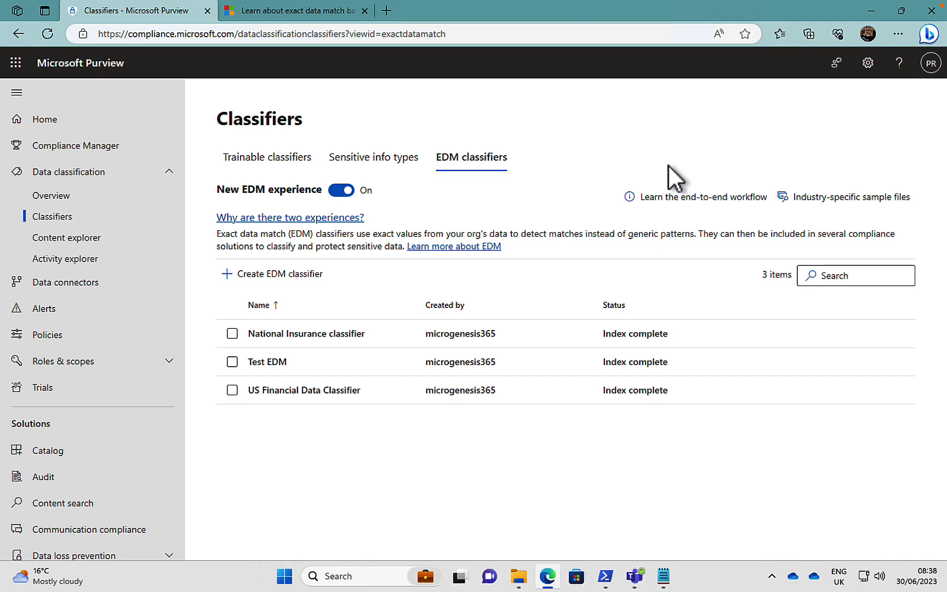
left_click(830, 198)
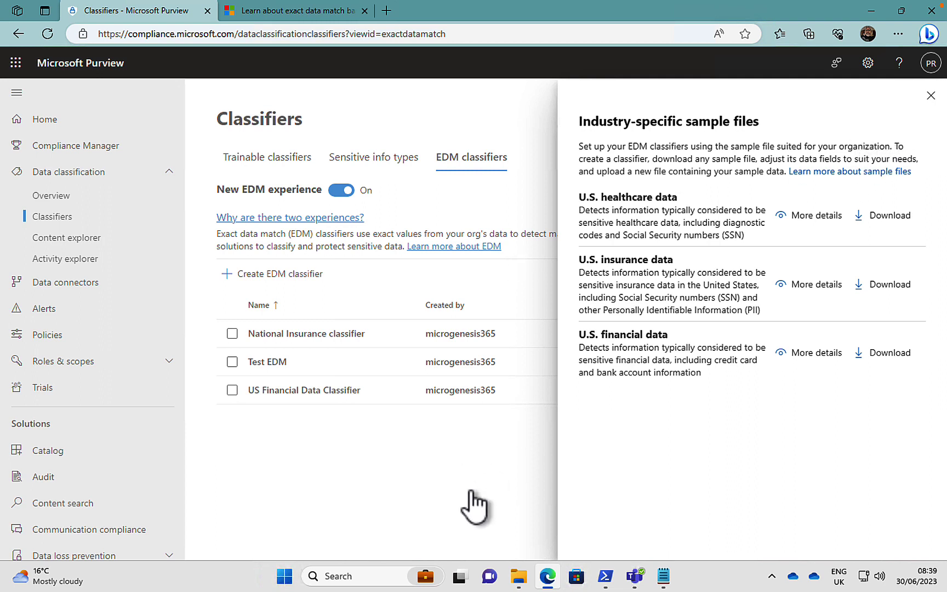
Step: Open US_Healthcare_SampleFile.csv from the EDM folder in Excel and widen all columns to fit their contents
left_click(518, 575)
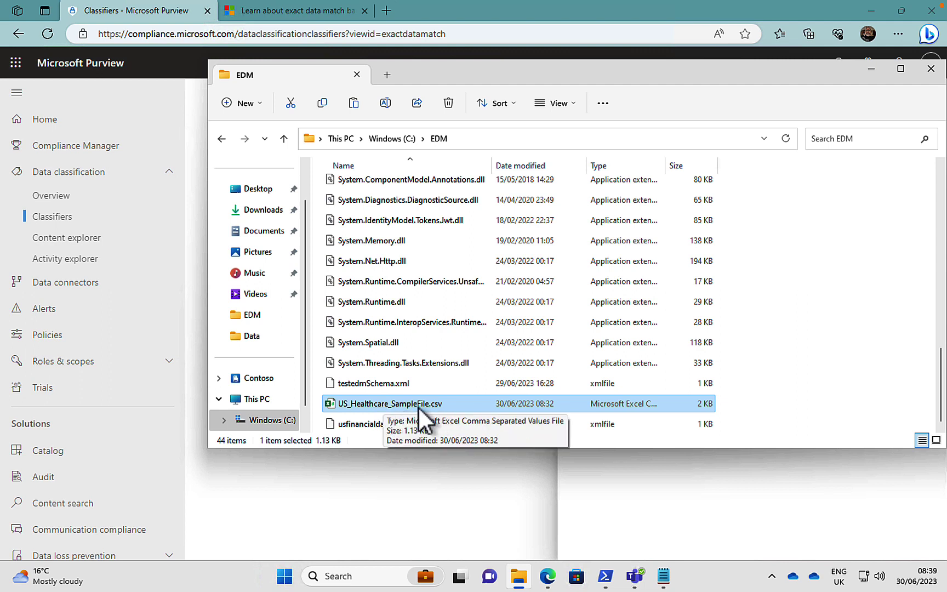
double_click(383, 404)
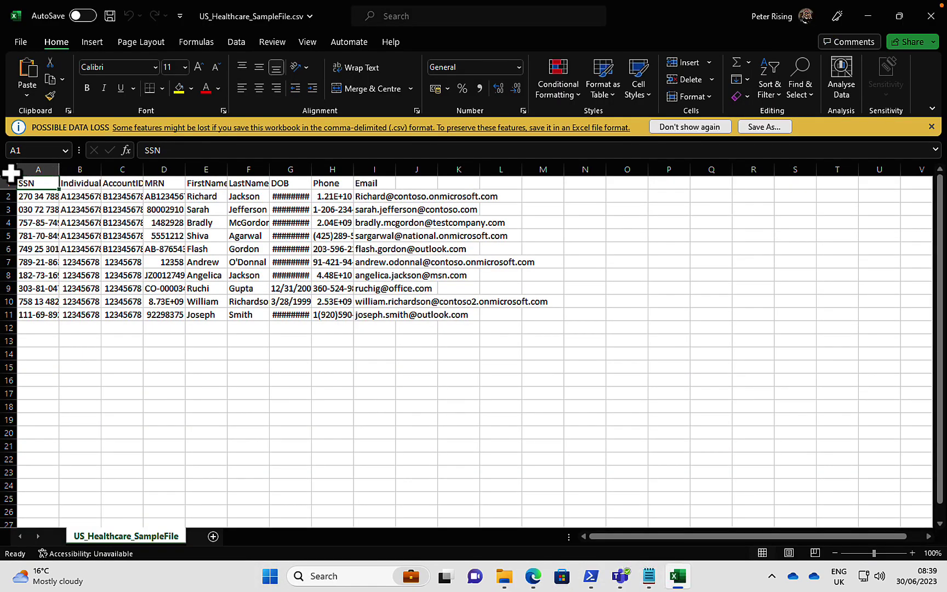
left_click(11, 170)
double_click(57, 170)
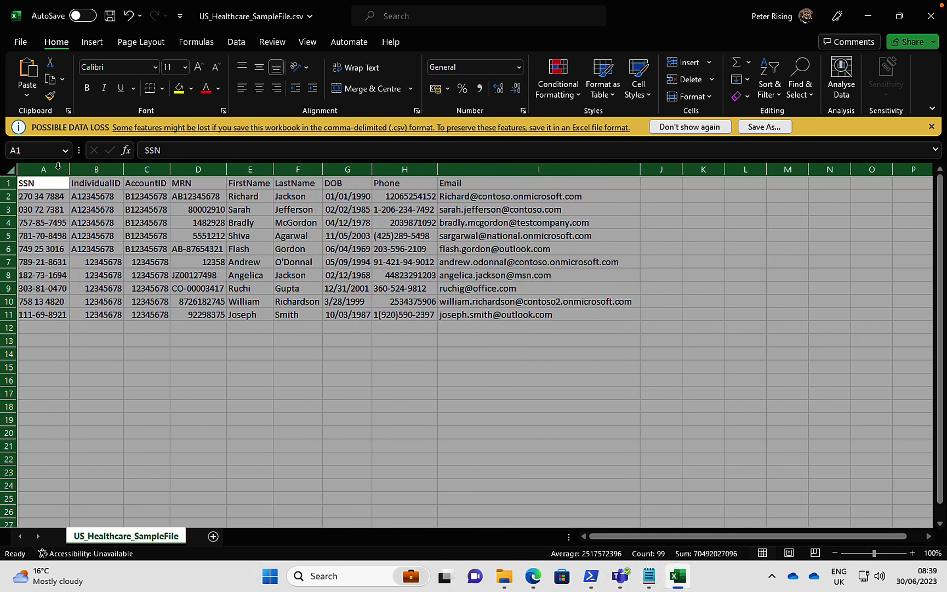
left_click(174, 398)
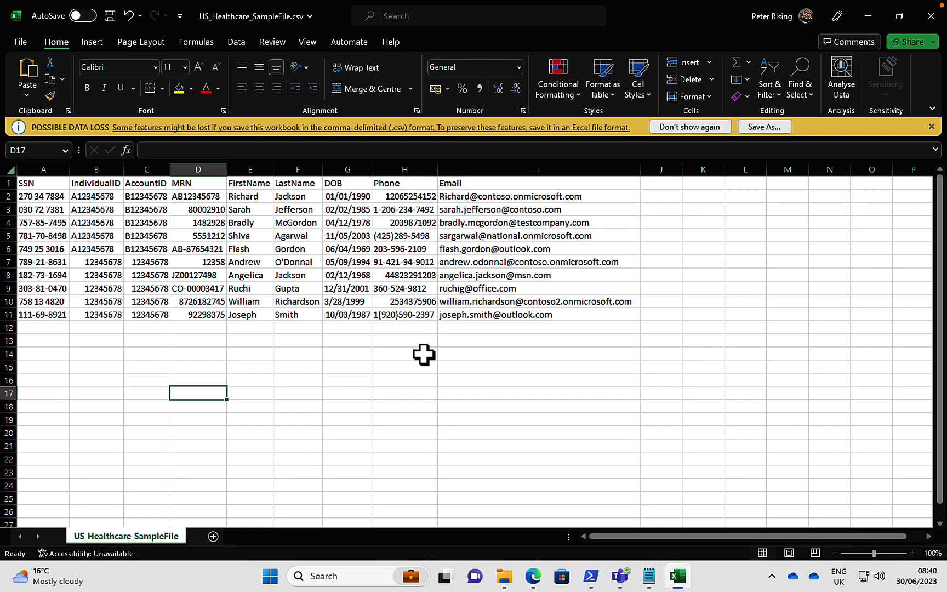
Step: Switch back to Microsoft Purview in Edge and start a new EDM classifier named "US Healthcare Classifier"
left_click(533, 575)
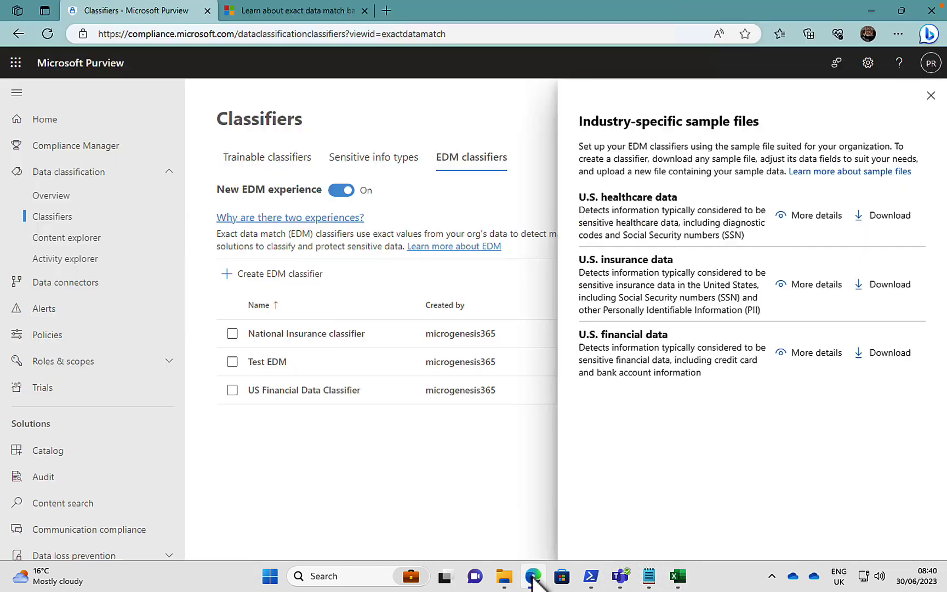
left_click(928, 97)
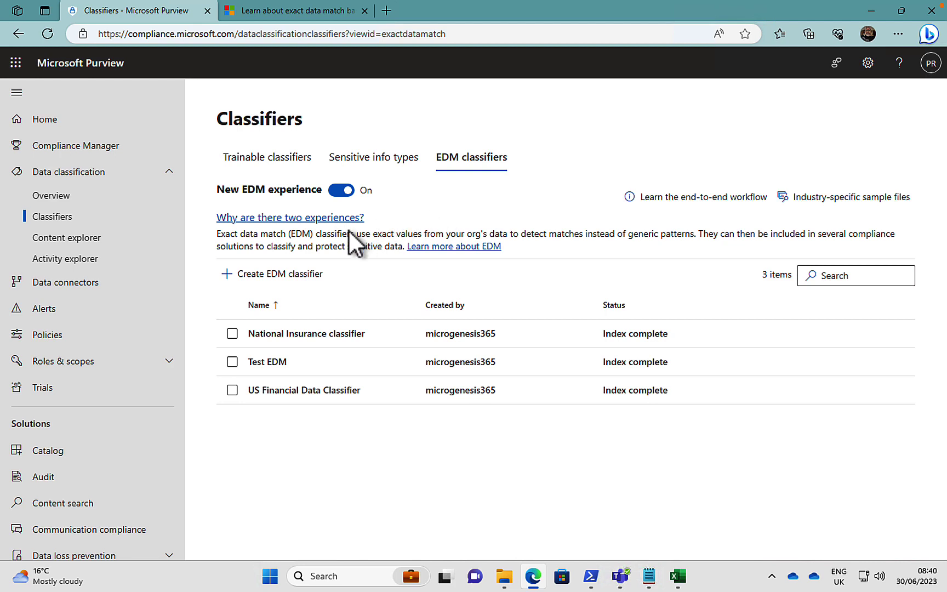
left_click(277, 279)
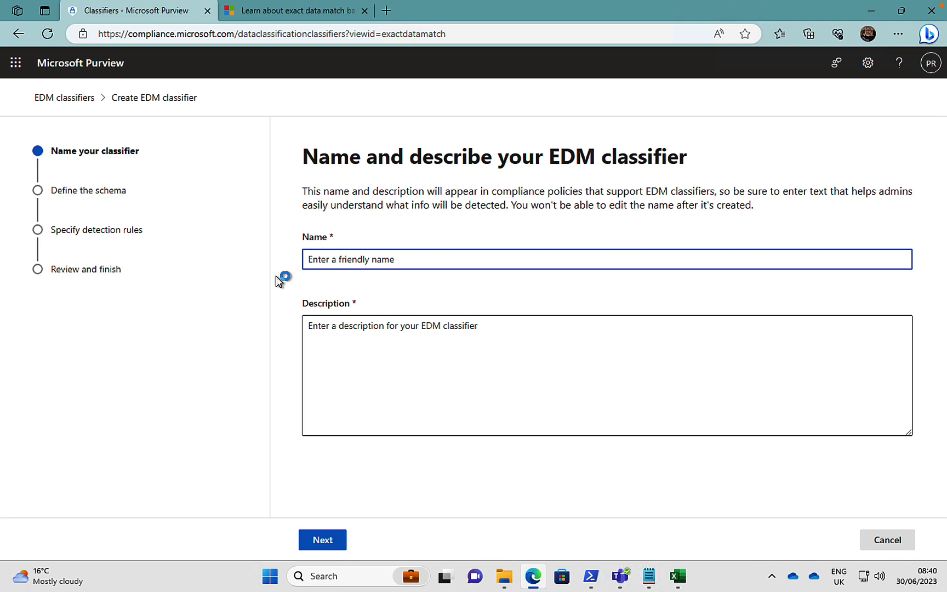
left_click(352, 259)
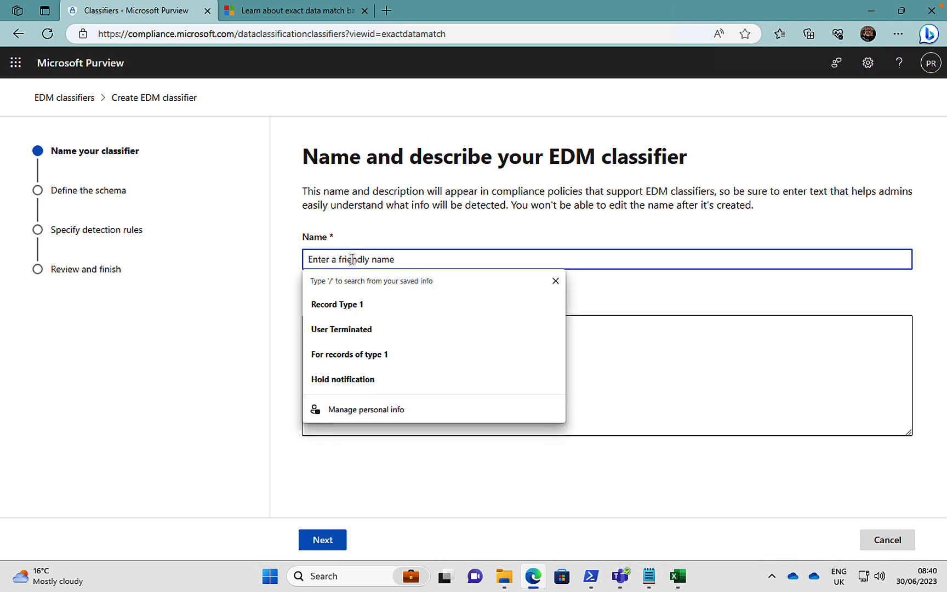
type("US")
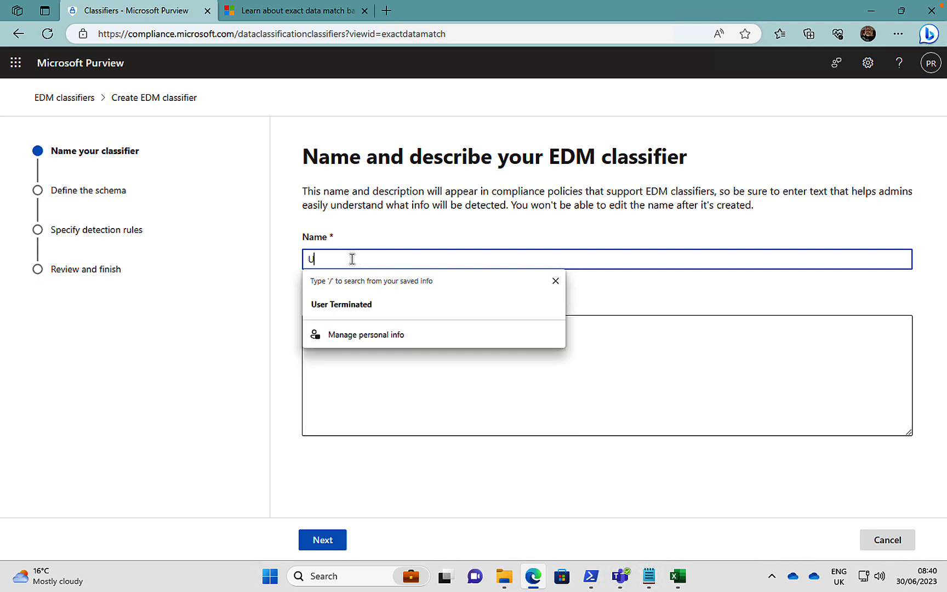
type("He")
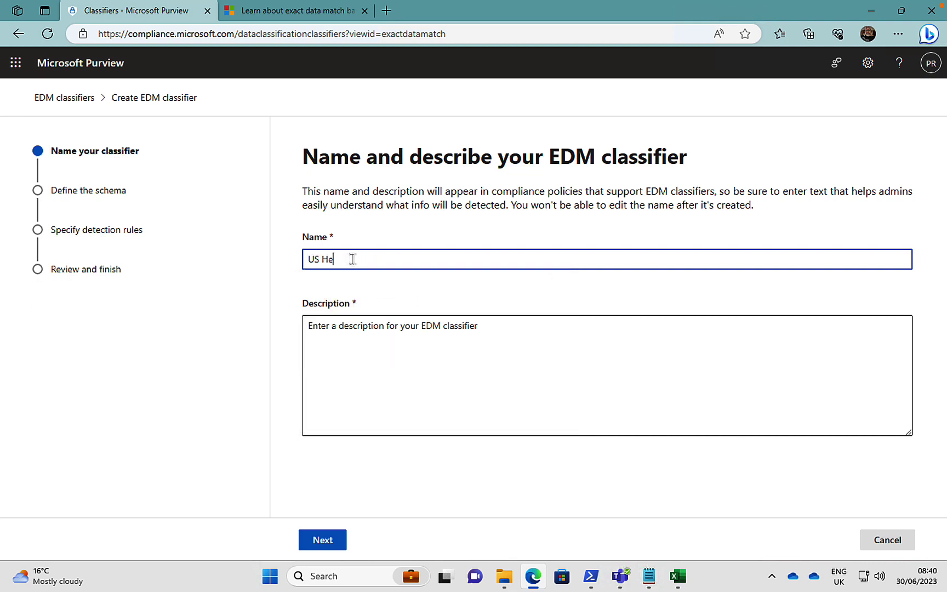
type("althcare Classifier")
Step: Copy the classifier name into the description as "US Healthcare Classifier" and proceed to the schema definition method
left_click(342, 332)
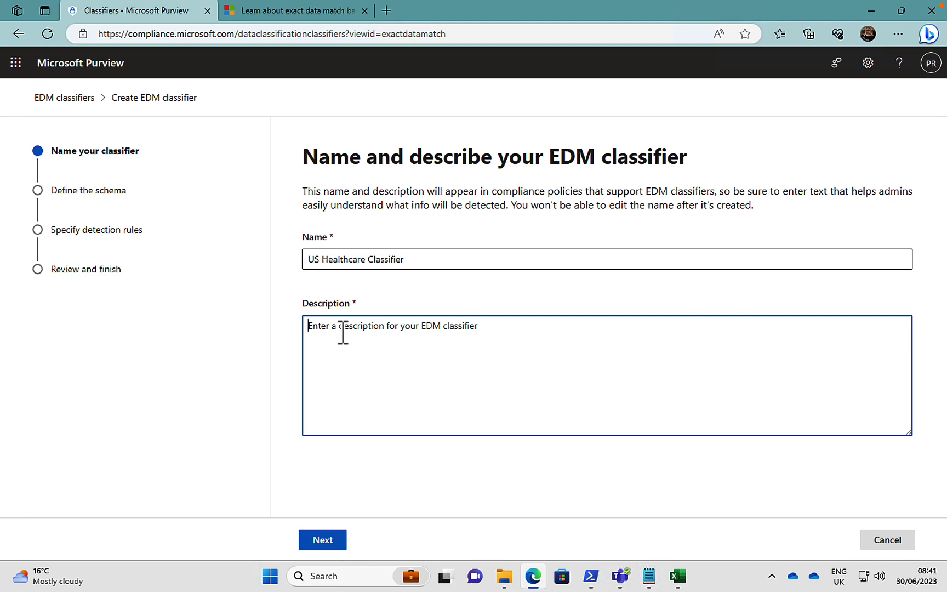
left_click(408, 259)
left_click_drag(404, 259, 298, 260)
right_click(331, 260)
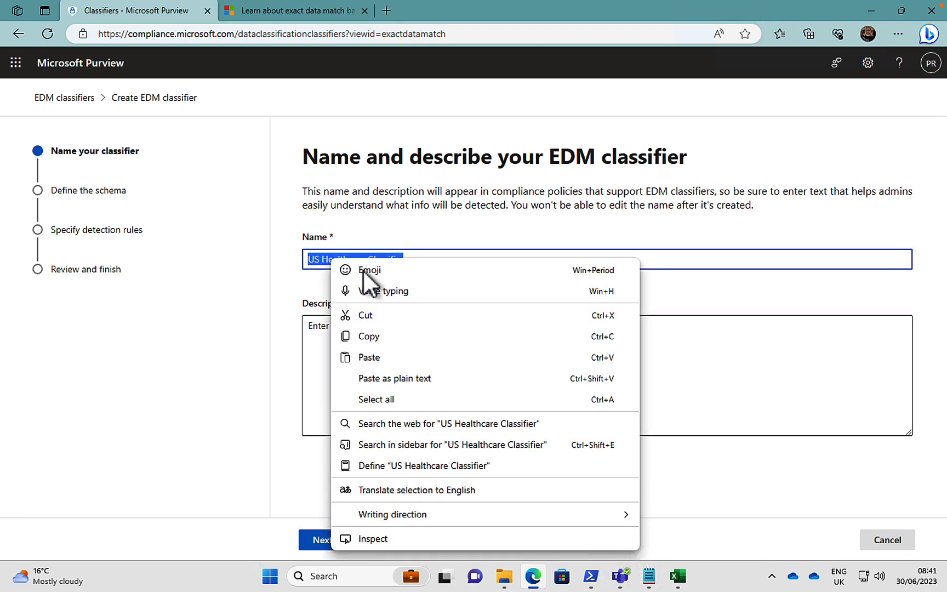
left_click(317, 333)
left_click(318, 333)
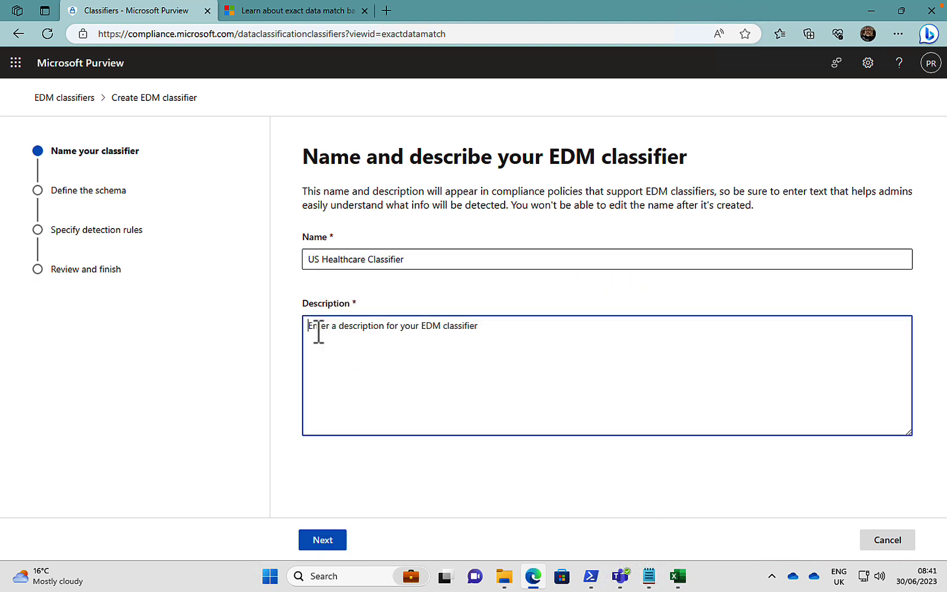
key("ctrl+v")
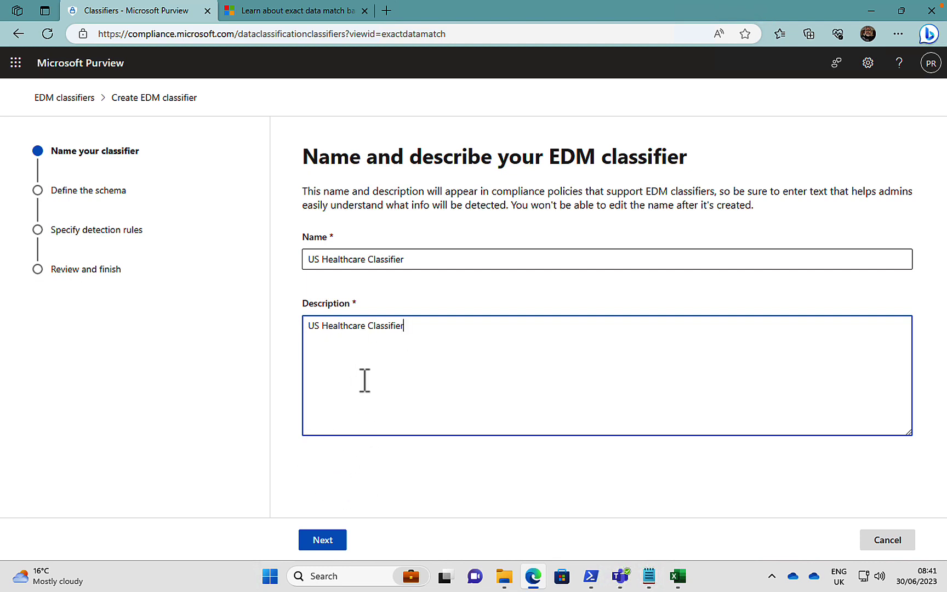
left_click(322, 541)
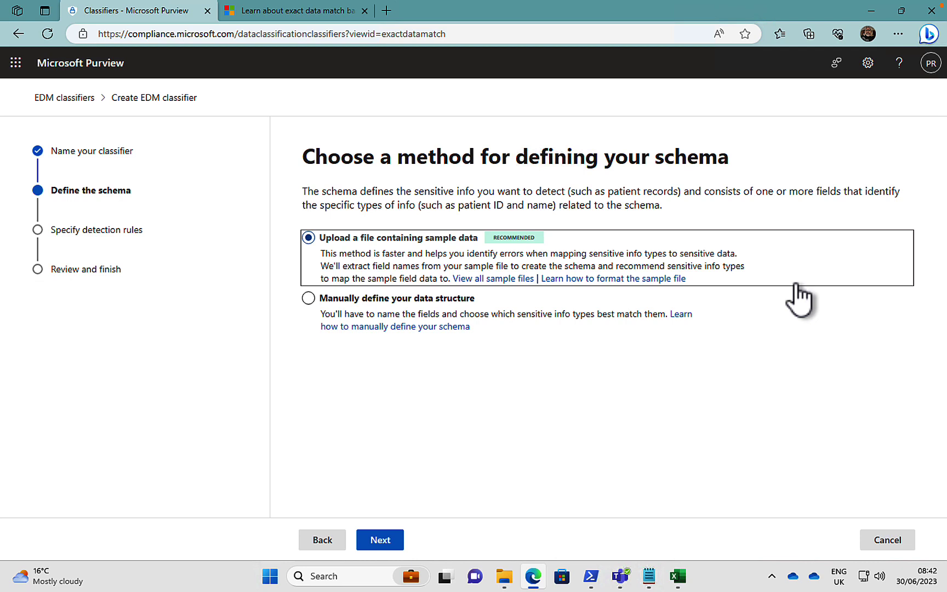
Step: View the available sample files and open the help articles on manual schema definition and sample file formatting in new browser tabs
left_click(493, 279)
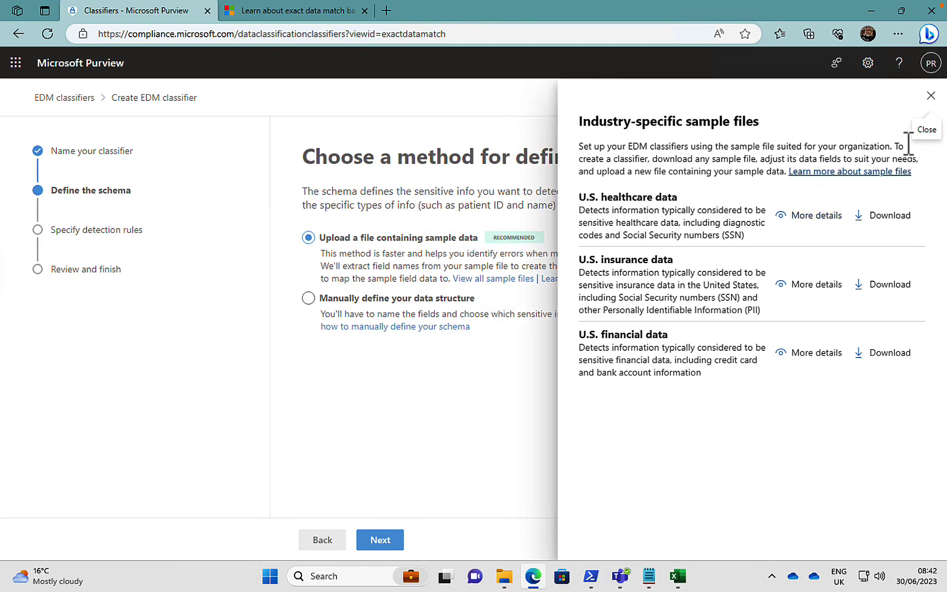
left_click(930, 97)
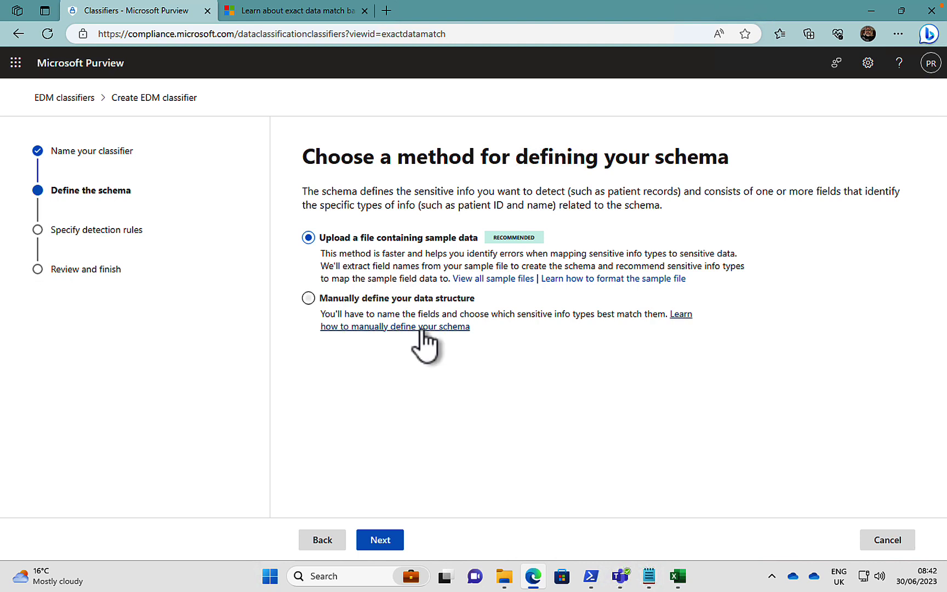
right_click(679, 316)
left_click(712, 323)
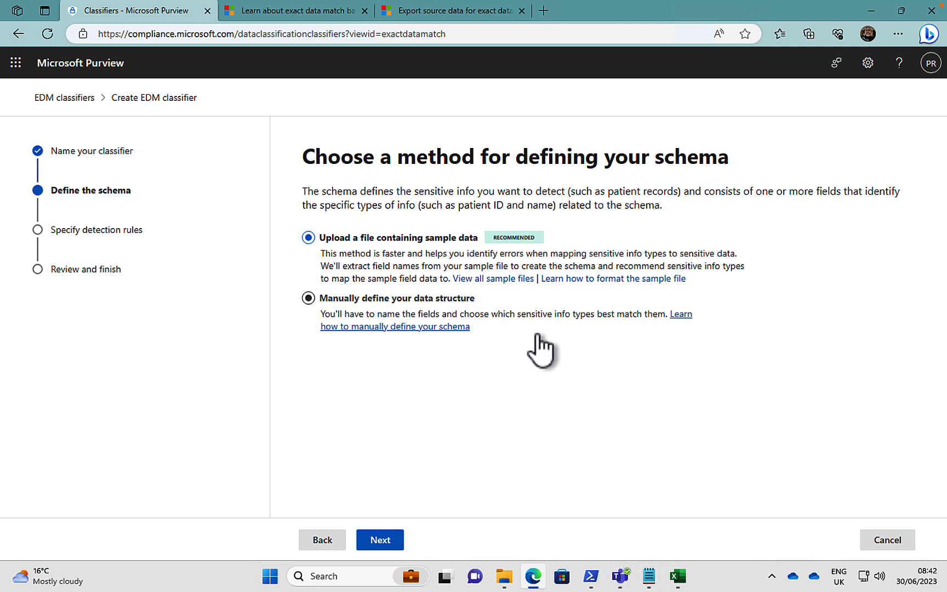
right_click(592, 278)
left_click(630, 287)
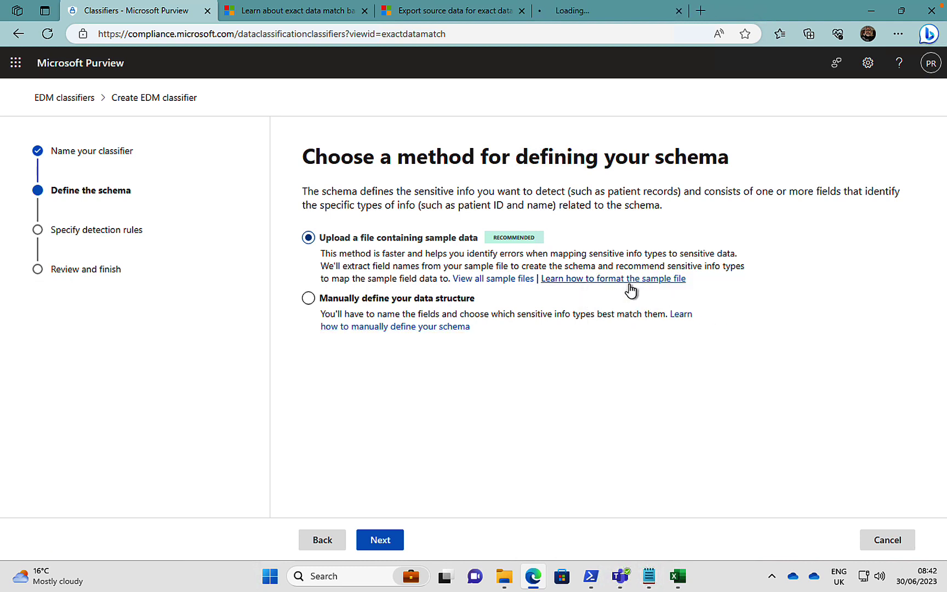
Step: Preview the column definition page for manually defining the data structure, and return to the sample data upload method
left_click(314, 299)
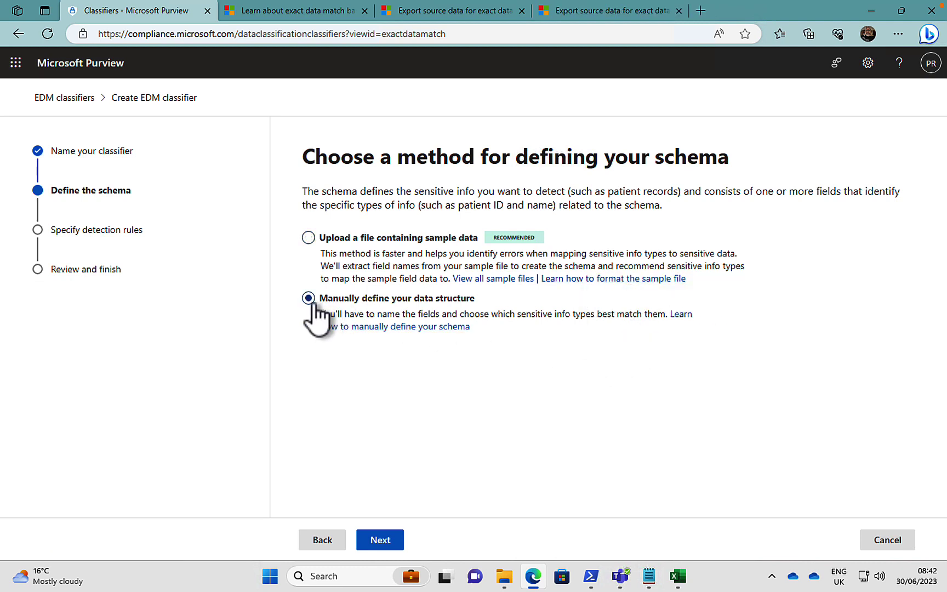
left_click(386, 541)
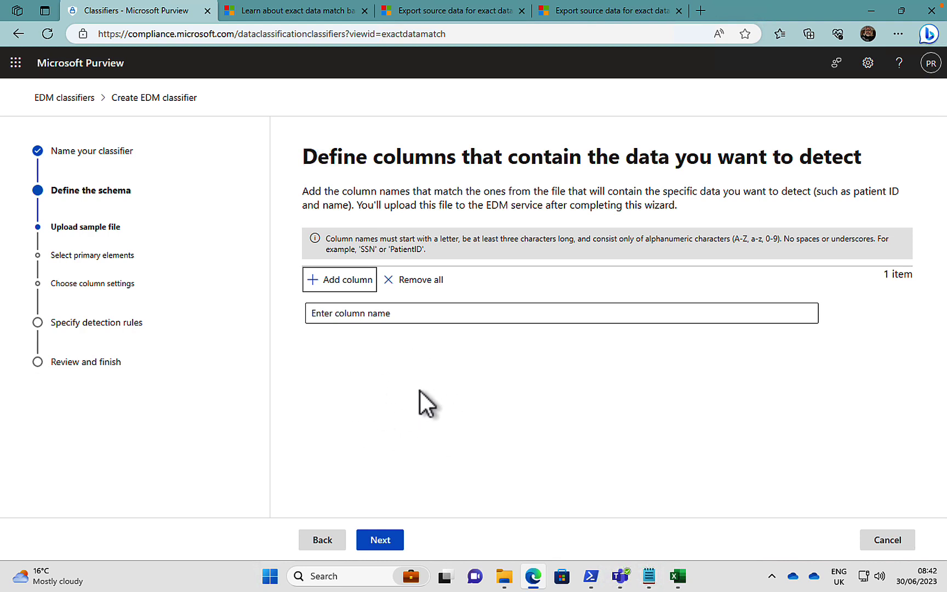
left_click(321, 541)
left_click(309, 240)
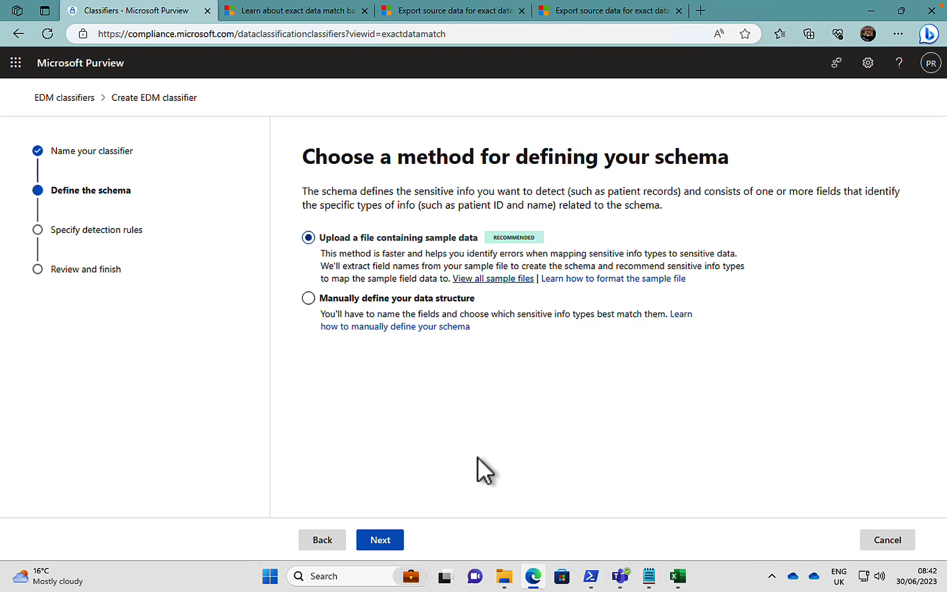
Step: Proceed with the sample data method and upload US_Healthcare_SampleFile.csv from the EDM folder
left_click(380, 541)
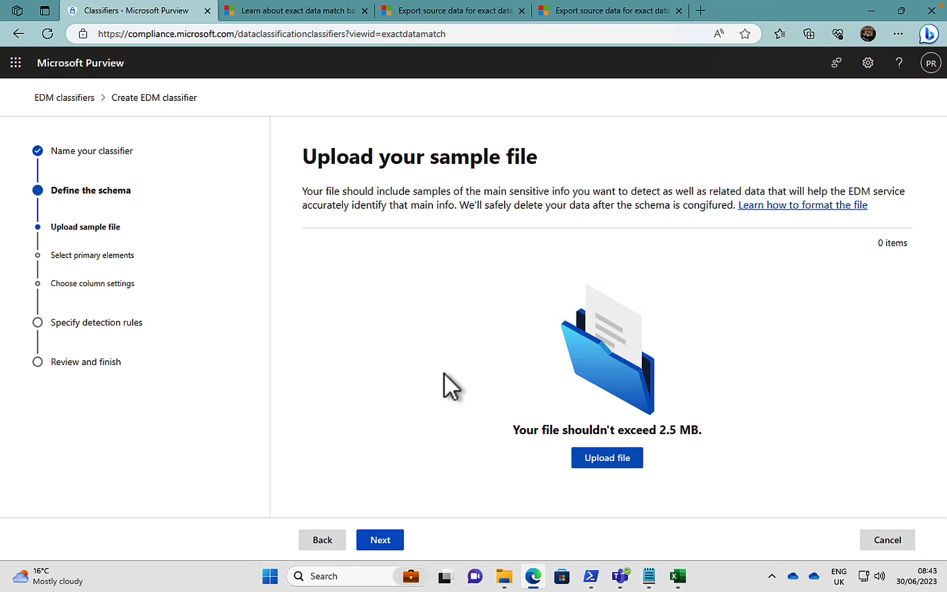
left_click(620, 459)
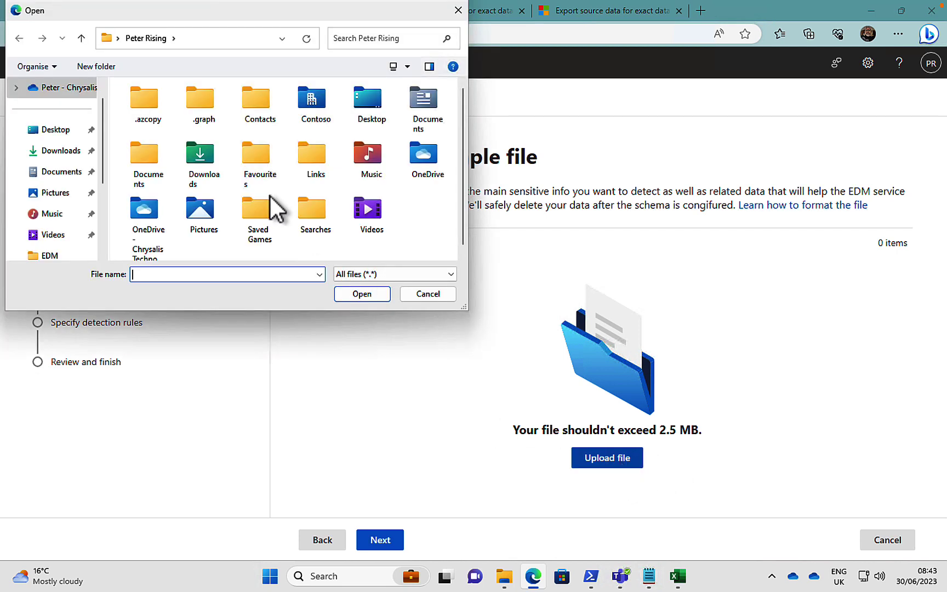
left_click(53, 256)
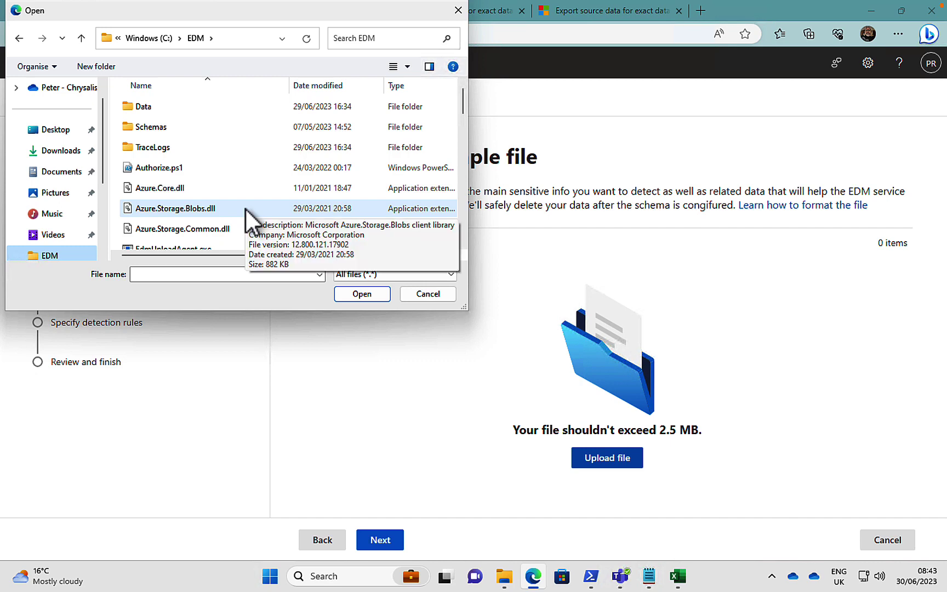
scroll(245, 207, "down", 10)
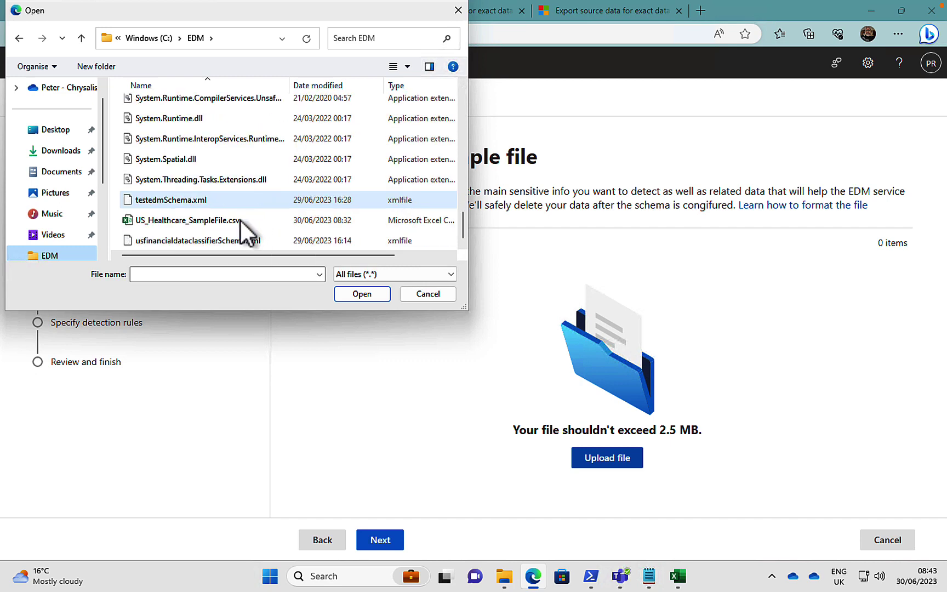
left_click(194, 222)
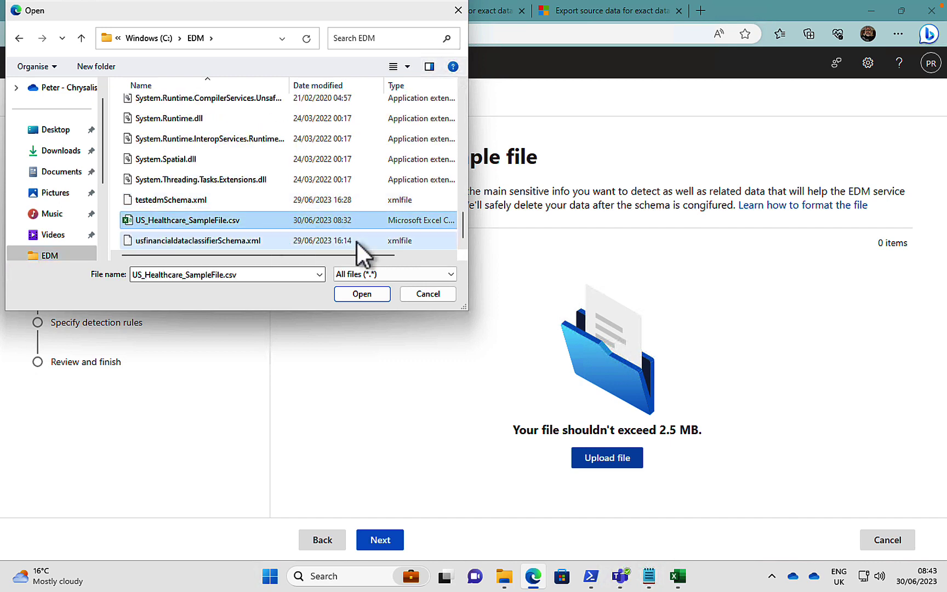
left_click(363, 294)
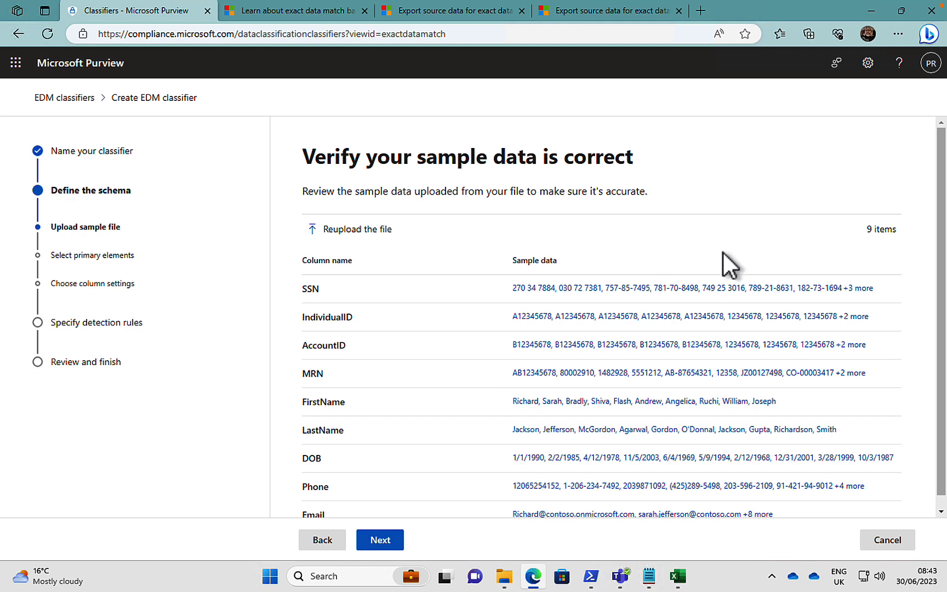
Step: Verify the column names and sample data from the uploaded file and continue to the primary element selection
scroll(729, 265, "down", 1)
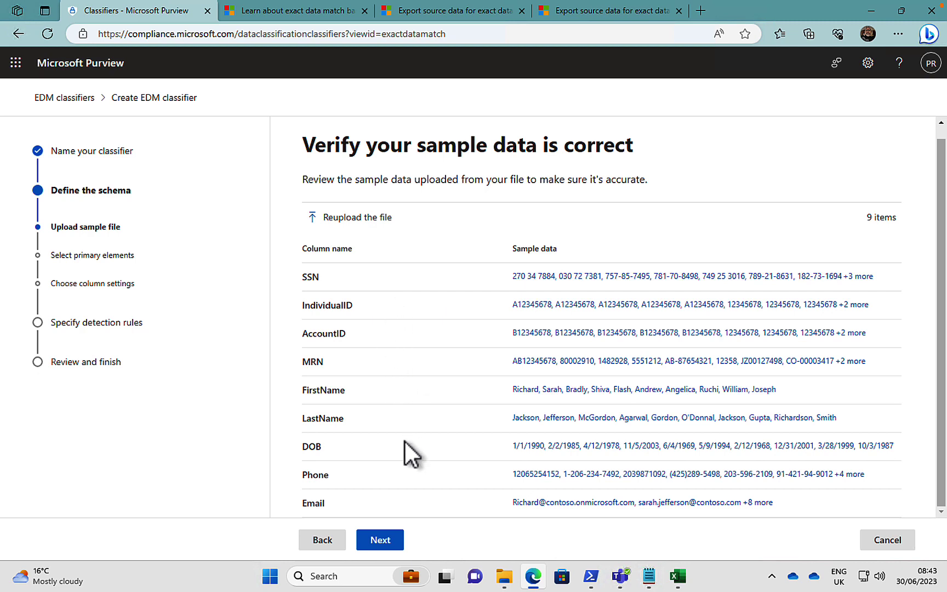
left_click(378, 540)
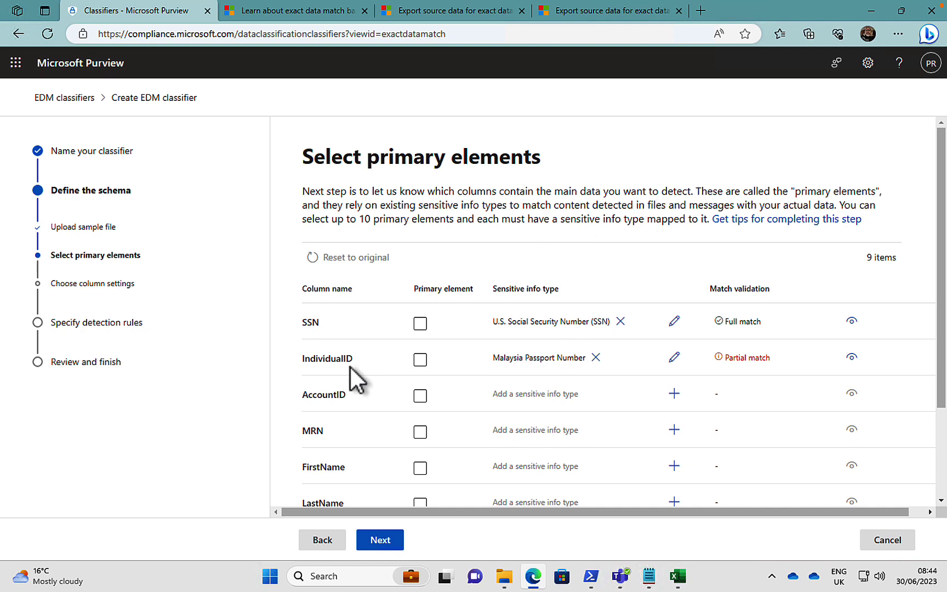
left_click(419, 323)
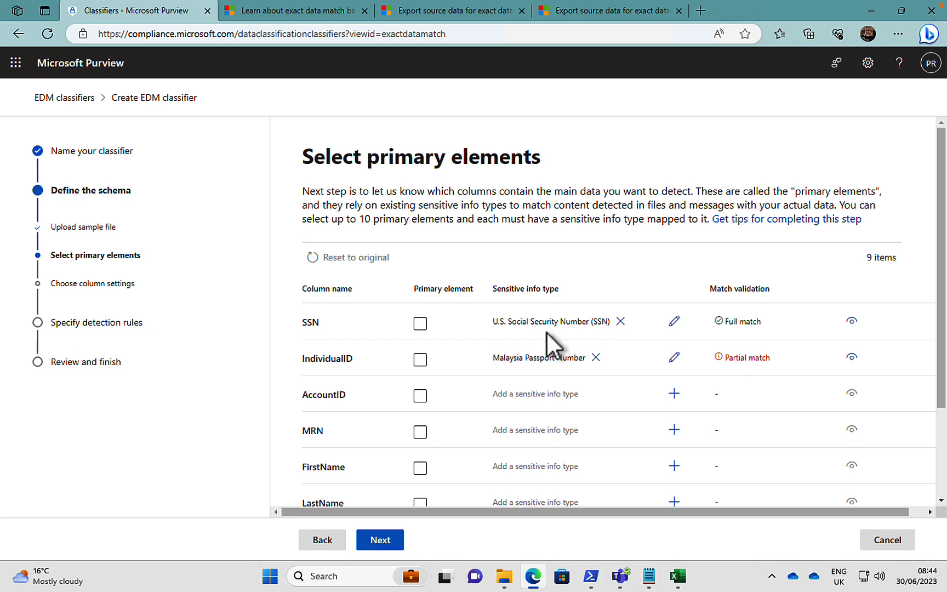
left_click(419, 323)
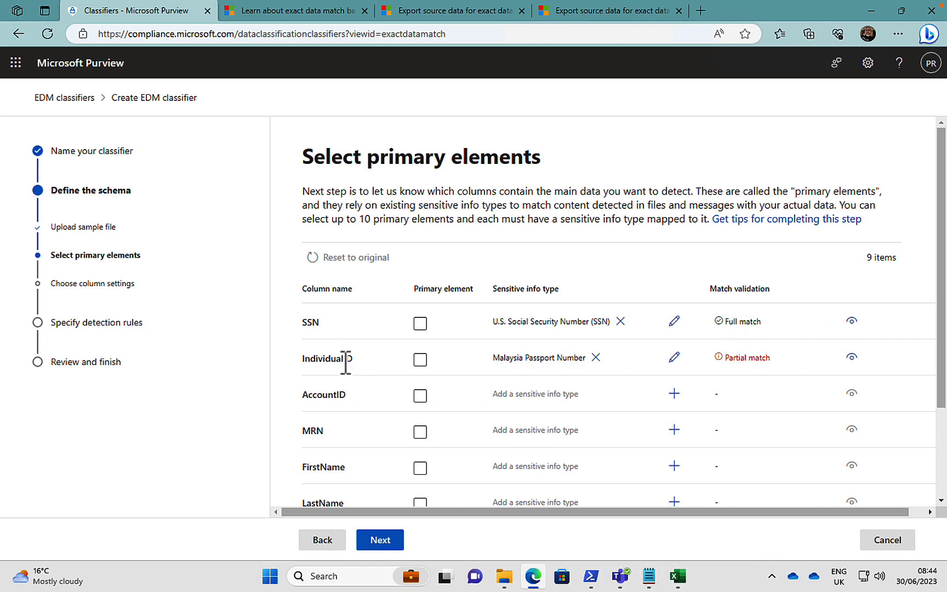
left_click(419, 359)
Step: Search the sensitive info types available for the AccountID column for "account", look through the matches, and leave without choosing one
scroll(749, 419, "down", 1)
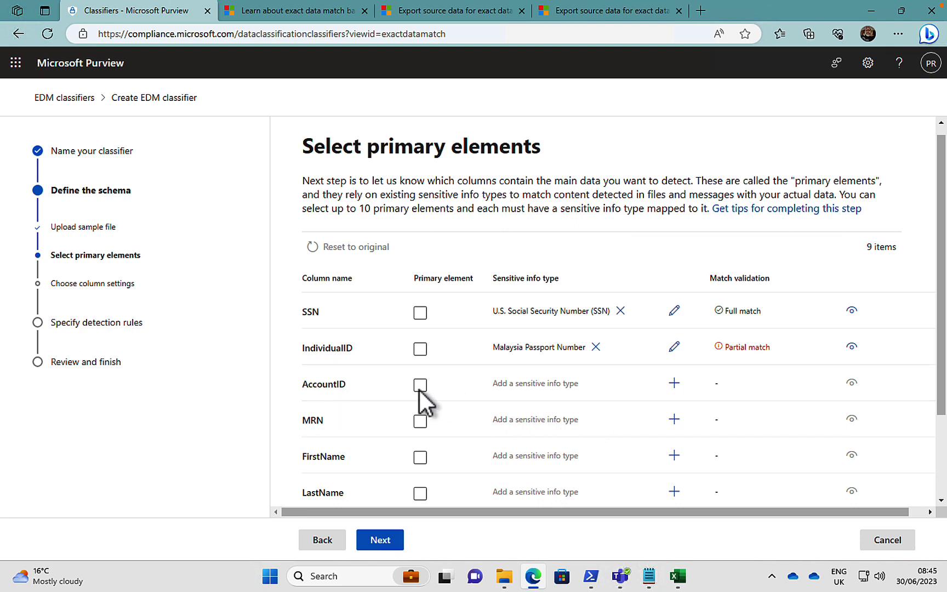
left_click(674, 384)
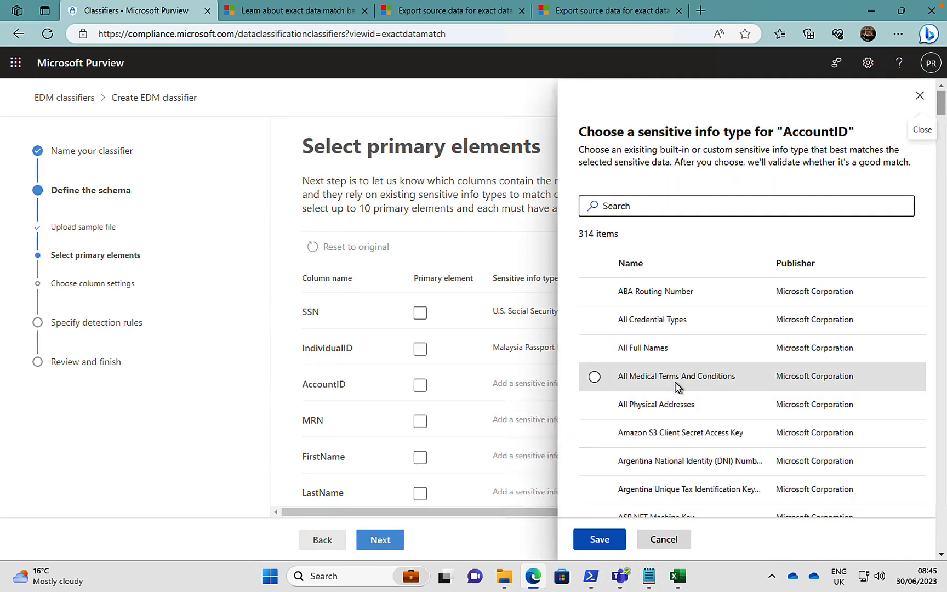
left_click(677, 206)
type("account")
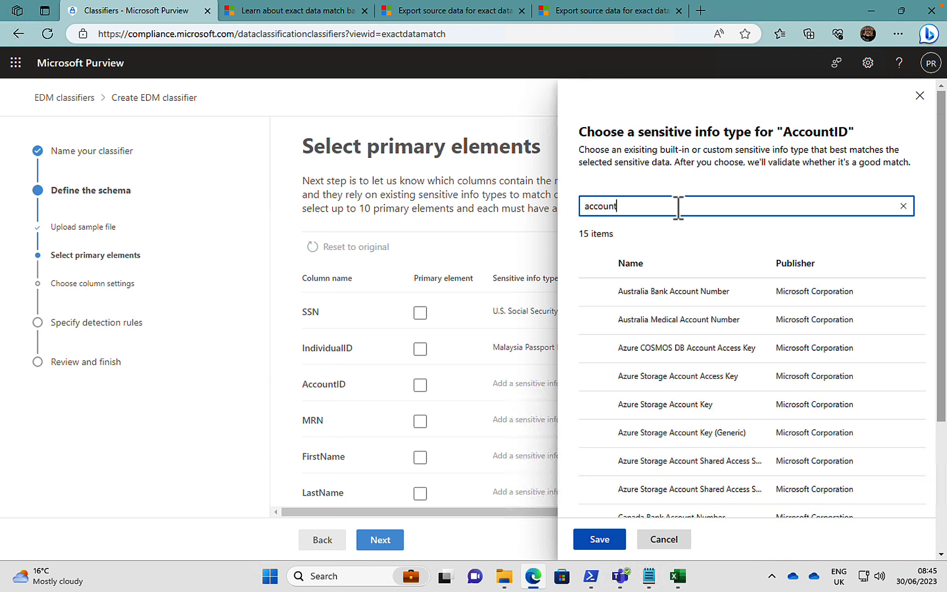
scroll(682, 396, "down", 3)
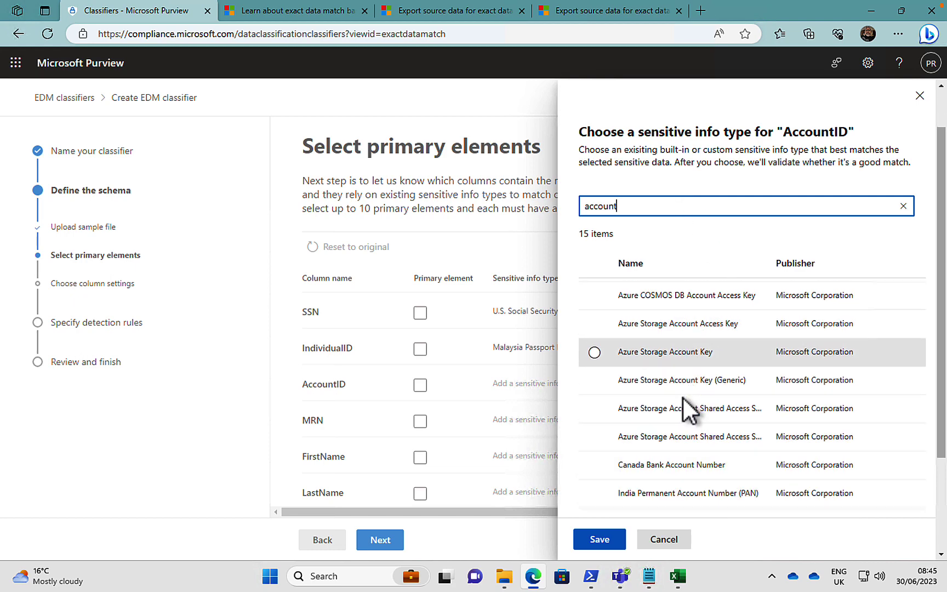
scroll(682, 397, "up", 3)
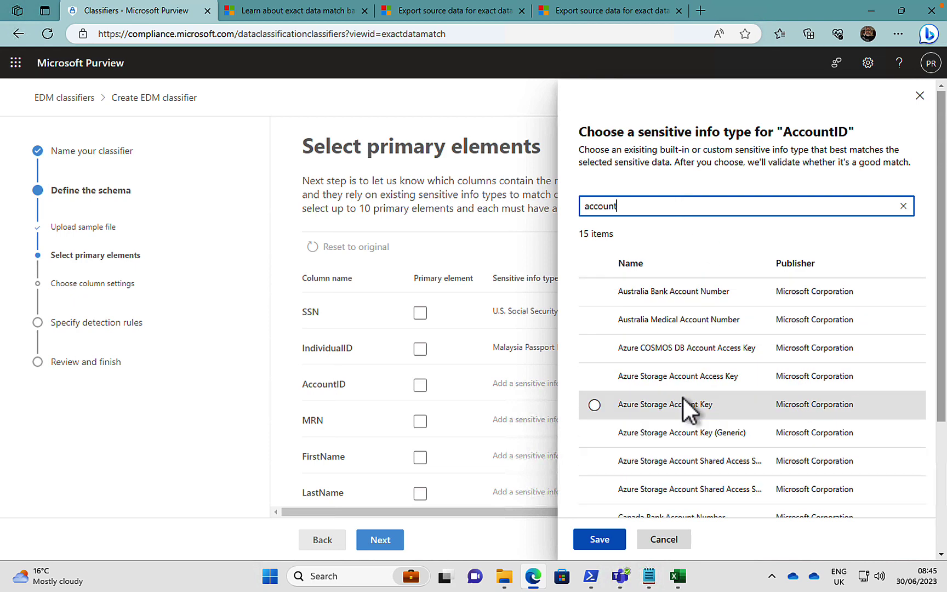
scroll(713, 445, "down", 3)
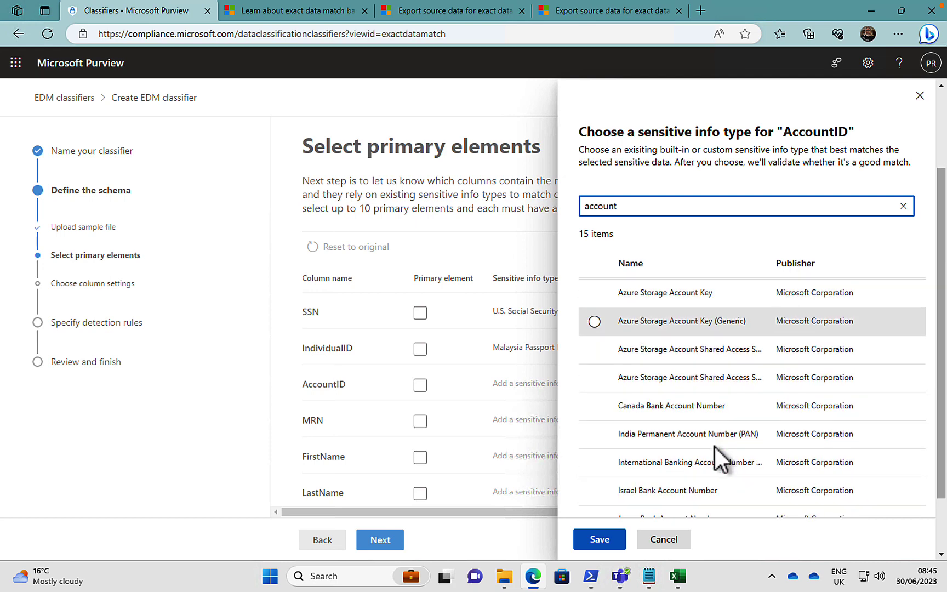
scroll(715, 446, "down", 2)
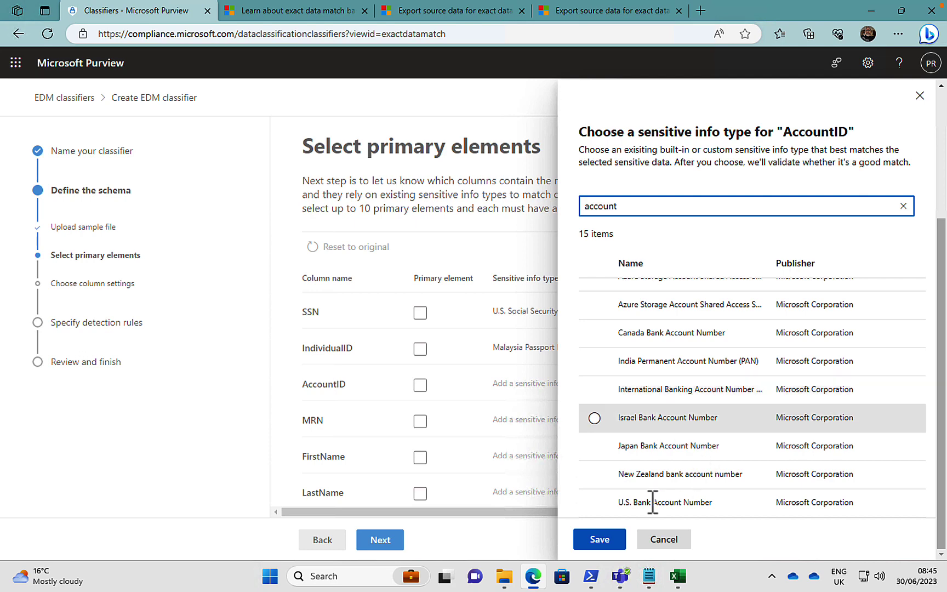
left_click(664, 539)
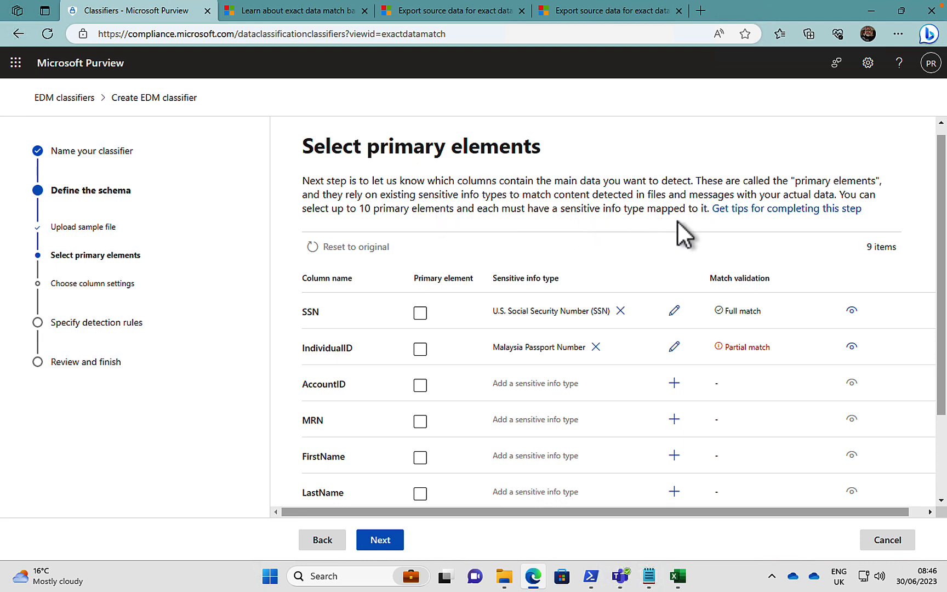
Step: Read the tips for selecting primary elements and open the article on supporting element mapping scenarios in a new browser tab
right_click(737, 213)
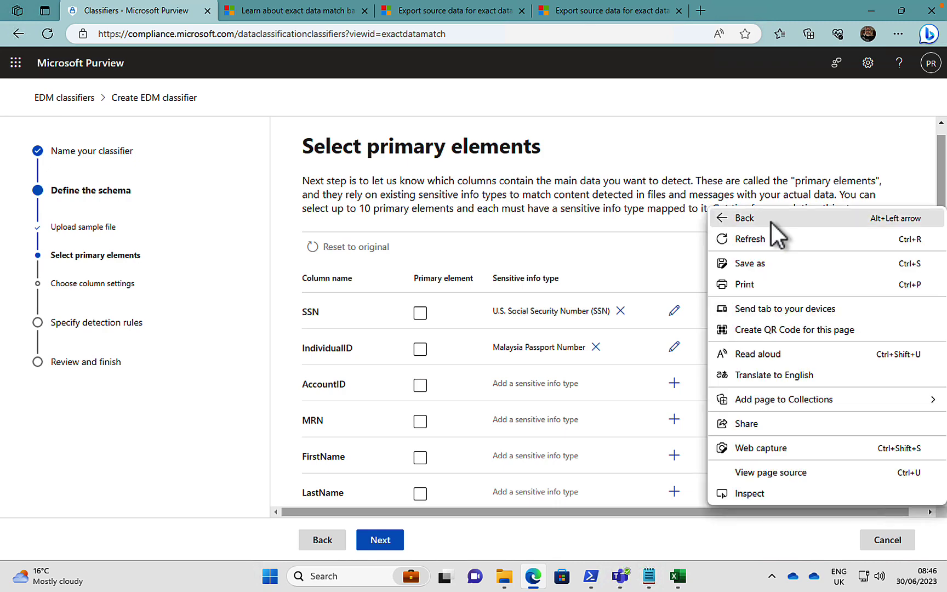
left_click(642, 217)
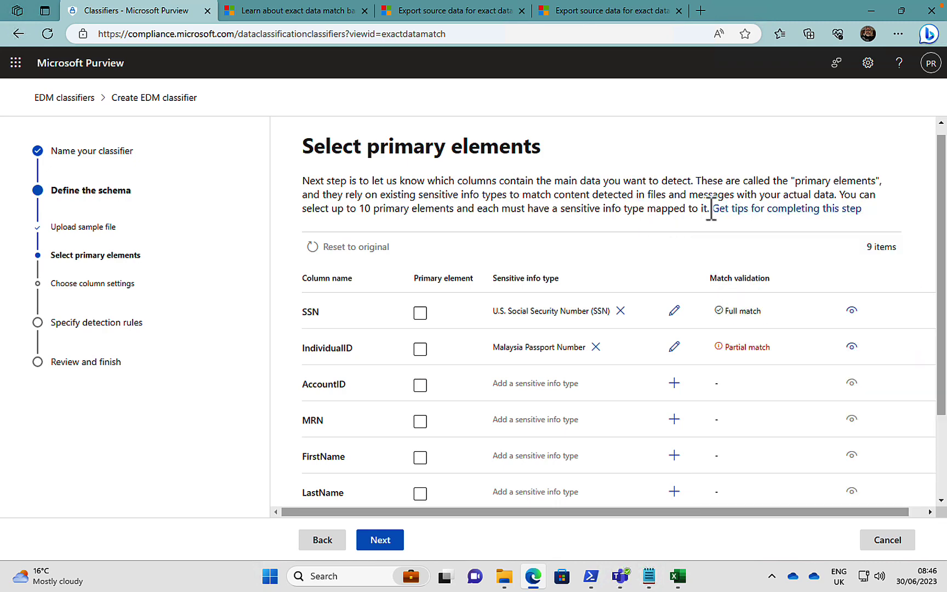
left_click(757, 209)
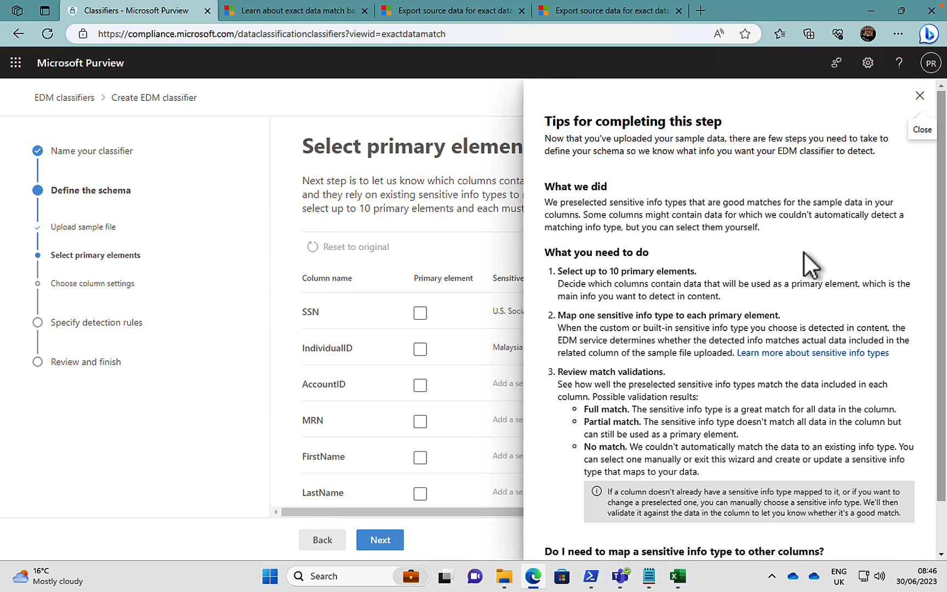
scroll(791, 327, "down", 1)
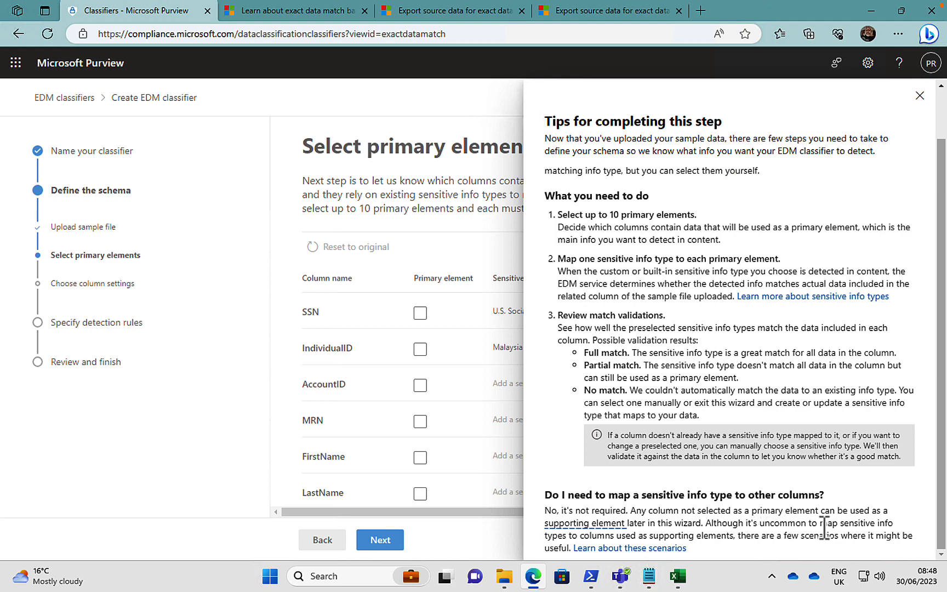
right_click(660, 550)
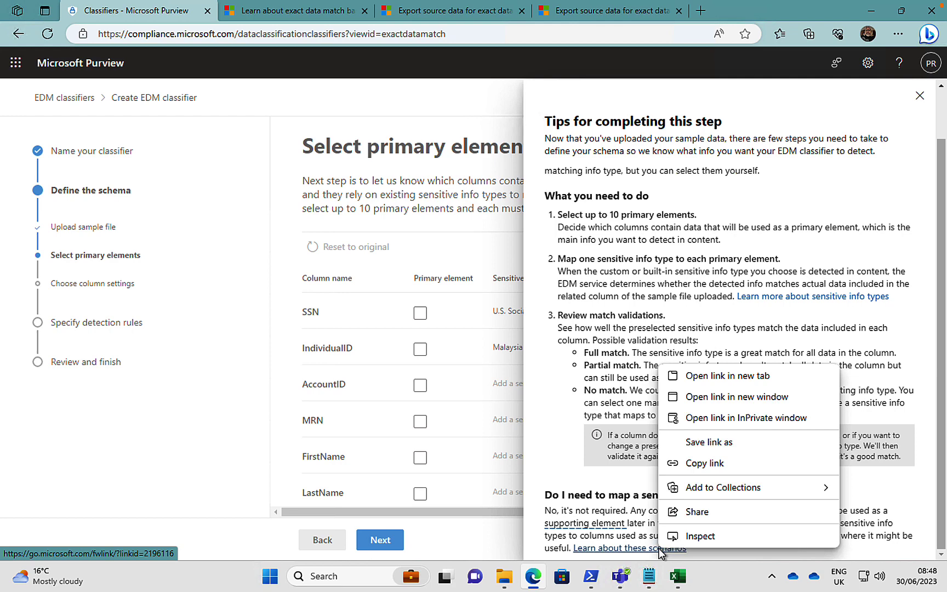
left_click(749, 380)
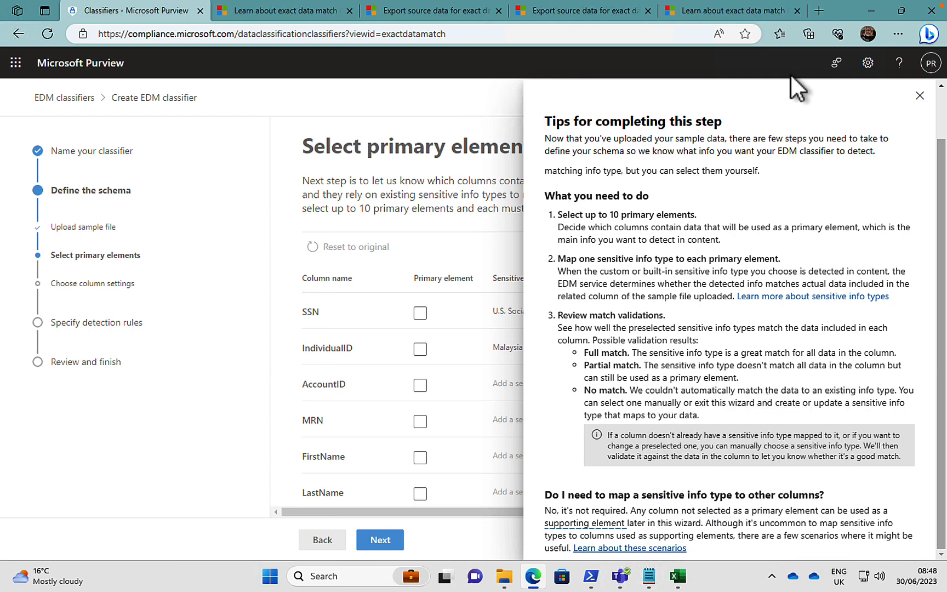
left_click(919, 97)
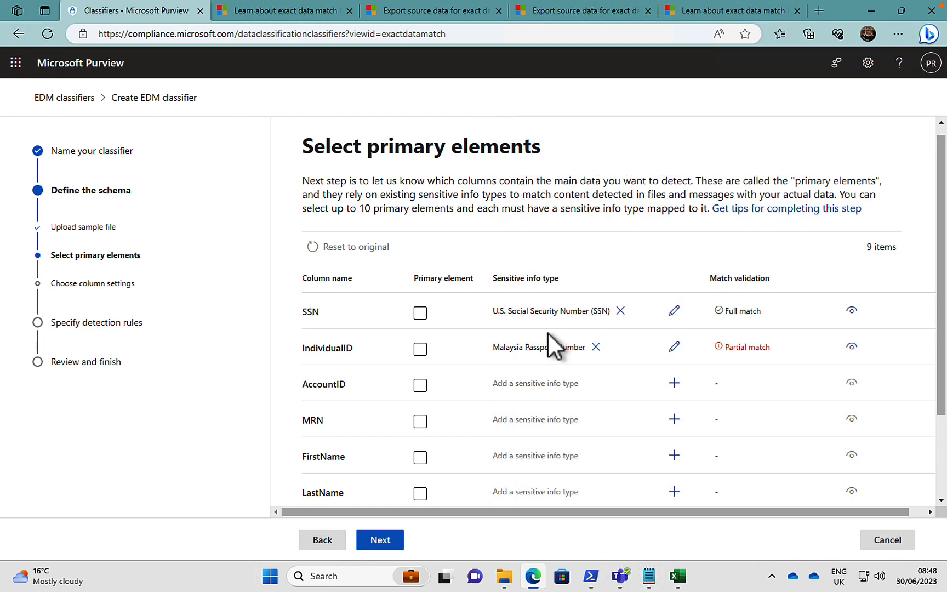
Step: Select the SSN column as a primary element and continue to the column settings
scroll(469, 412, "down", 1)
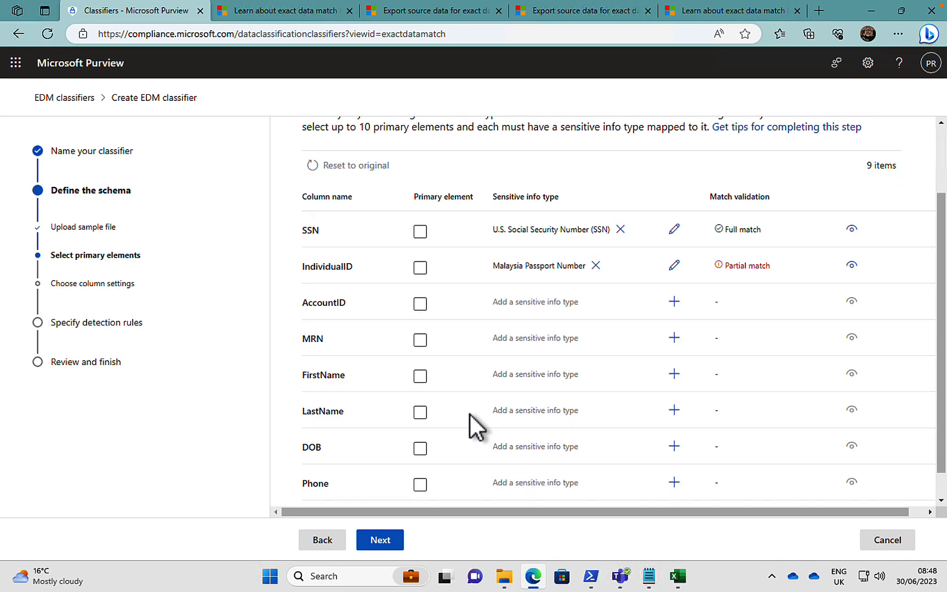
scroll(475, 425, "up", 1)
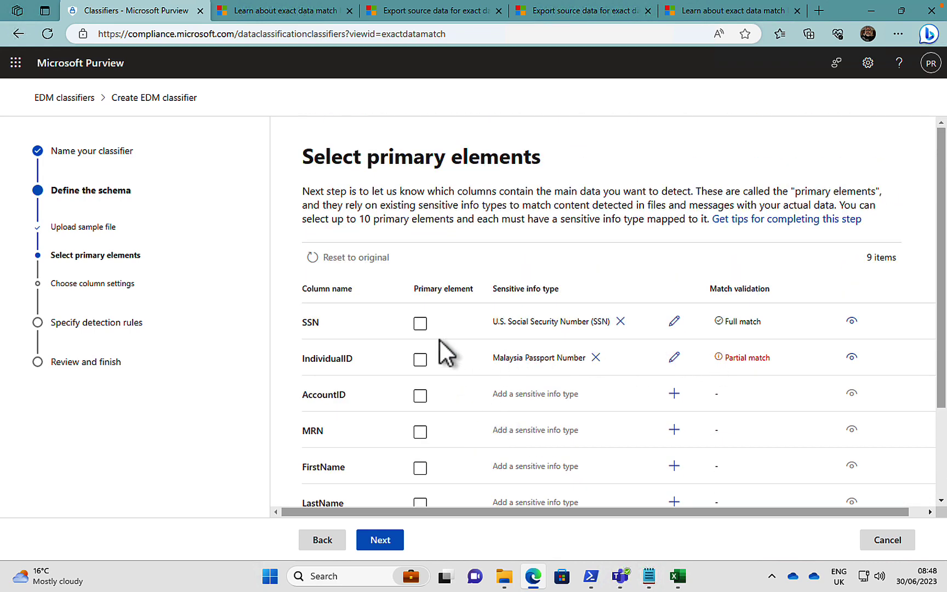
left_click(420, 324)
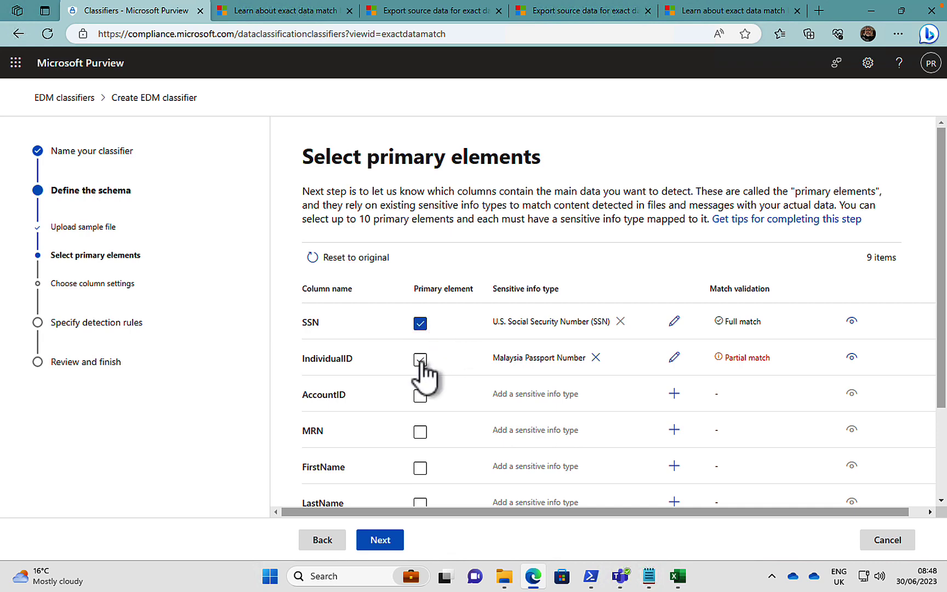
left_click(420, 360)
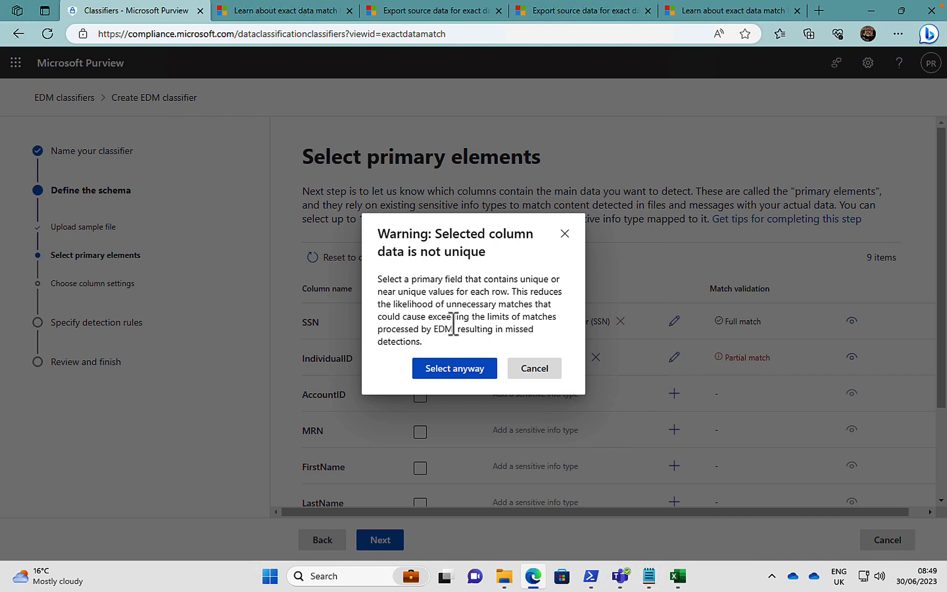
left_click(539, 377)
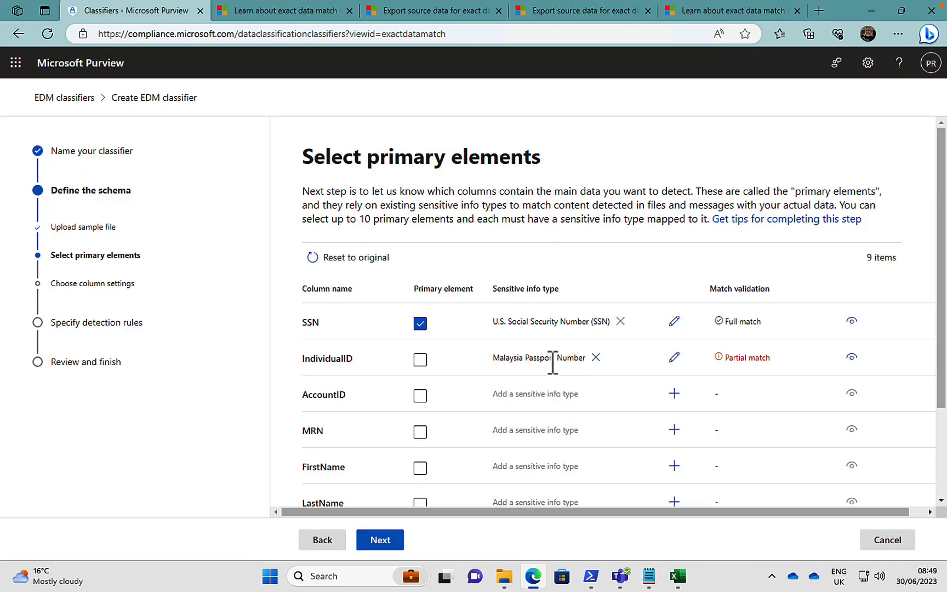
left_click(419, 362)
left_click(385, 541)
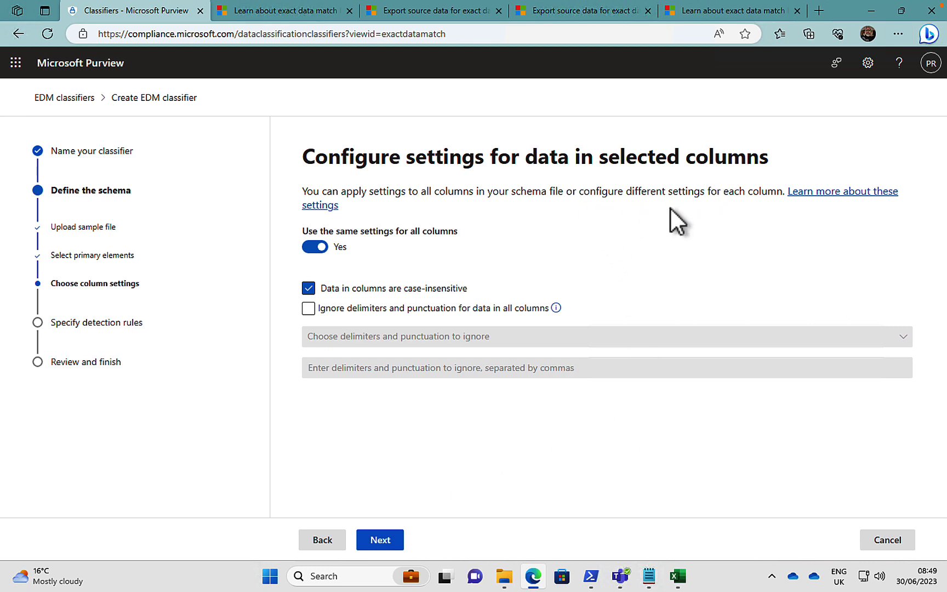
Step: Open the help article about the column settings in a new browser tab
right_click(844, 193)
left_click(847, 203)
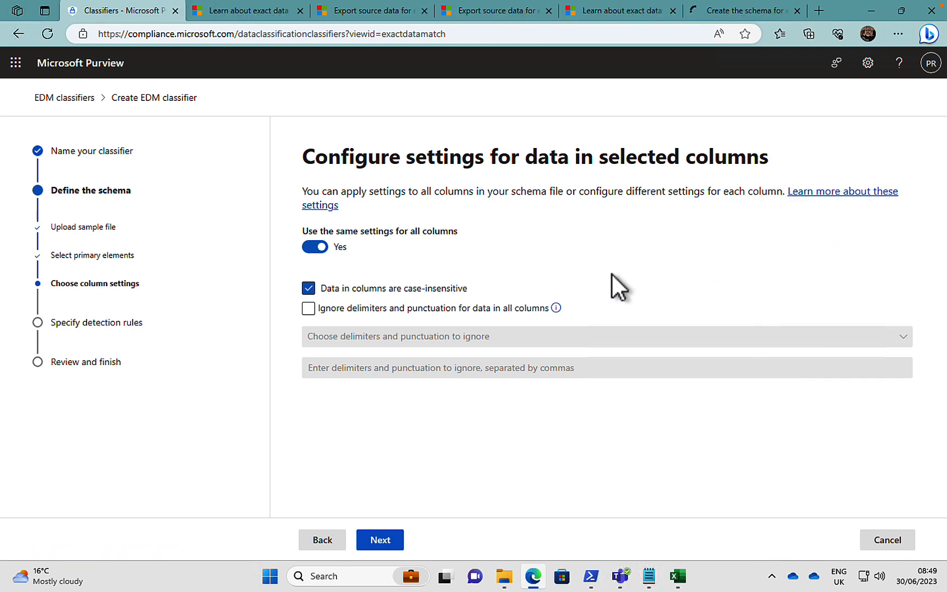
Step: Preview the individual column settings and the delimiters that can be ignored for SSN, and return to the same settings for all columns
left_click(310, 247)
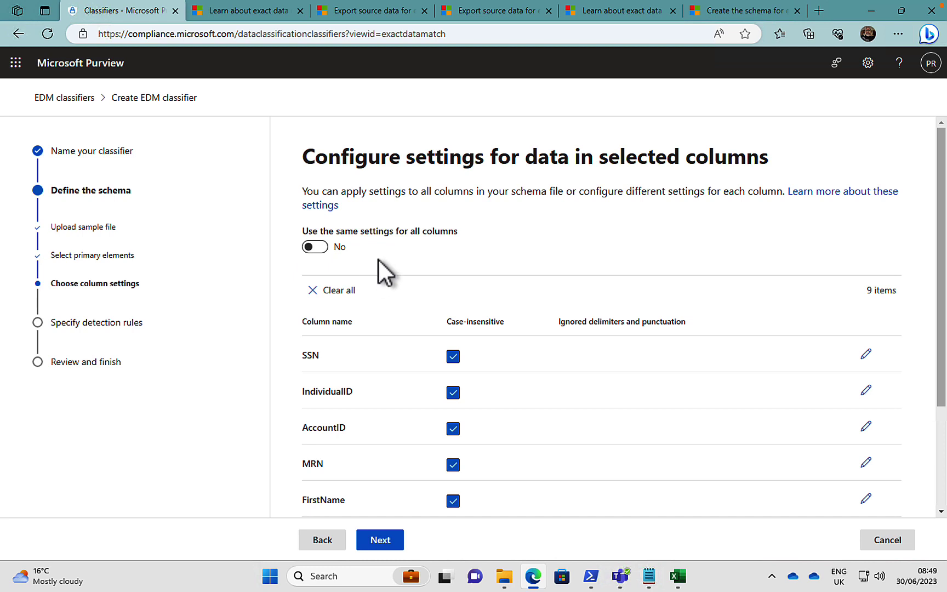
scroll(484, 375, "down", 2)
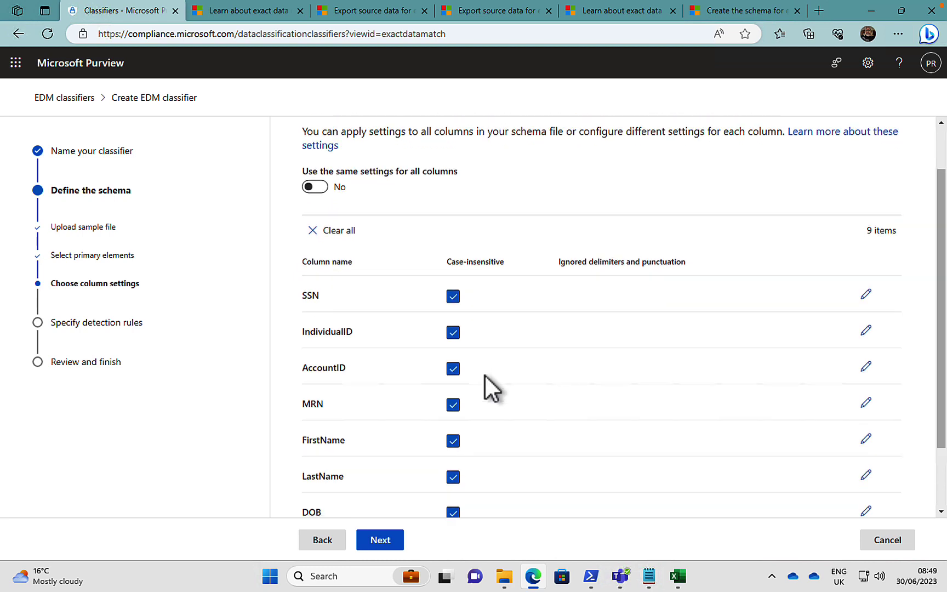
scroll(485, 375, "down", 2)
scroll(485, 375, "down", 1)
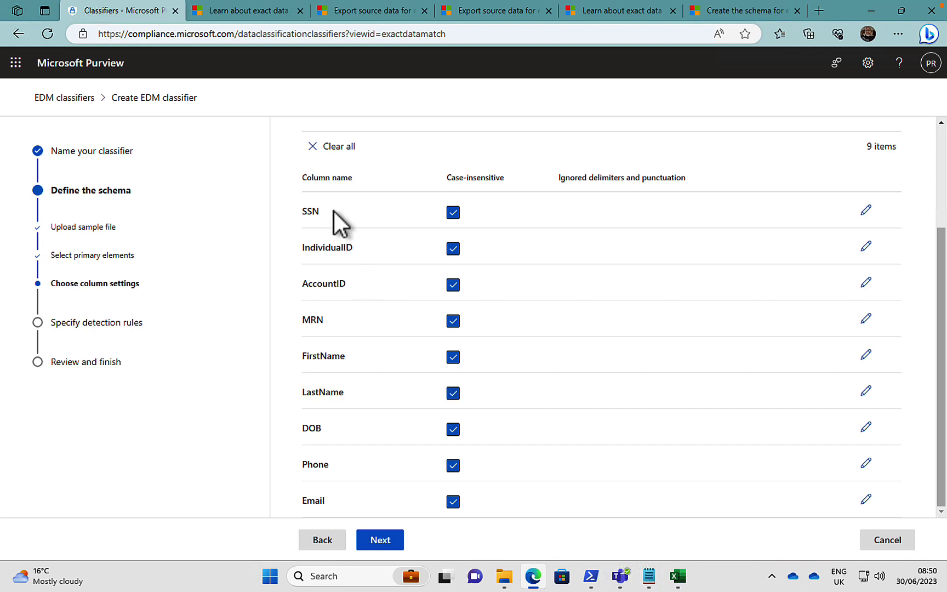
scroll(604, 308, "up", 2)
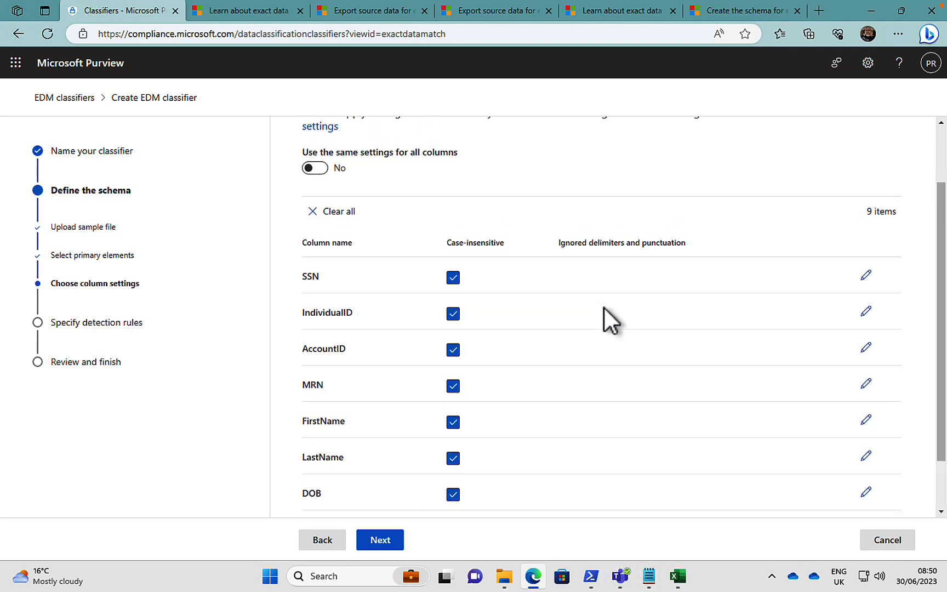
left_click(865, 274)
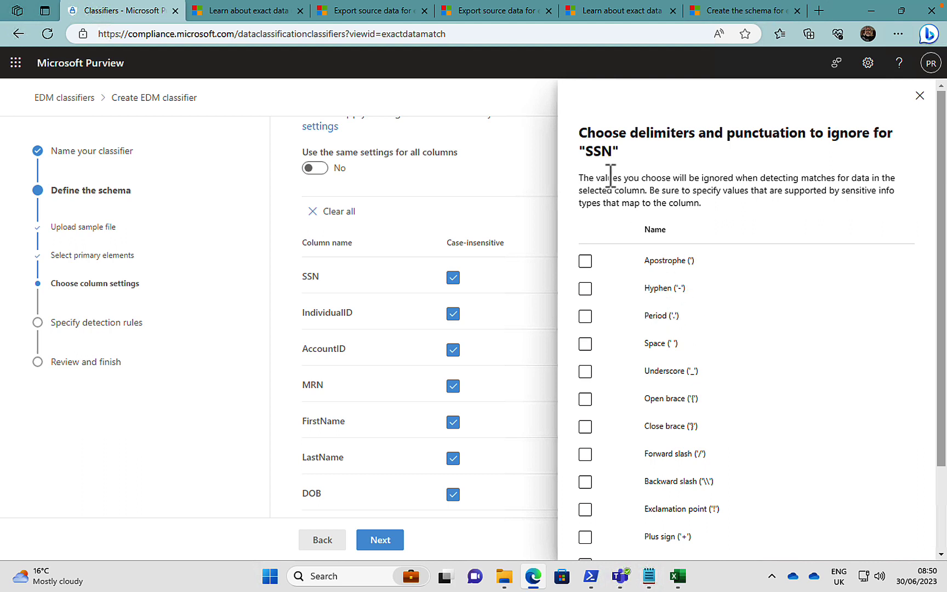
left_click(919, 95)
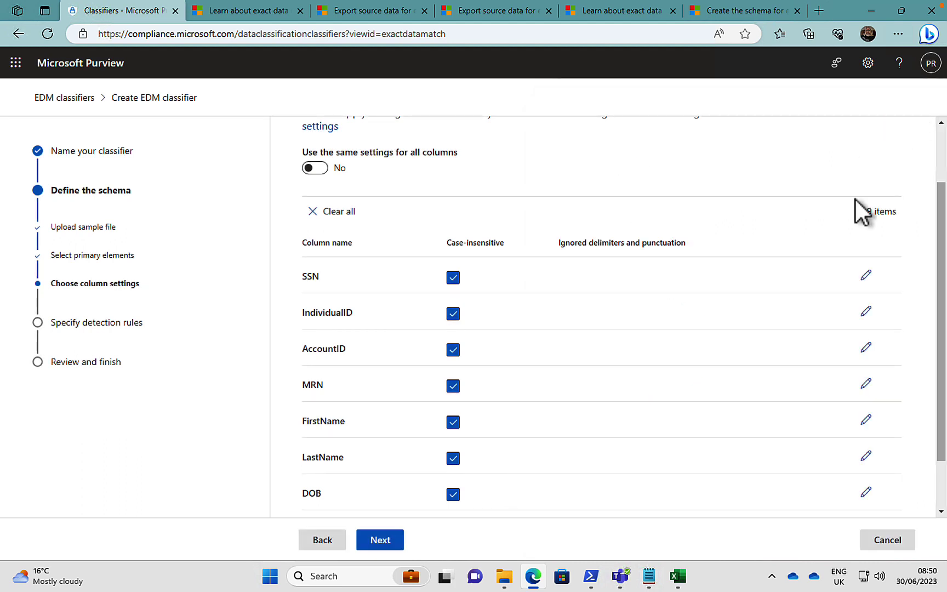
left_click(323, 169)
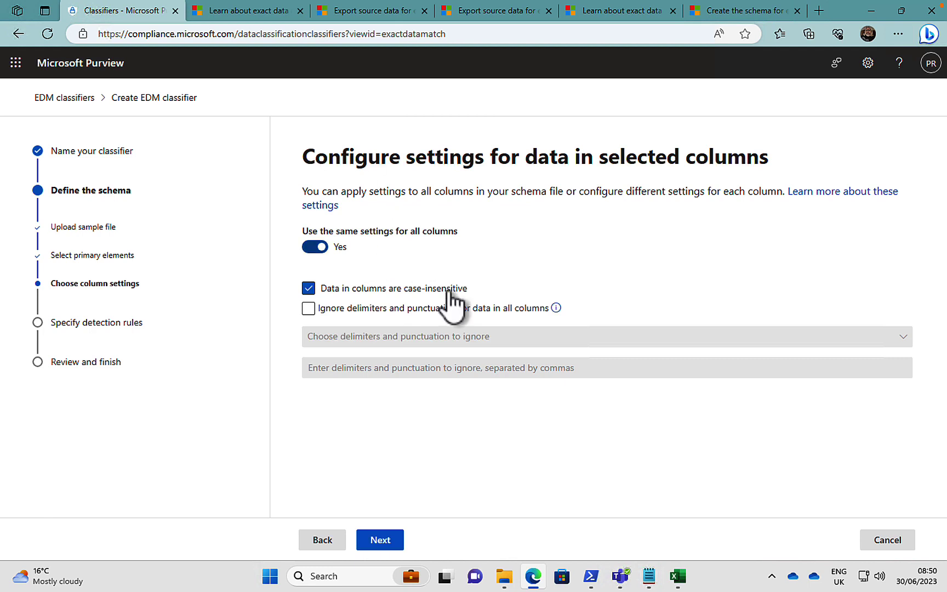
Step: Enable ignoring delimiters and punctuation for data in all columns, and view the available delimiters without choosing any
left_click(310, 309)
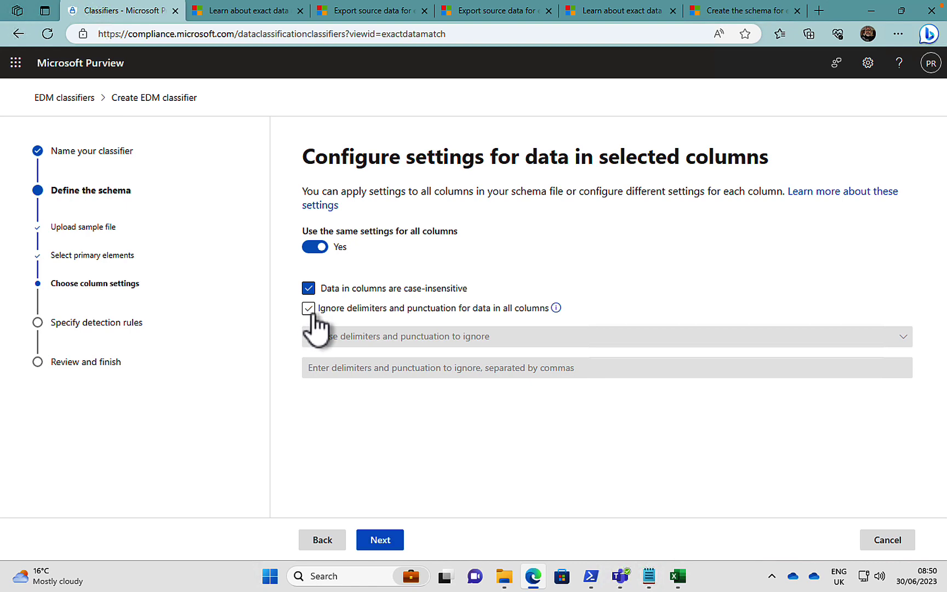
mouse_move(557, 310)
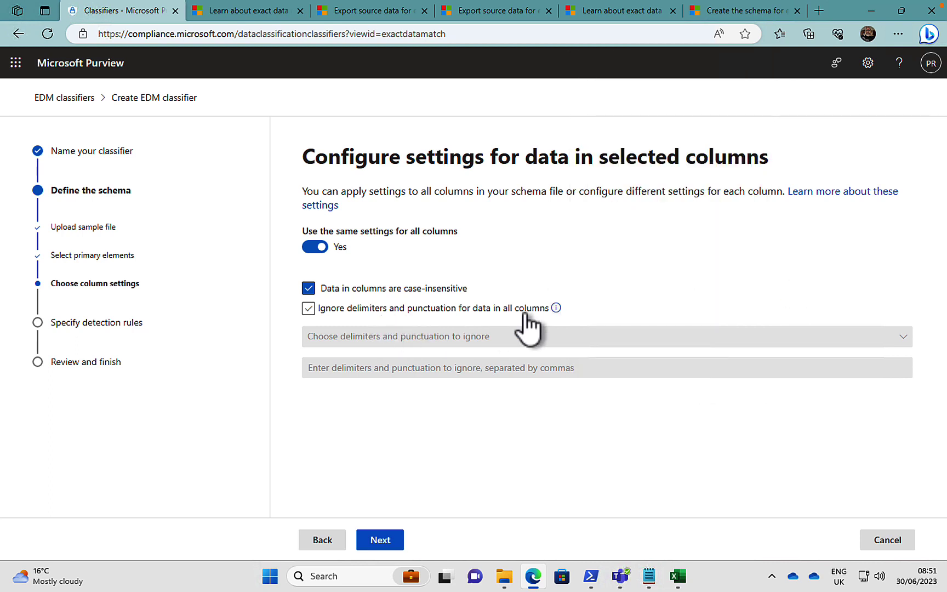
left_click(309, 310)
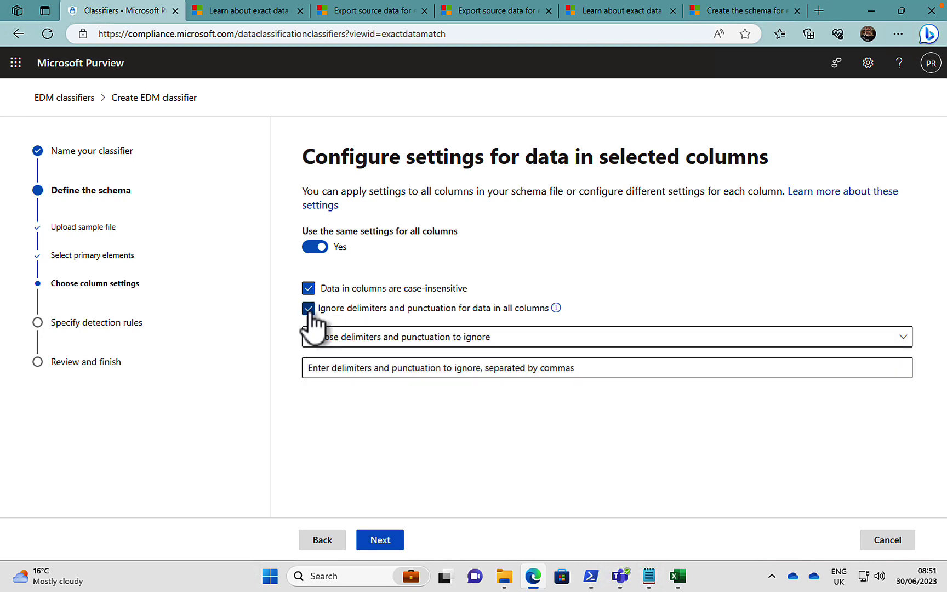
left_click(594, 338)
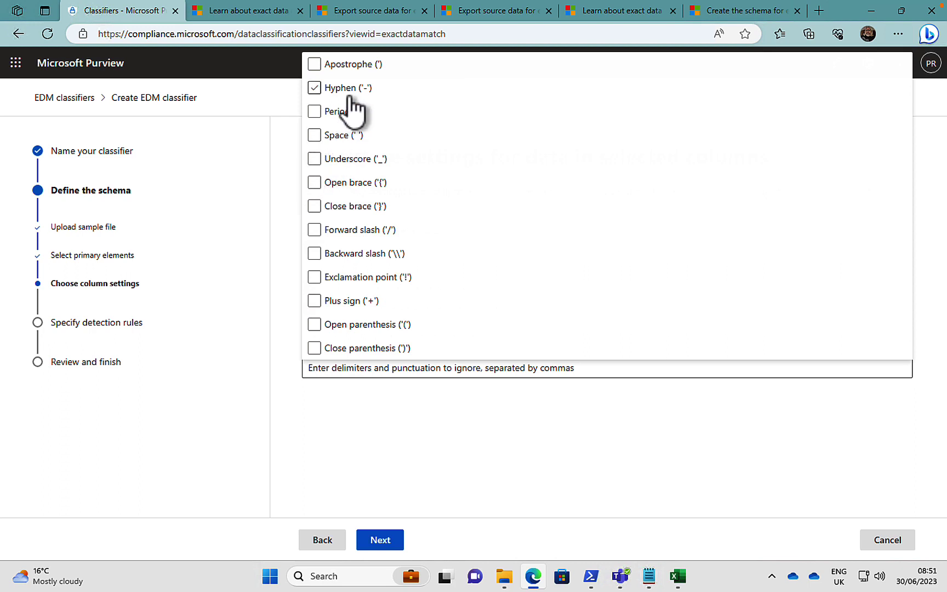
left_click(540, 463)
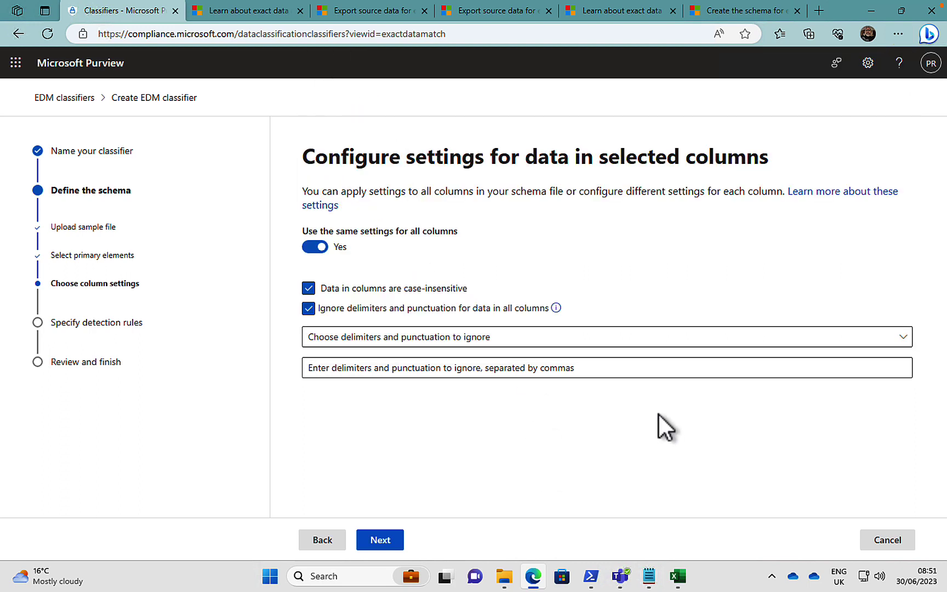
Step: Stop ignoring delimiters and punctuation for all columns, and continue to the detection rules with only case-insensitivity enabled
left_click(549, 367)
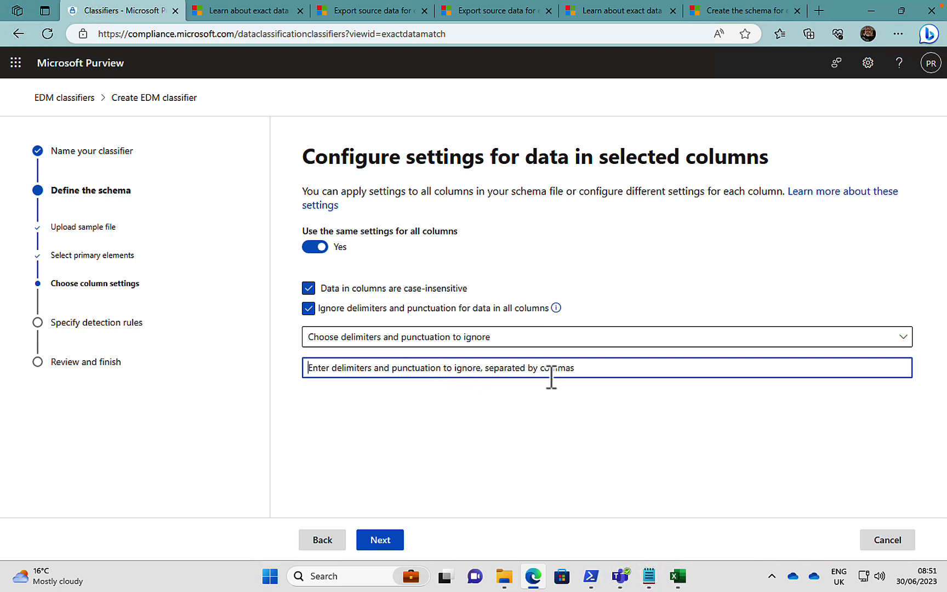
left_click(308, 308)
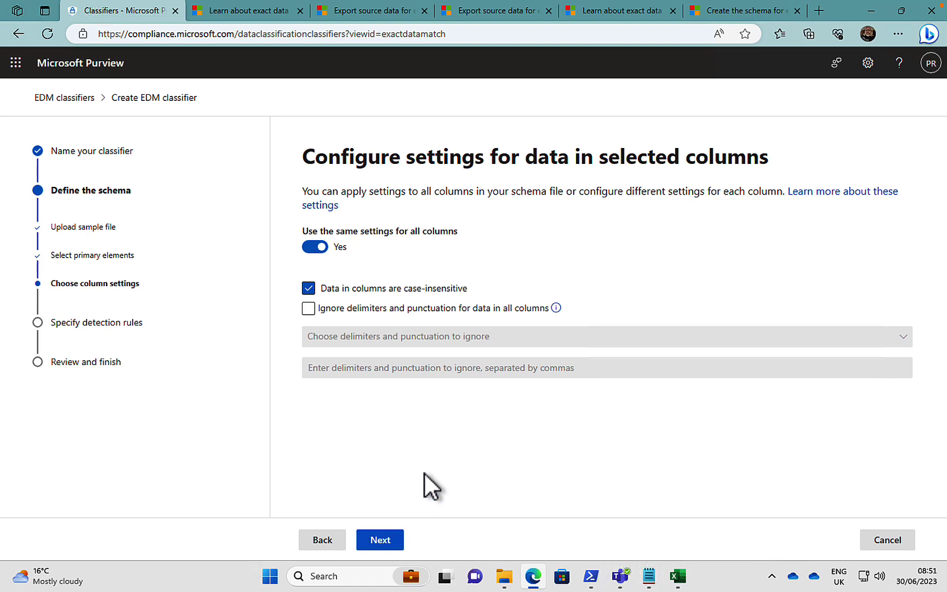
left_click(390, 541)
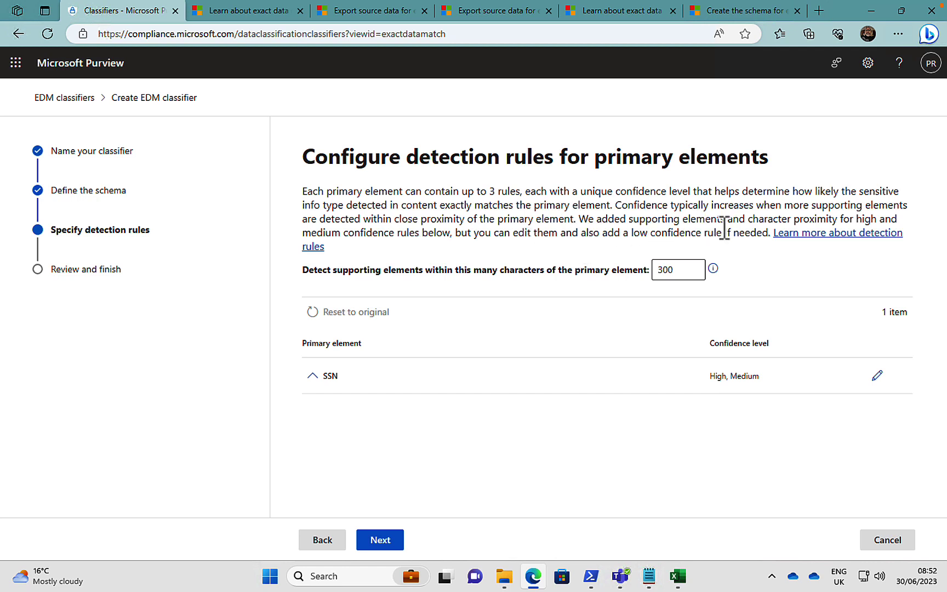
Step: Open the help article about detection rules in a new browser tab, and view the information on the character proximity setting
right_click(830, 235)
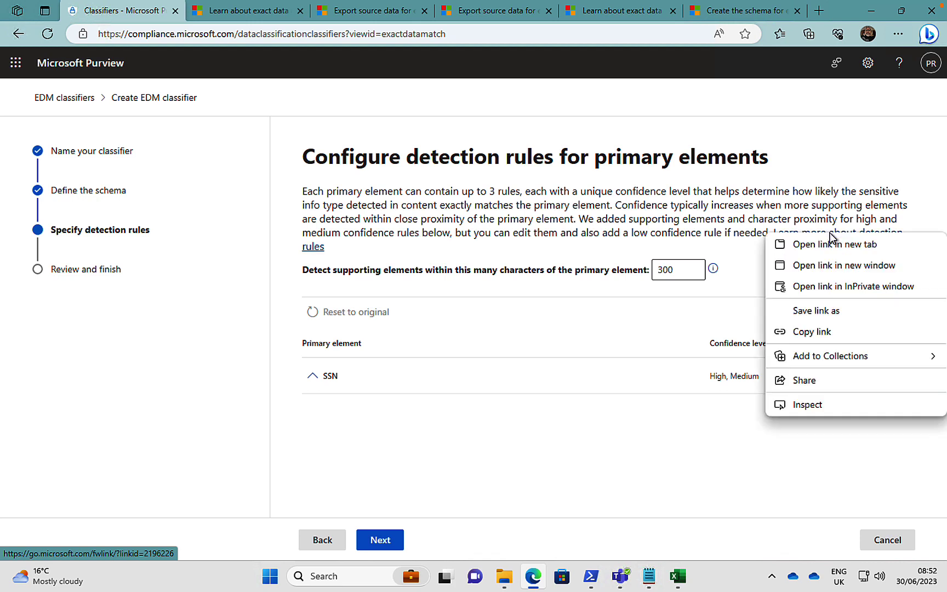
left_click(805, 243)
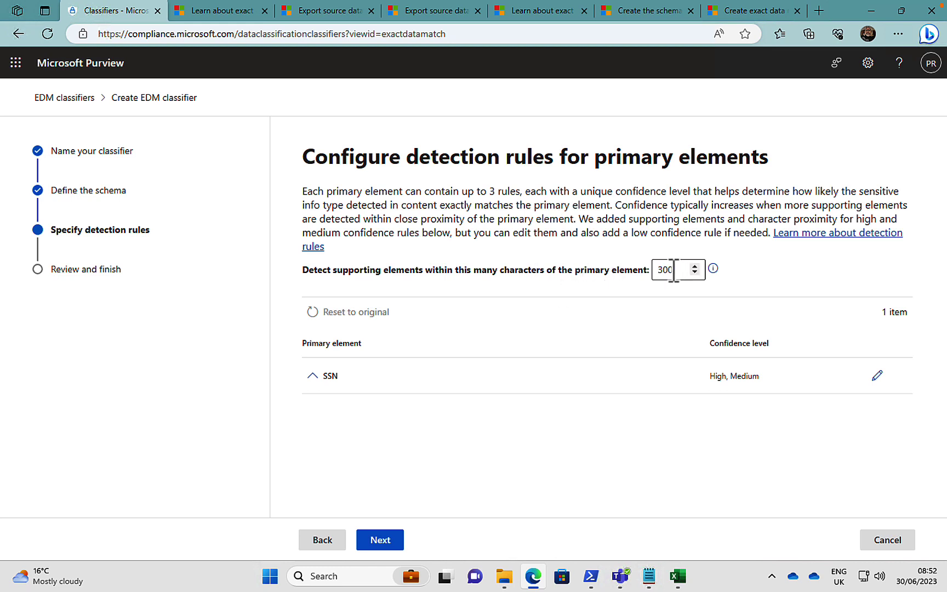
mouse_move(713, 269)
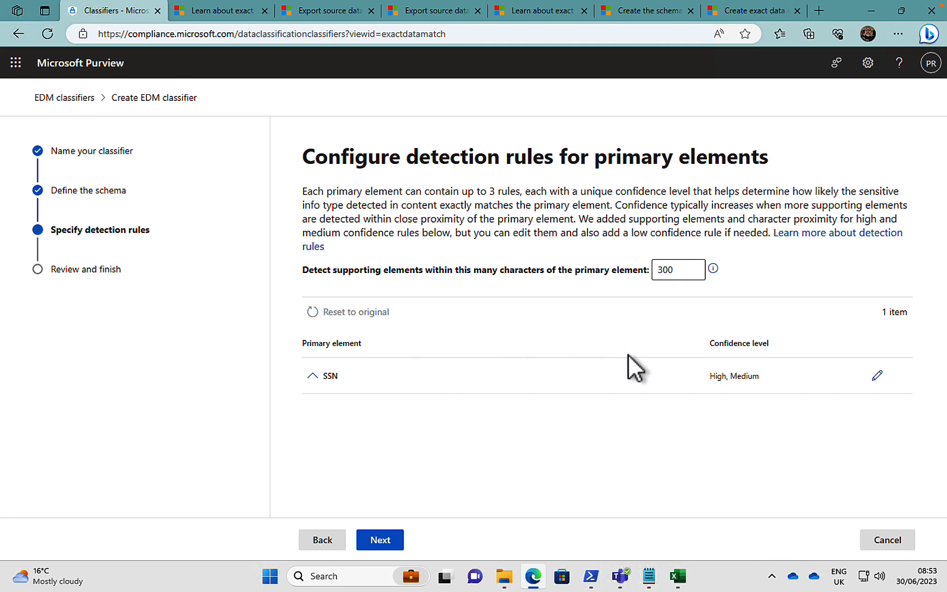
Step: Open the detection rules for SSN, add a low confidence rule to view its supporting elements, and remove that rule again
left_click(876, 376)
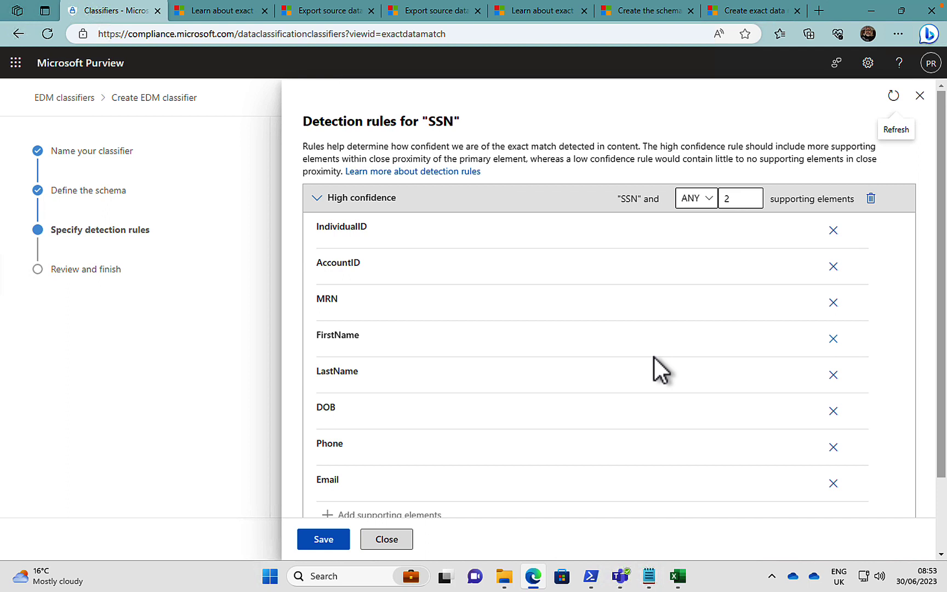
left_click(315, 198)
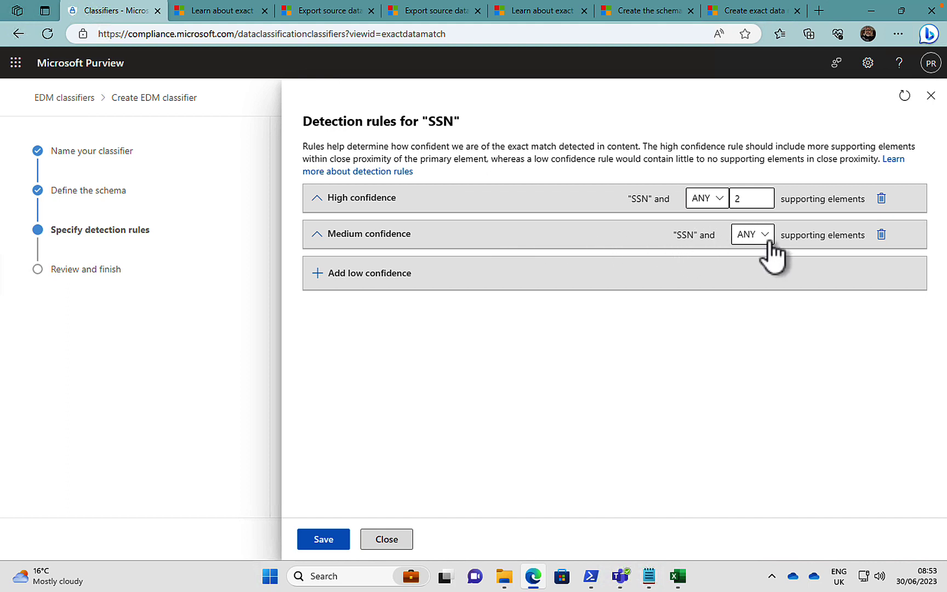
left_click(325, 274)
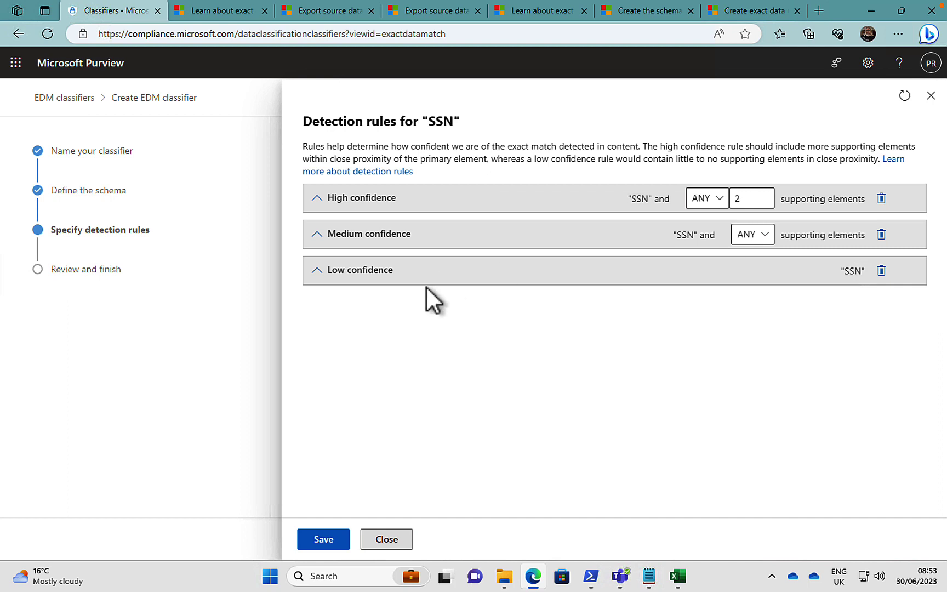
left_click(317, 272)
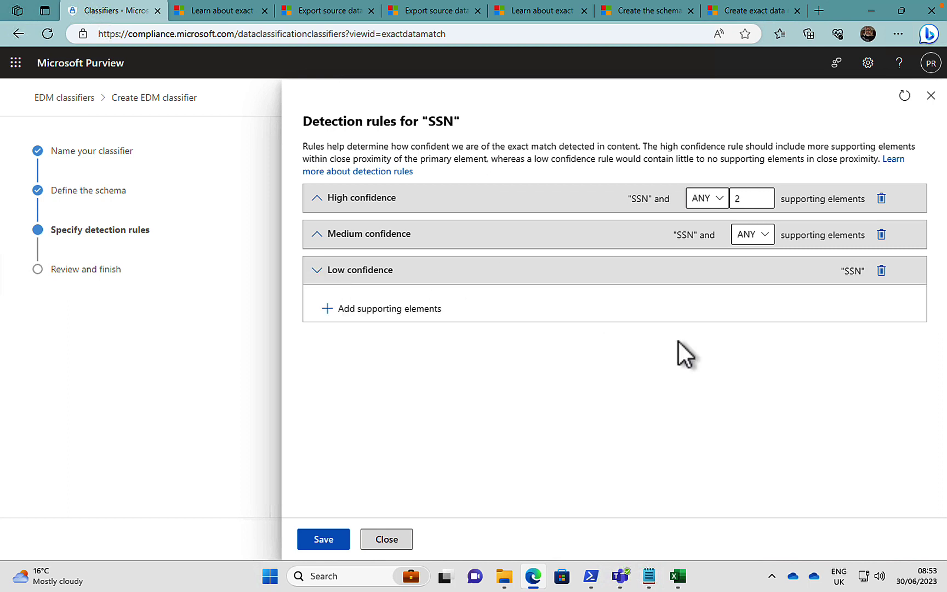
left_click(880, 271)
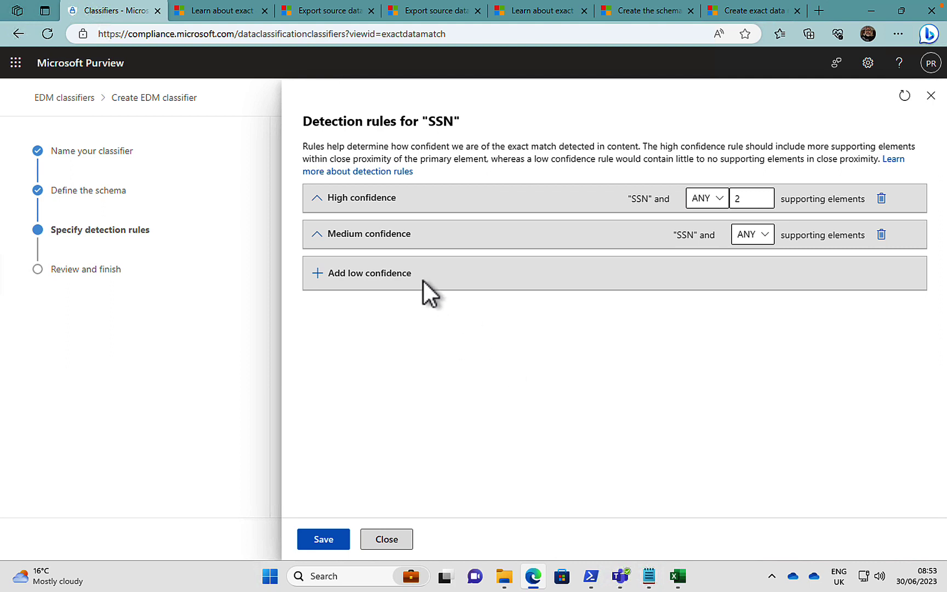
Step: Examine the supporting elements in the high and medium confidence rules for SSN, and close the rules without saving
left_click(317, 200)
scroll(476, 320, "down", 2)
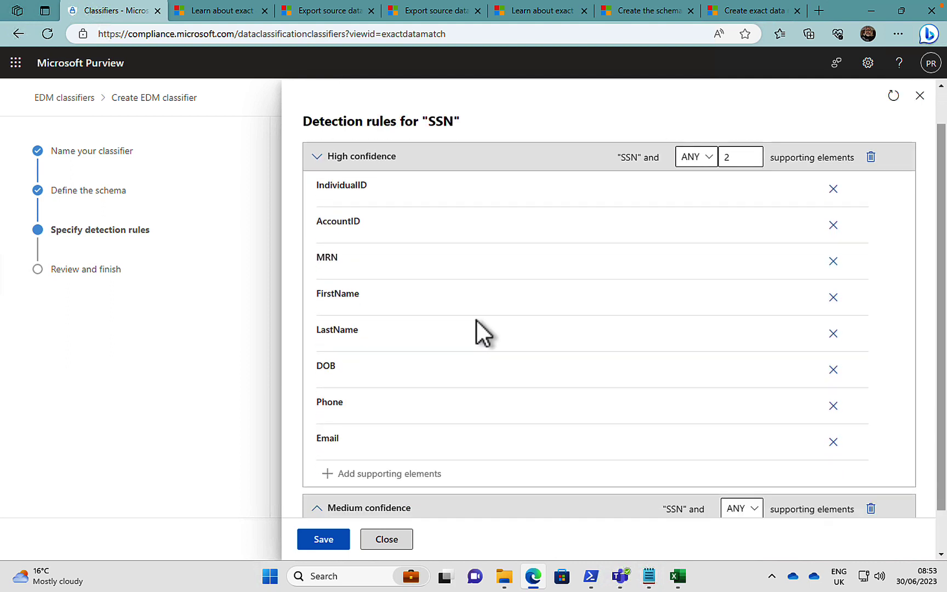
scroll(476, 319, "down", 1)
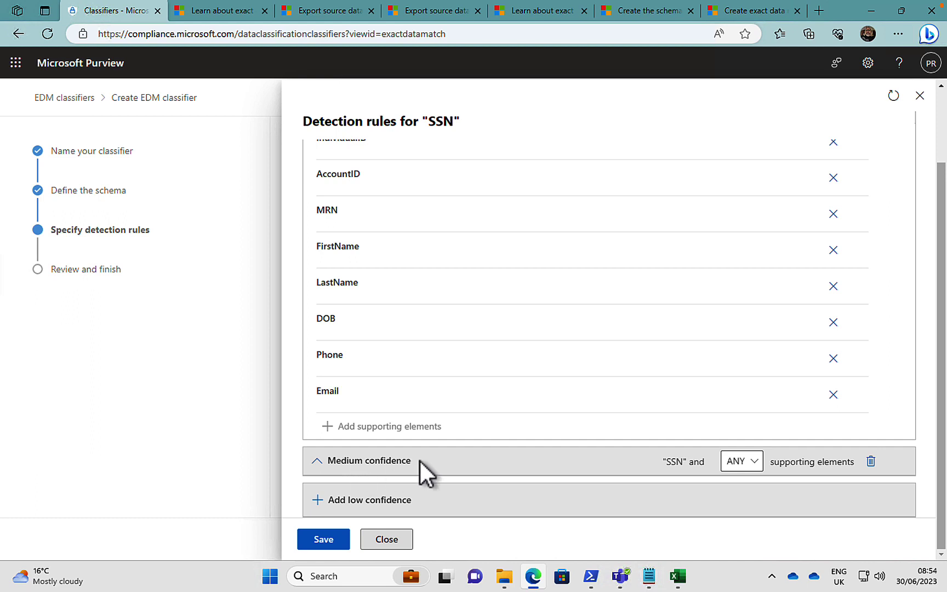
left_click(317, 461)
scroll(526, 395, "down", 2)
scroll(525, 394, "down", 3)
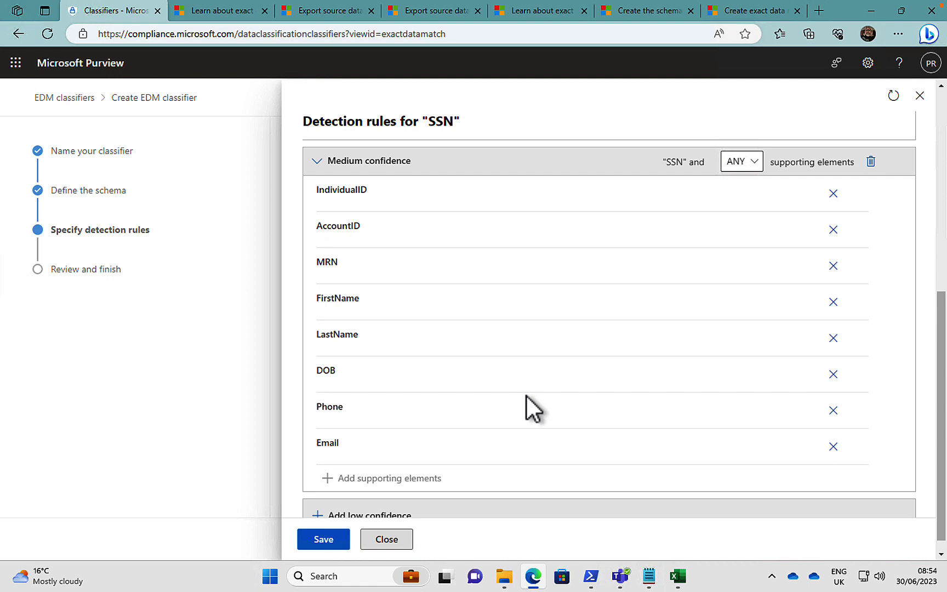
scroll(525, 394, "up", 5)
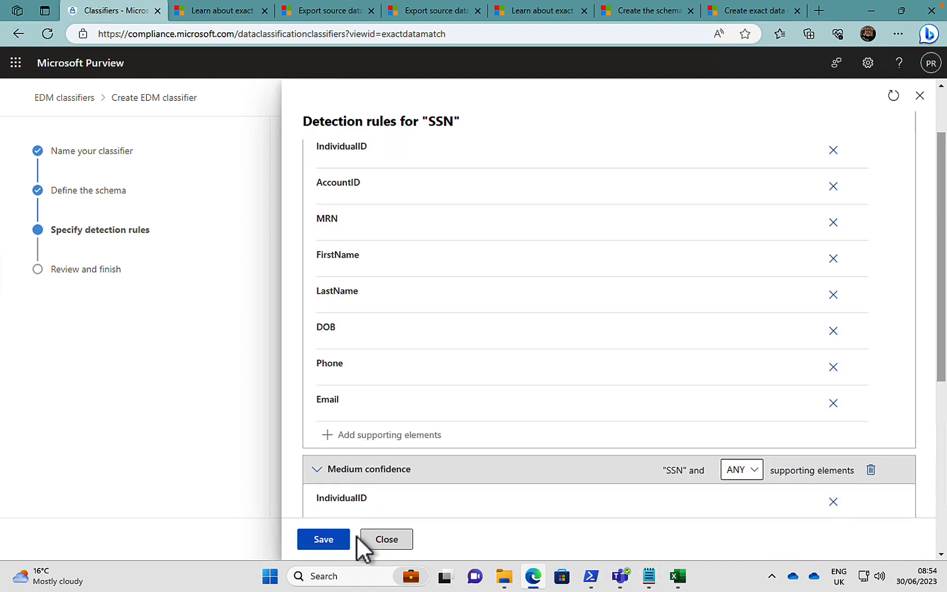
left_click(387, 541)
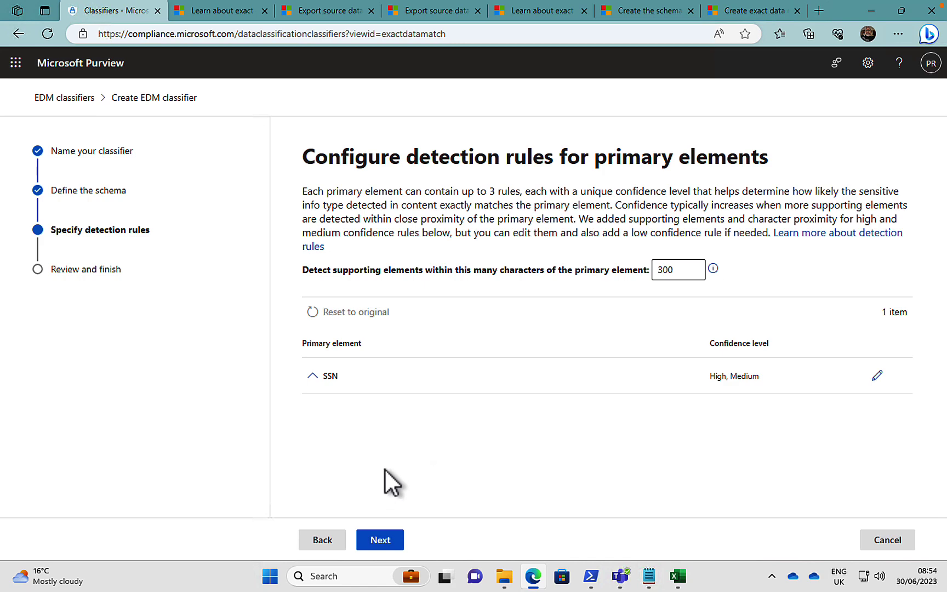
Step: Continue to the settings review, submit the US Healthcare Classifier, and copy its schema name
left_click(384, 541)
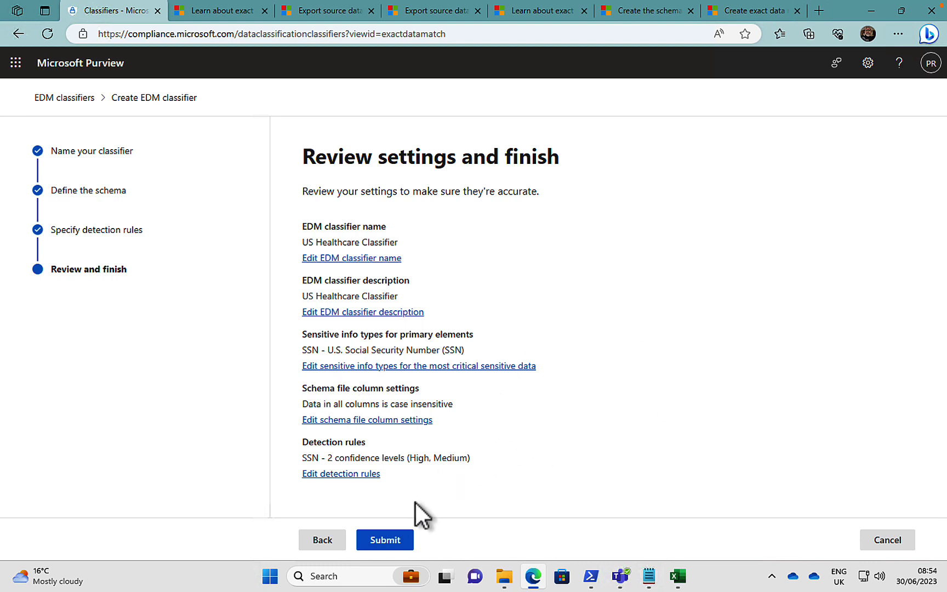
left_click(391, 538)
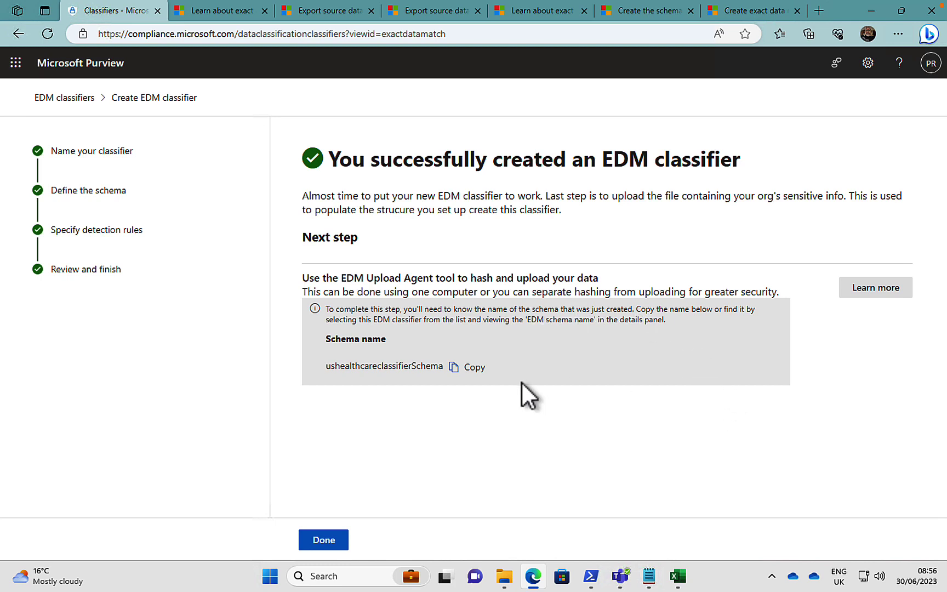
left_click(458, 370)
Step: Open the help article on hashing and uploading data with the EDM Upload Agent, and finish the classifier wizard
left_click(879, 285)
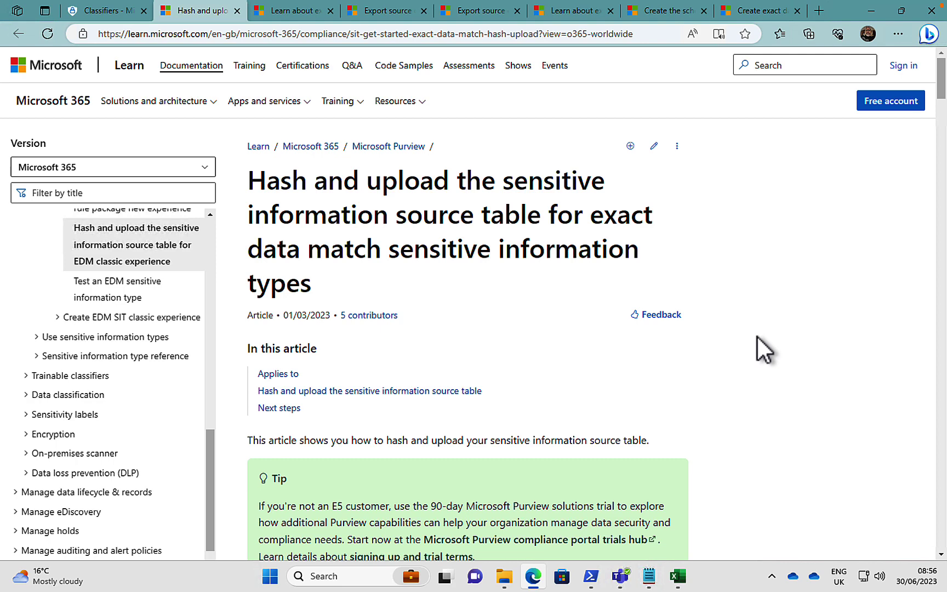
left_click(107, 12)
left_click(322, 538)
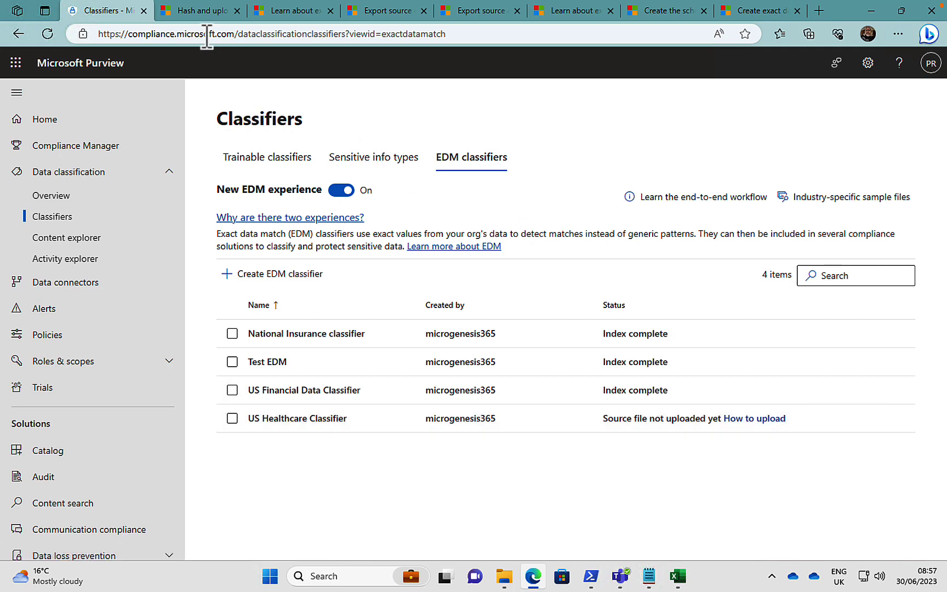
Step: Read the hash and upload article's overview, best practices and guidance on avoiding formatting issues in the sensitive data table
left_click(189, 12)
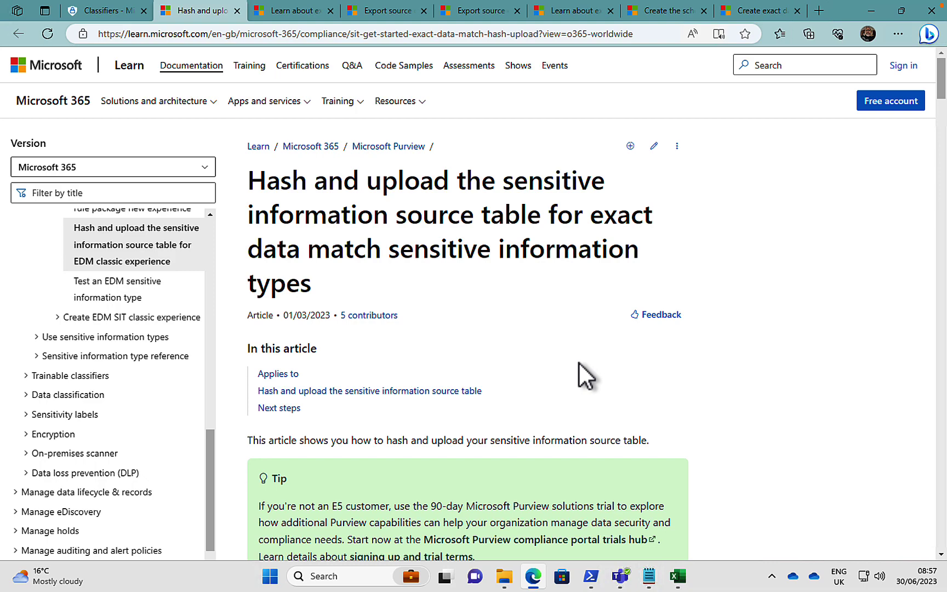
scroll(578, 363, "down", 3)
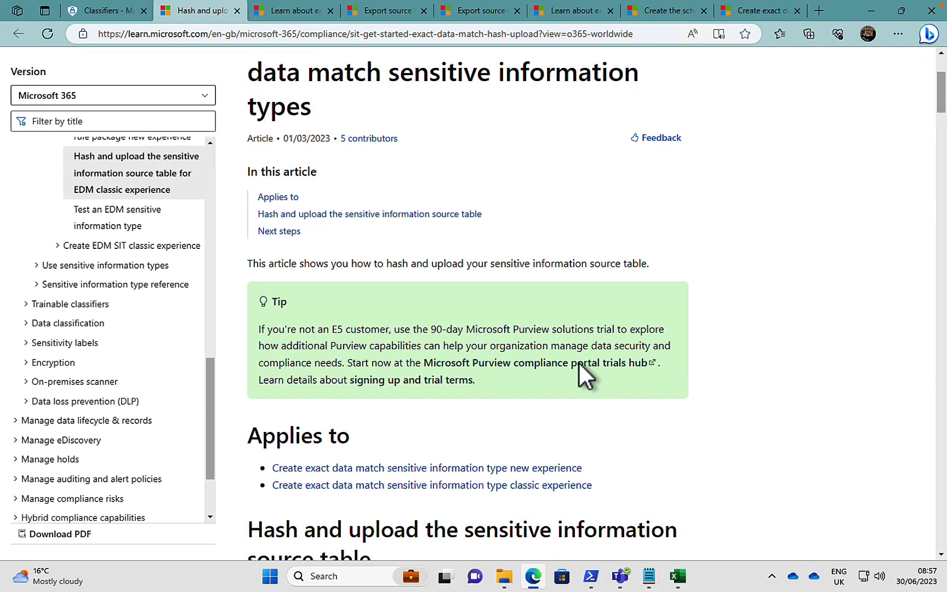
scroll(578, 363, "down", 5)
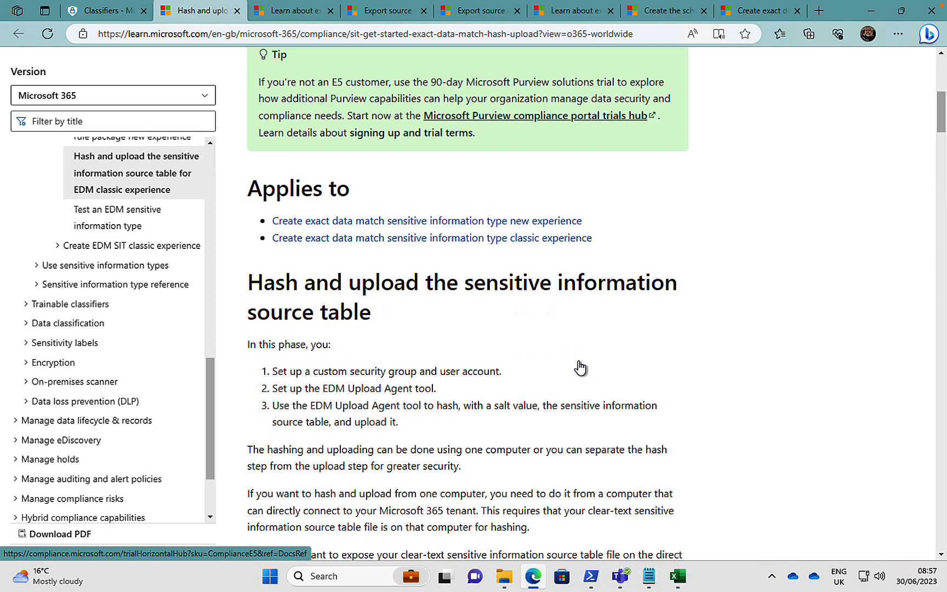
scroll(580, 367, "down", 1)
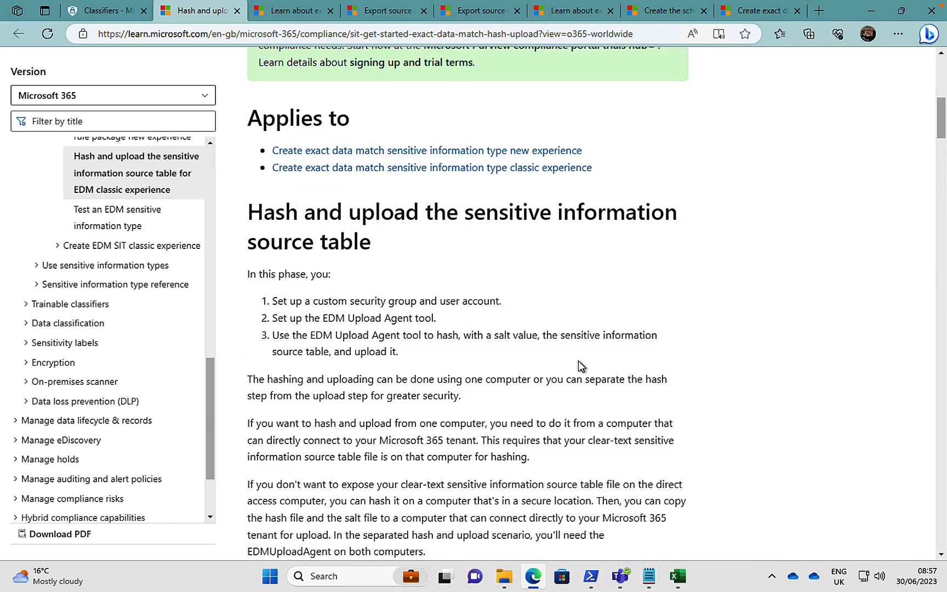
scroll(573, 382, "down", 1)
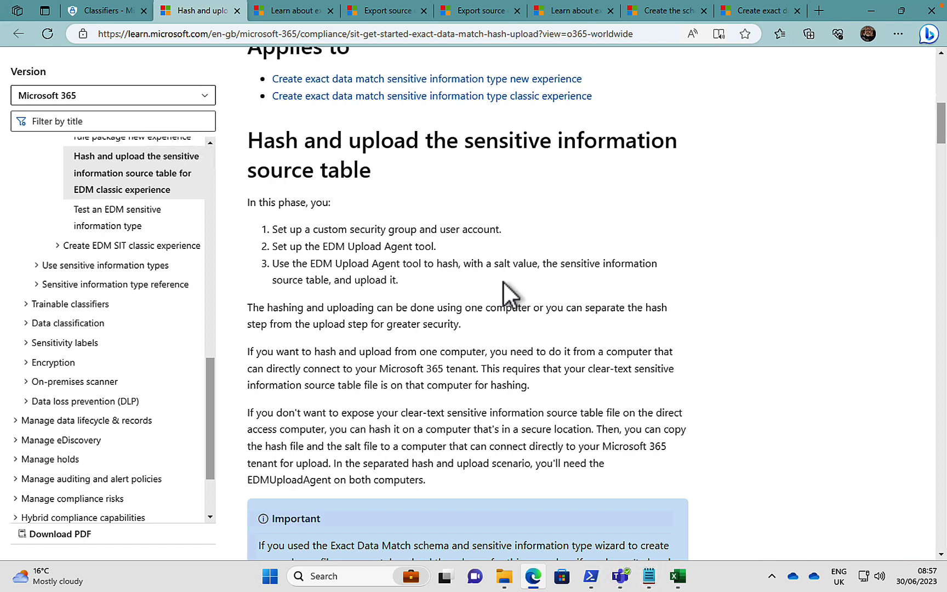
scroll(507, 293, "down", 1)
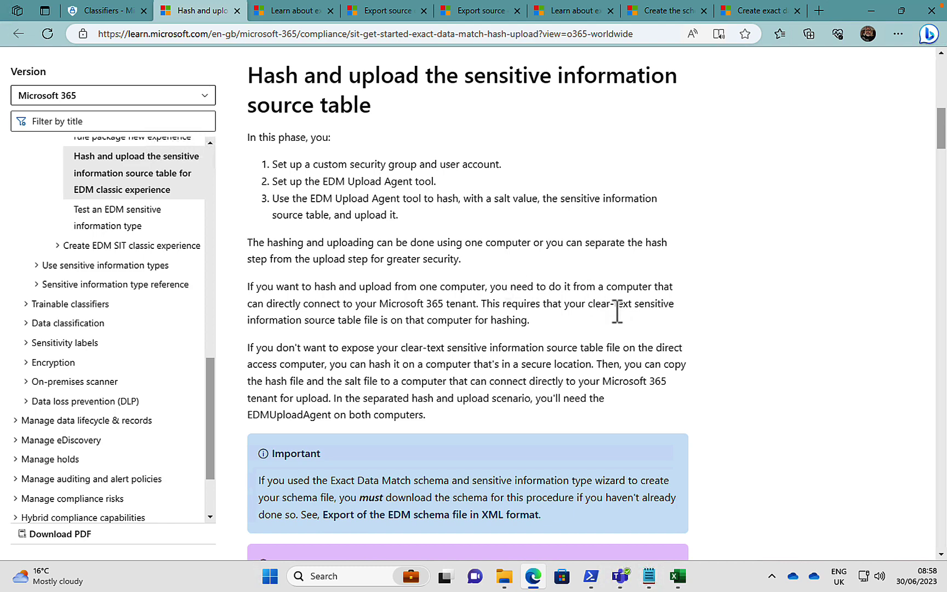
scroll(616, 310, "down", 3)
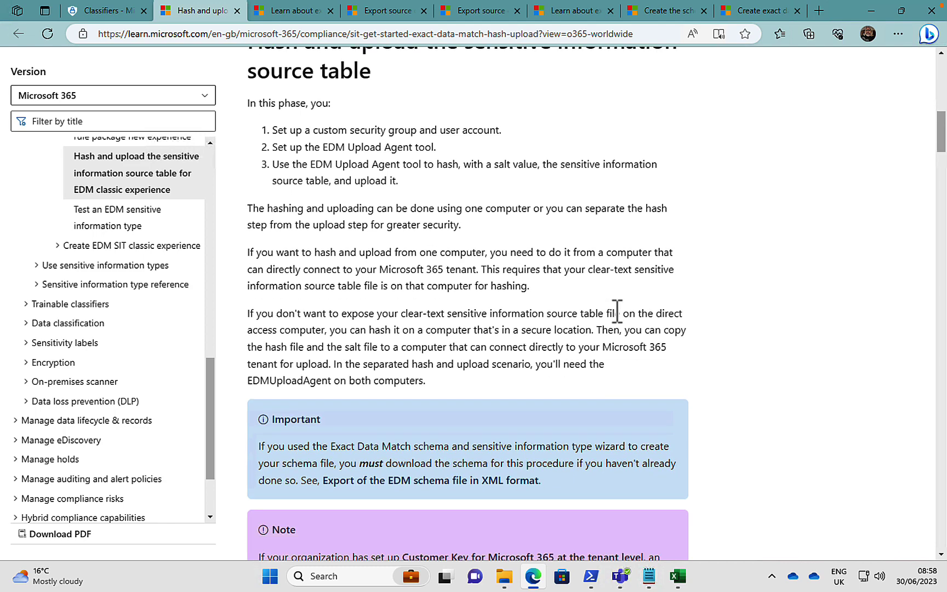
scroll(617, 311, "down", 5)
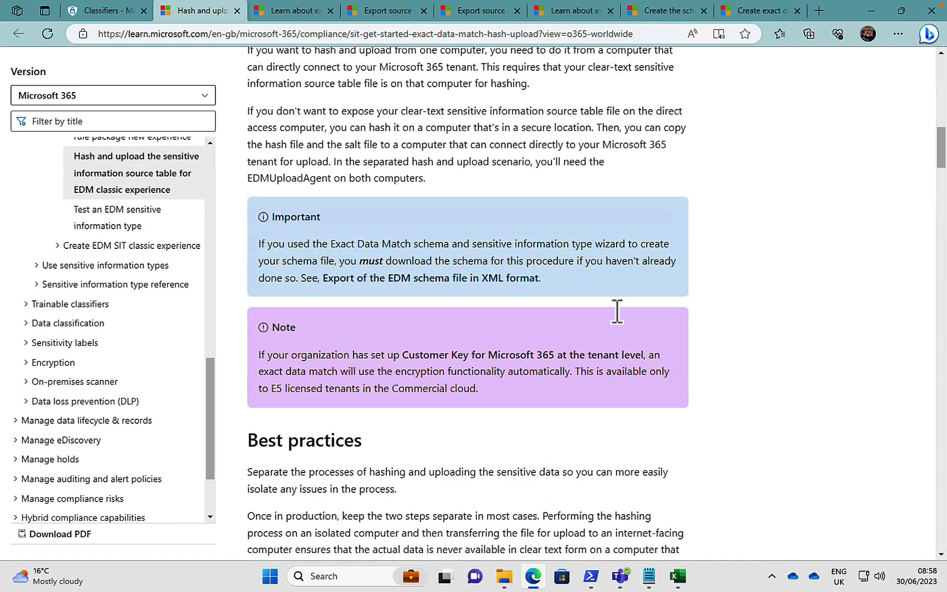
scroll(617, 311, "down", 4)
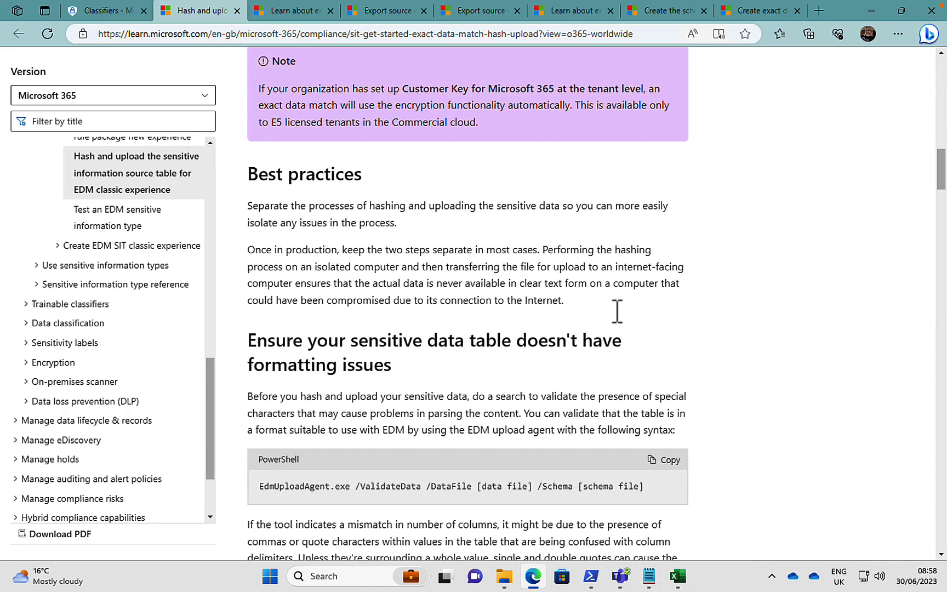
scroll(614, 308, "down", 3)
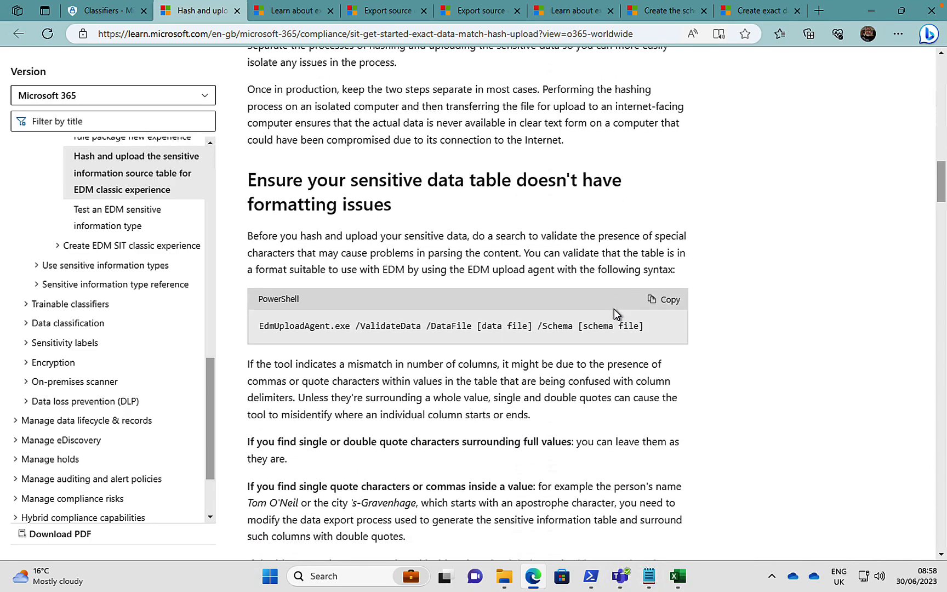
scroll(613, 308, "down", 5)
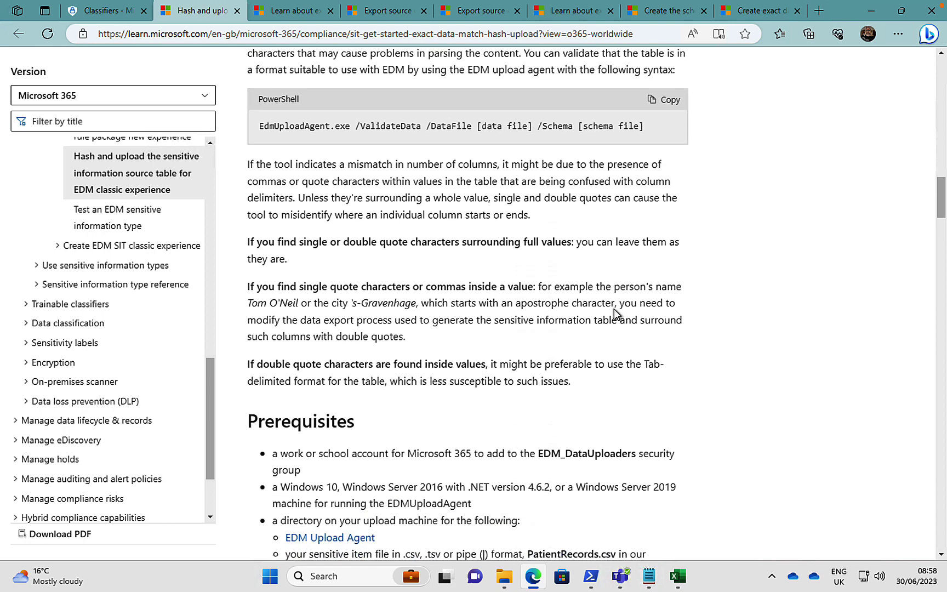
Step: Read the article's prerequisites and its instructions for setting up the EDM_DataUploaders security group and user account
scroll(613, 308, "down", 1)
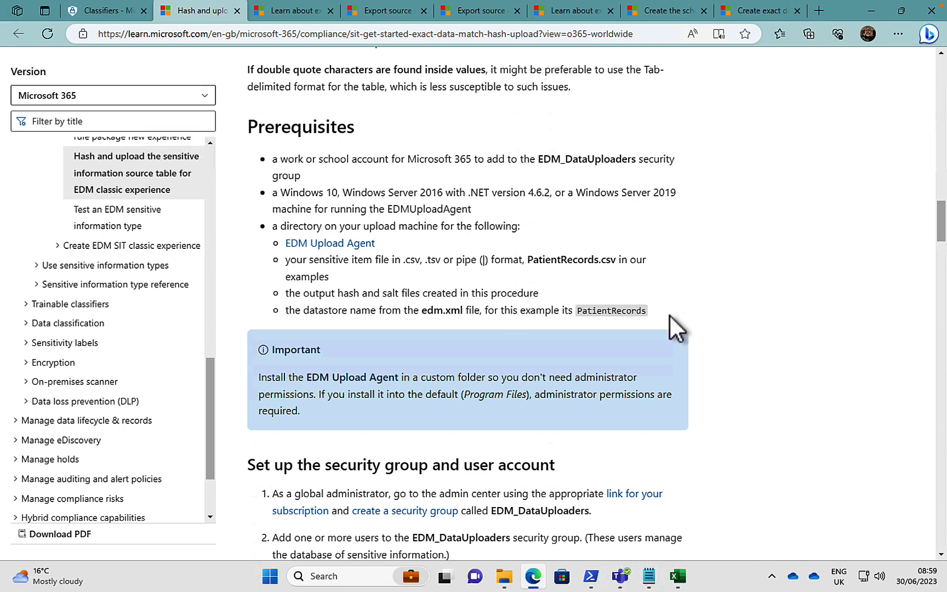
scroll(674, 334, "down", 1)
scroll(673, 334, "up", 1)
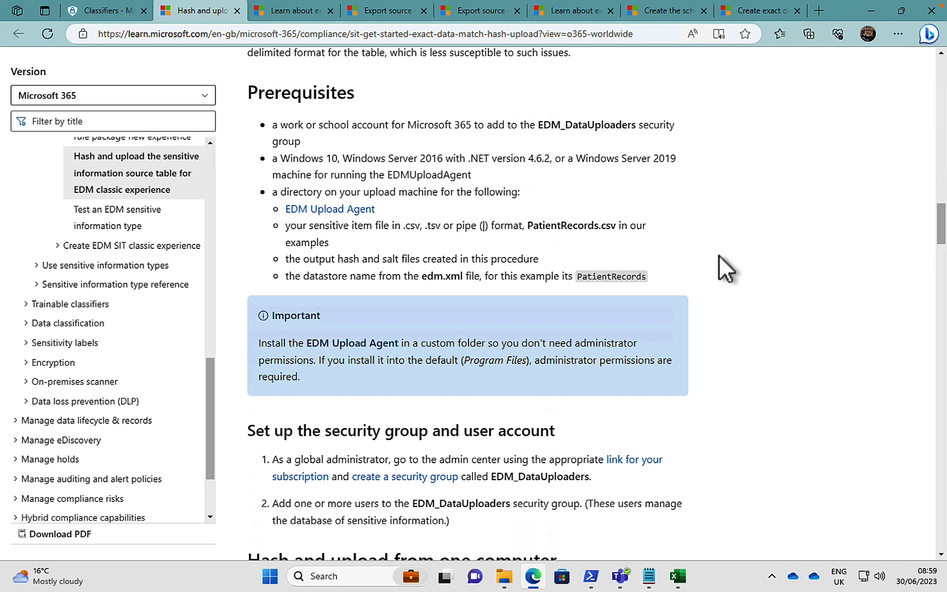
scroll(751, 454, "down", 5)
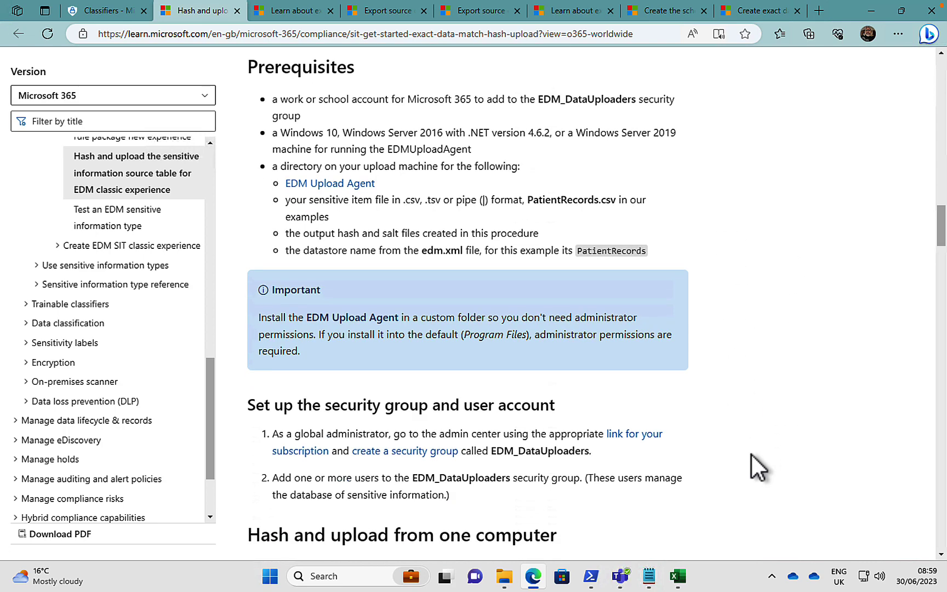
scroll(752, 454, "down", 2)
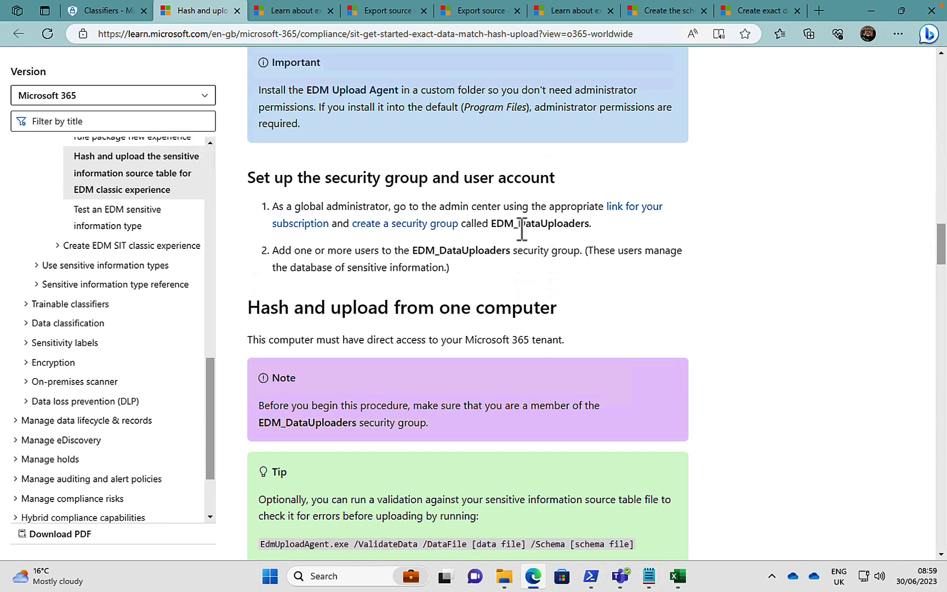
Step: Open the Microsoft 365 admin center in a new tab and sign in with the microgenesis365 administrator account
left_click(819, 11)
type("ad")
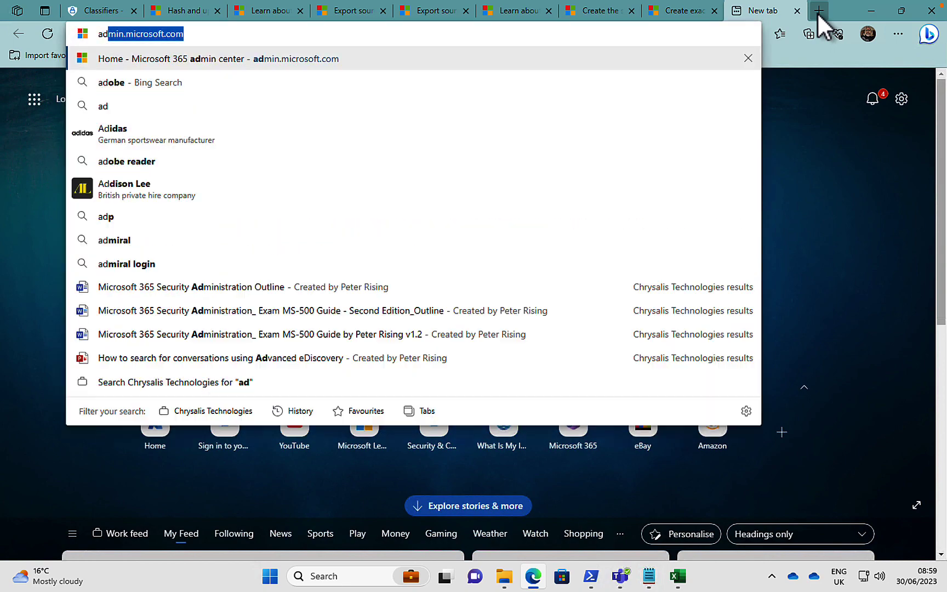
key("Return")
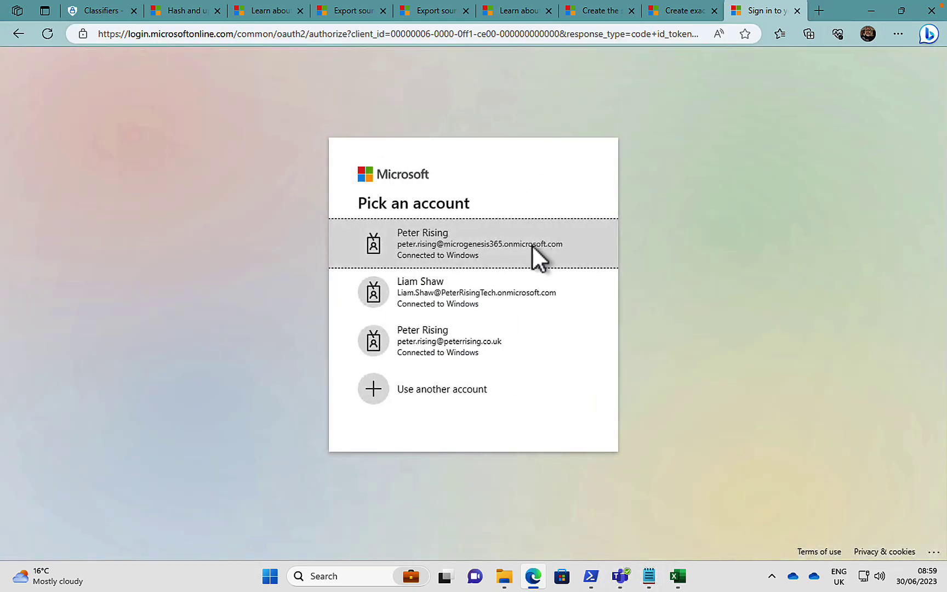
left_click(473, 242)
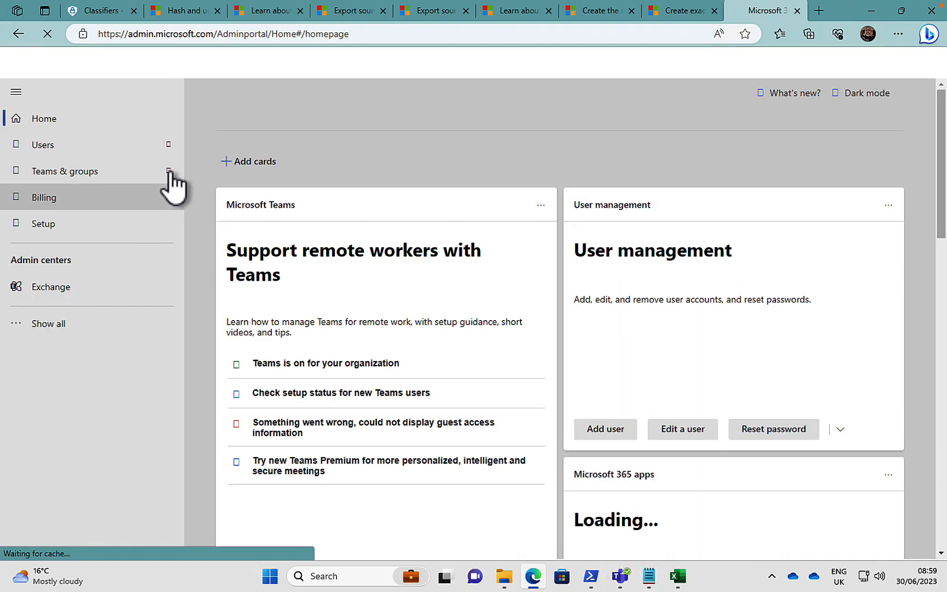
Step: Examine the owners and members of the EDM_DataUploaders security group among the active teams and groups
left_click(170, 172)
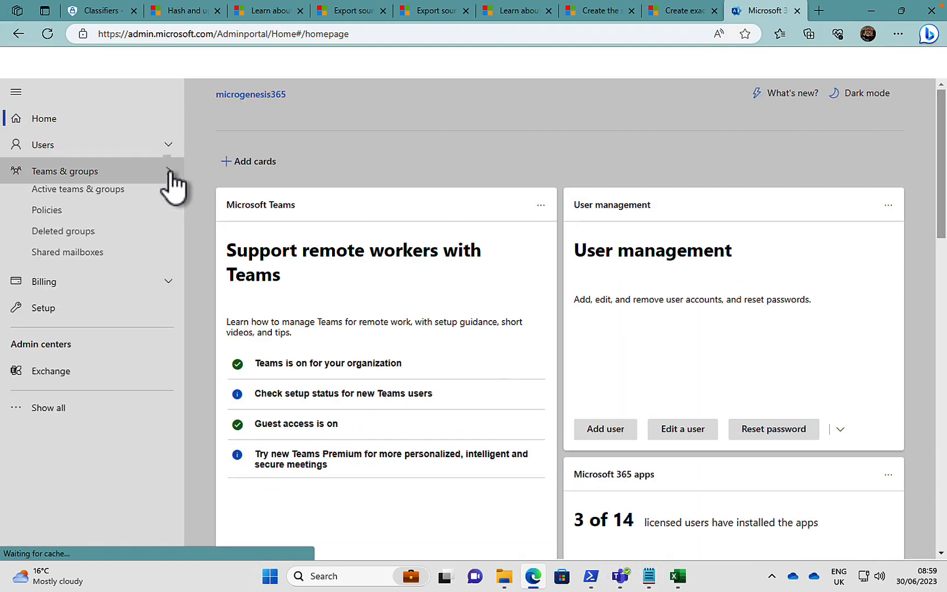
left_click(119, 201)
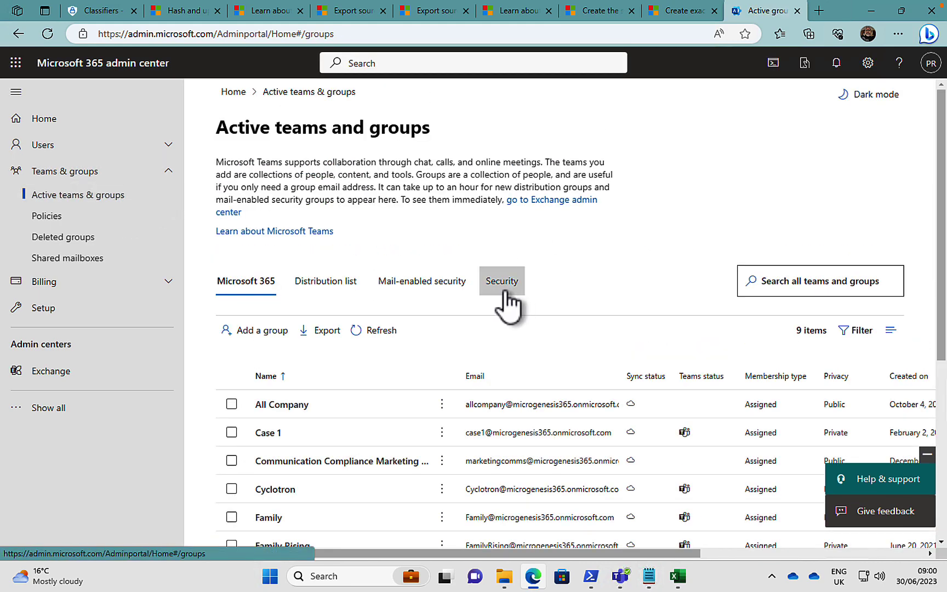
left_click(502, 285)
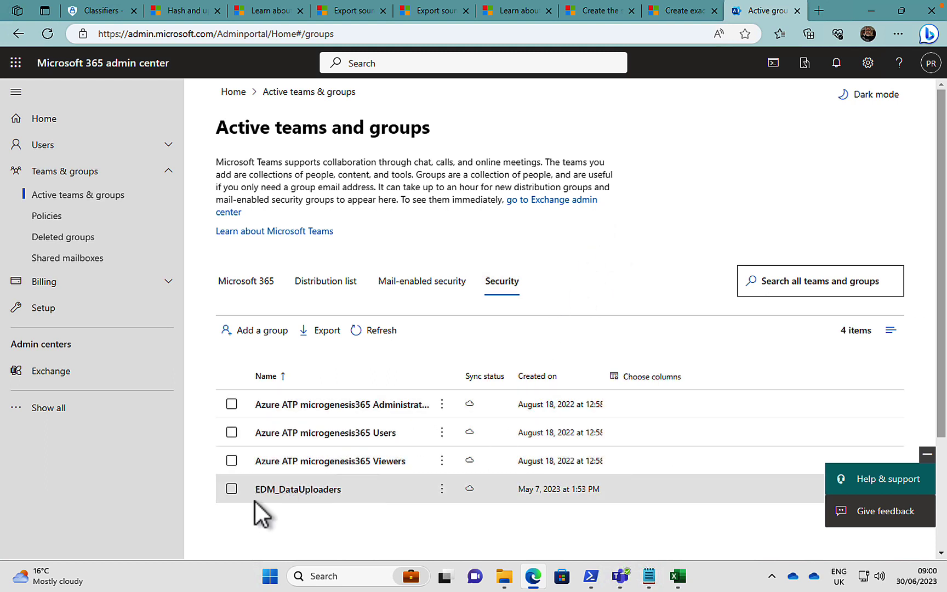
left_click(309, 489)
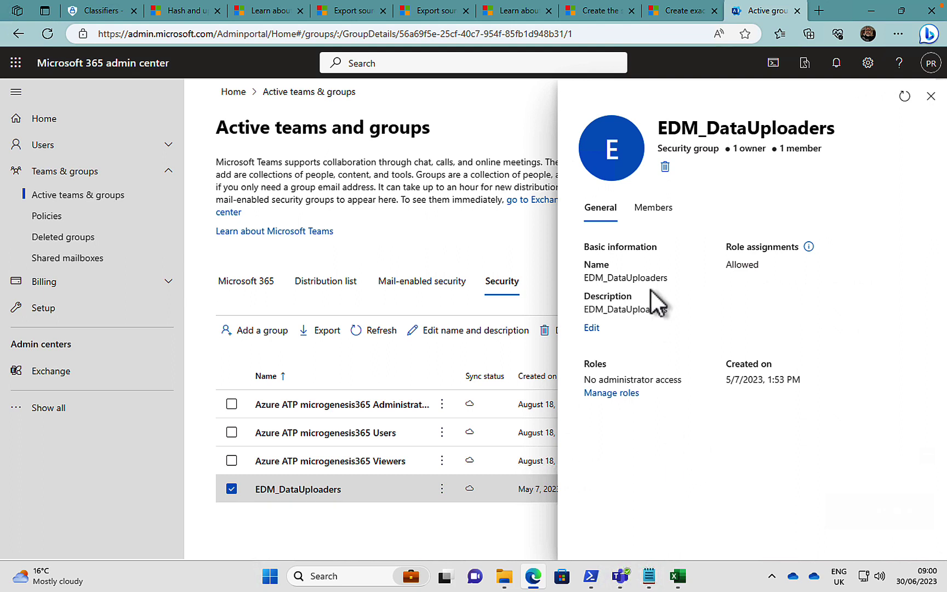
left_click(654, 212)
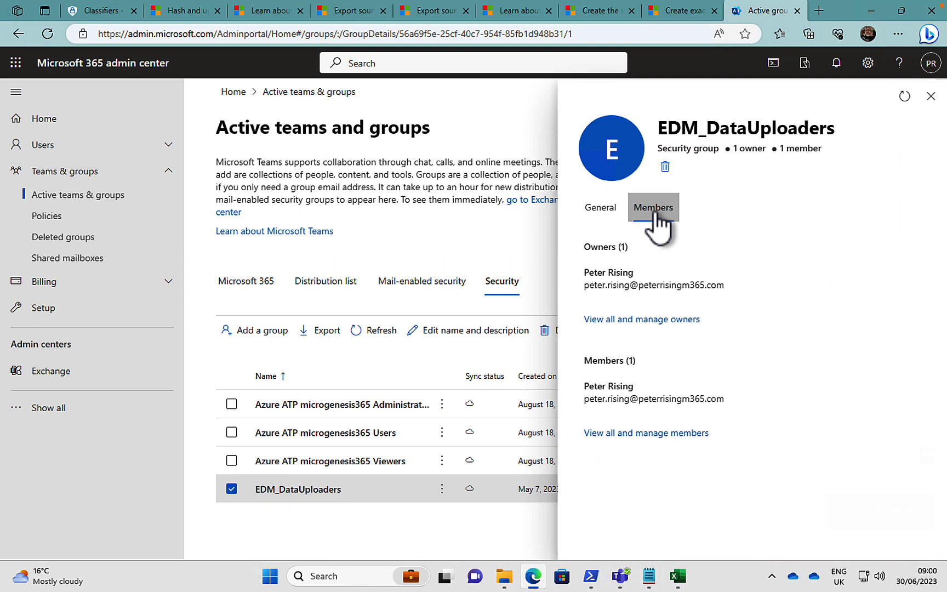
left_click(930, 96)
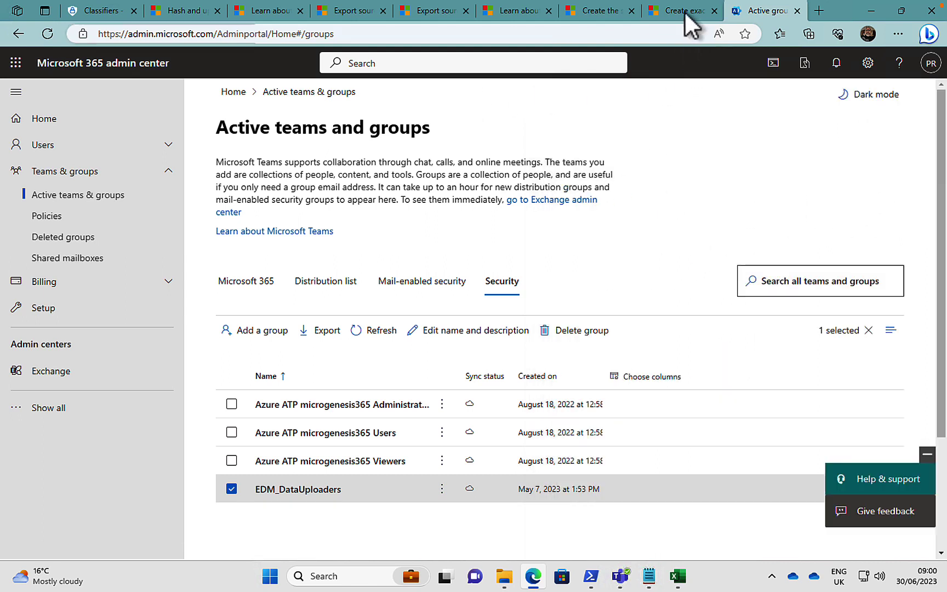
Step: Return to the hash and upload article and open the prerequisites' EDM Upload Agent link in a new tab
left_click(685, 13)
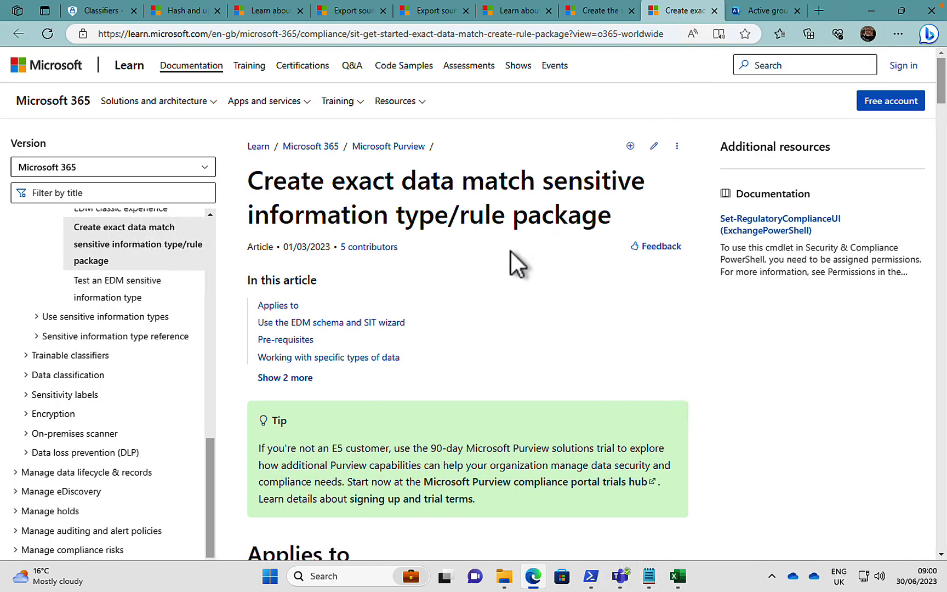
left_click(188, 12)
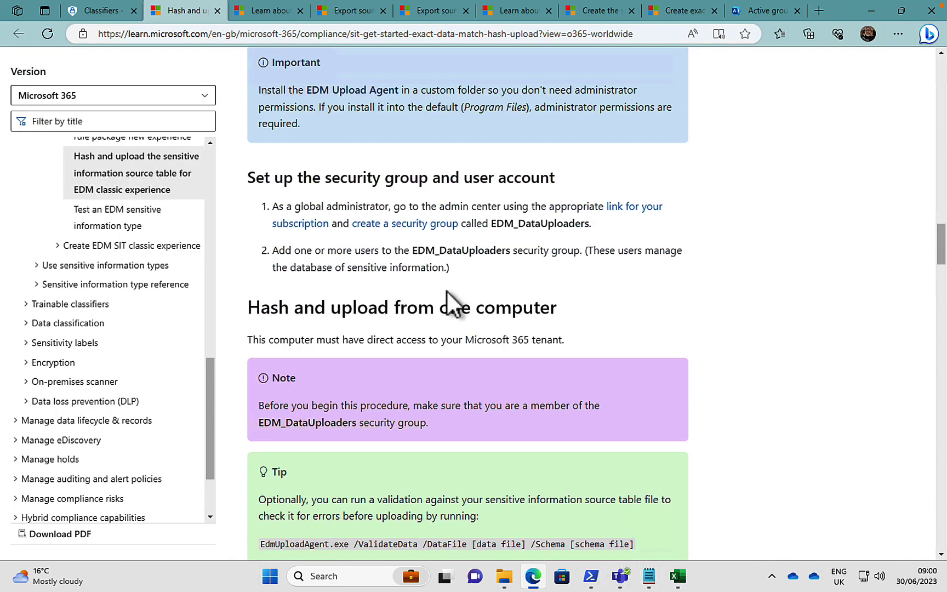
scroll(581, 382, "down", 3)
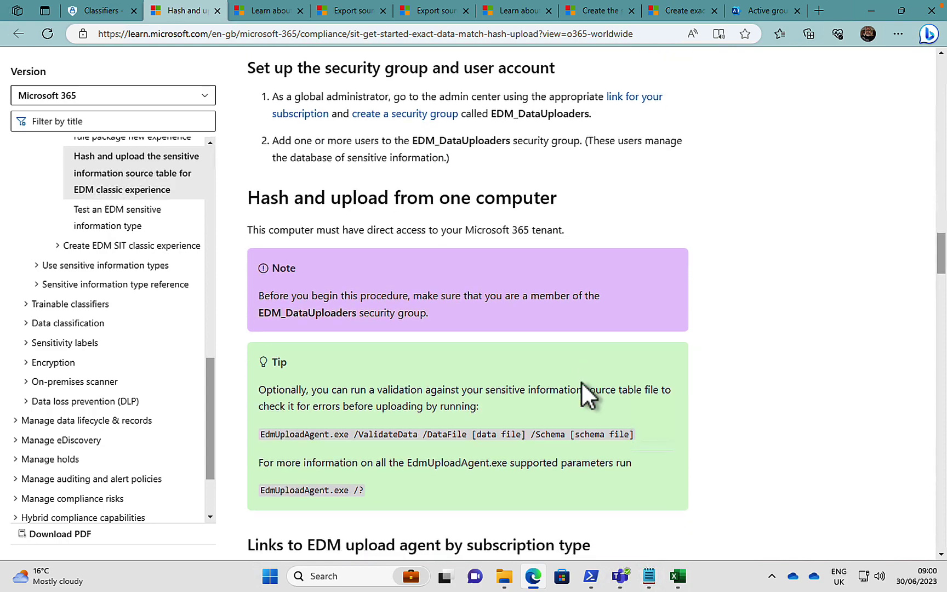
scroll(581, 382, "up", 1)
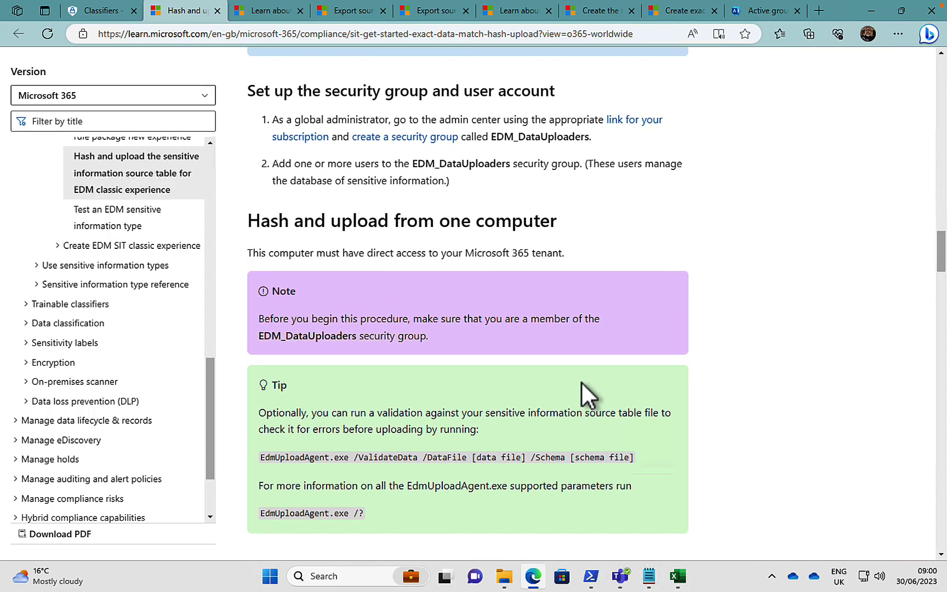
scroll(581, 382, "up", 2)
scroll(582, 383, "up", 5)
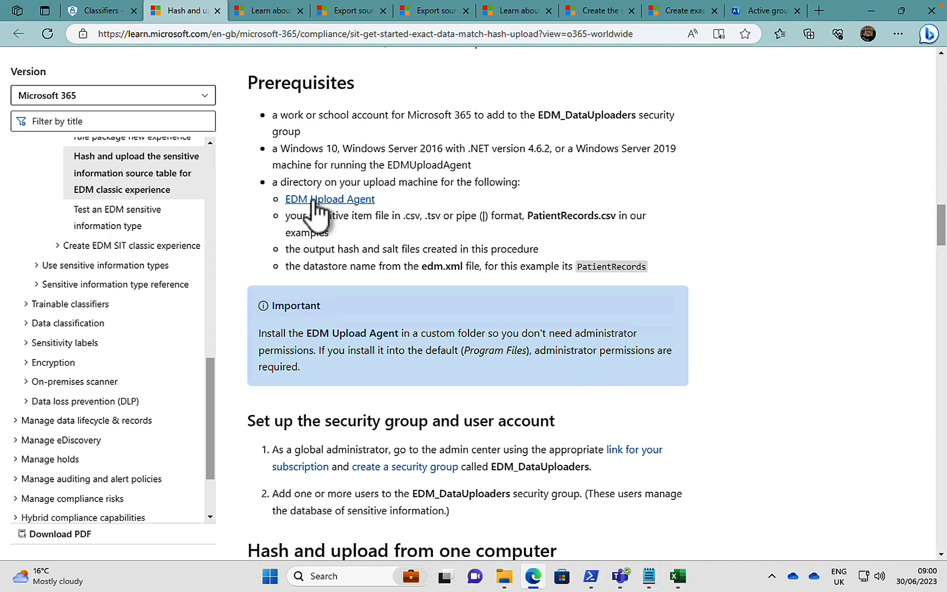
right_click(314, 200)
left_click(370, 210)
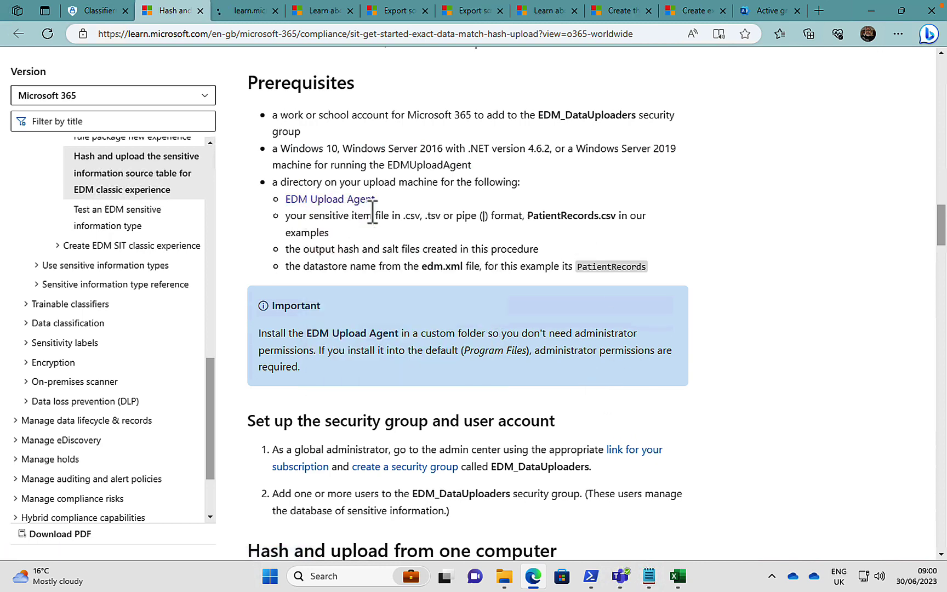
left_click(241, 11)
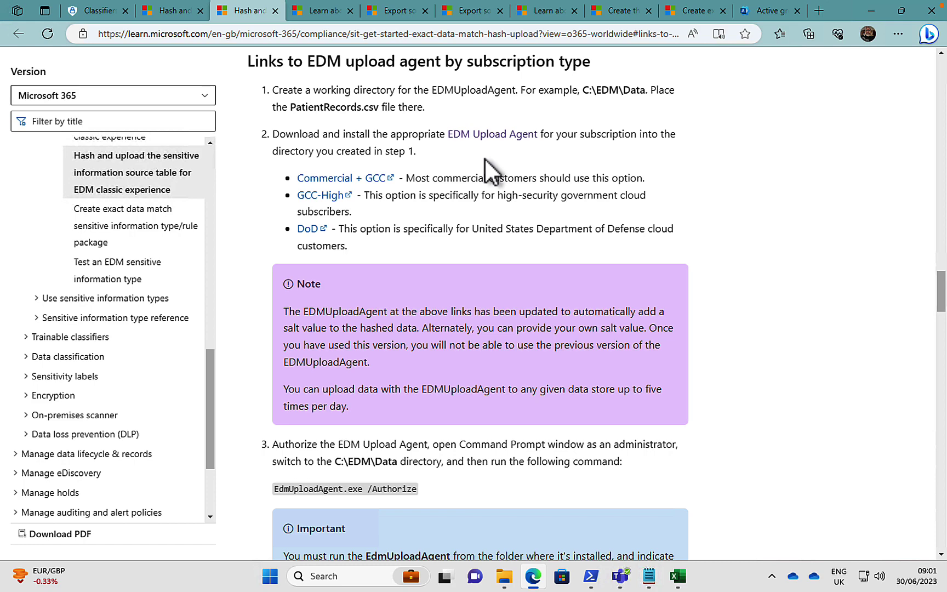
Step: Review the upload agent installation and authorization instructions, and copy the command EdmUploadAgent.exe /Authorize
scroll(536, 331, "down", 2)
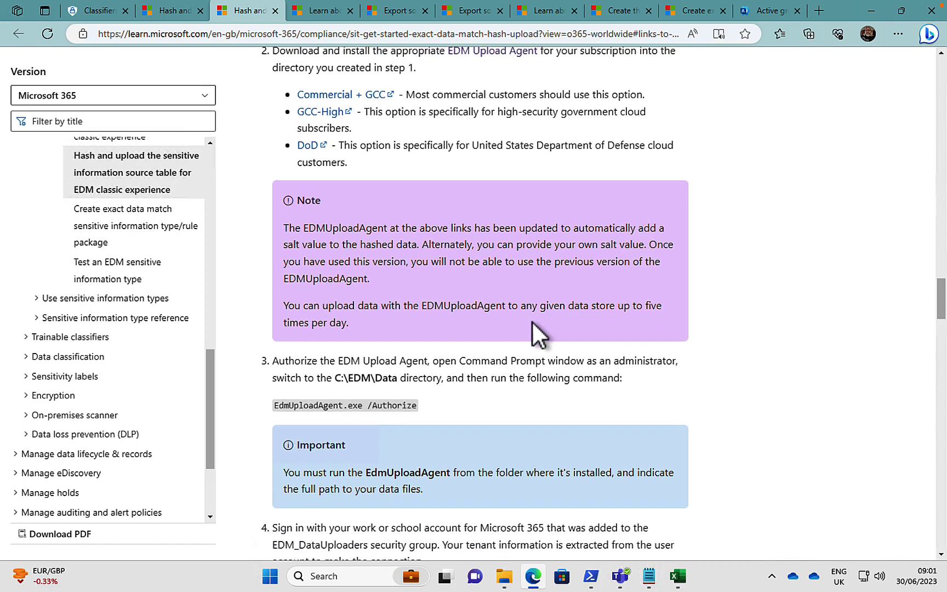
scroll(532, 321, "down", 1)
scroll(532, 321, "down", 1)
scroll(529, 319, "down", 1)
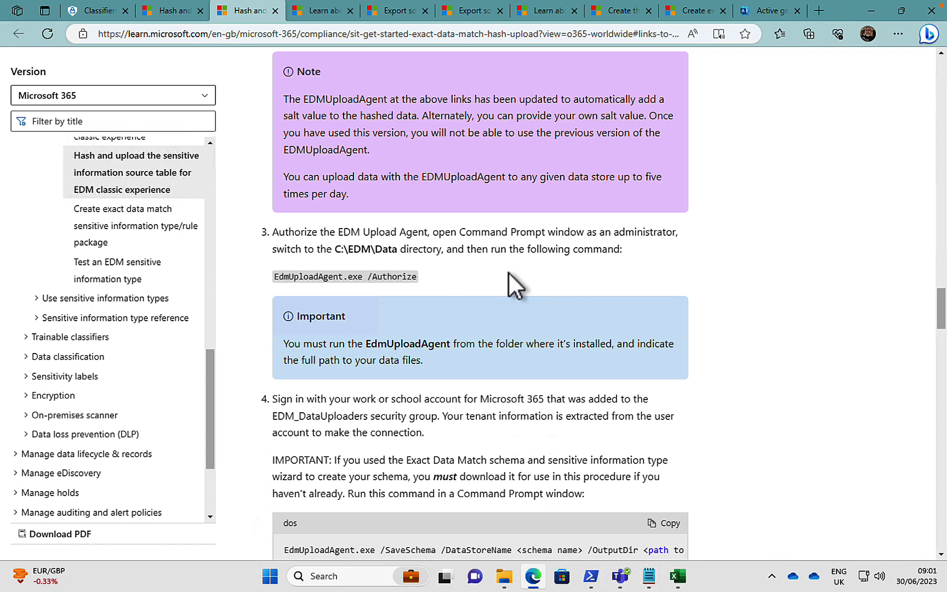
scroll(508, 271, "down", 1)
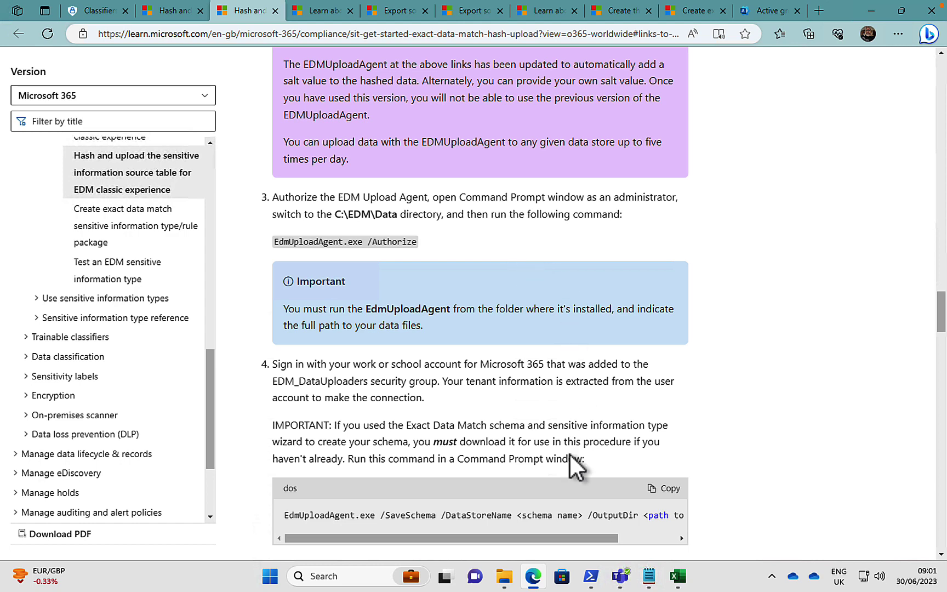
triple_click(345, 241)
key("ctrl+c")
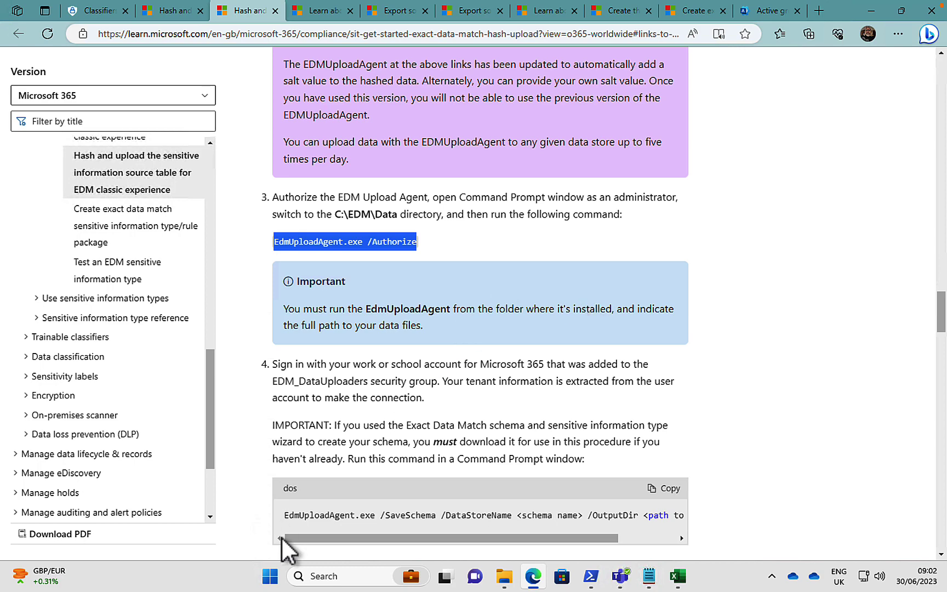
Step: Open Command Prompt as an administrator
left_click(270, 576)
type("cmd")
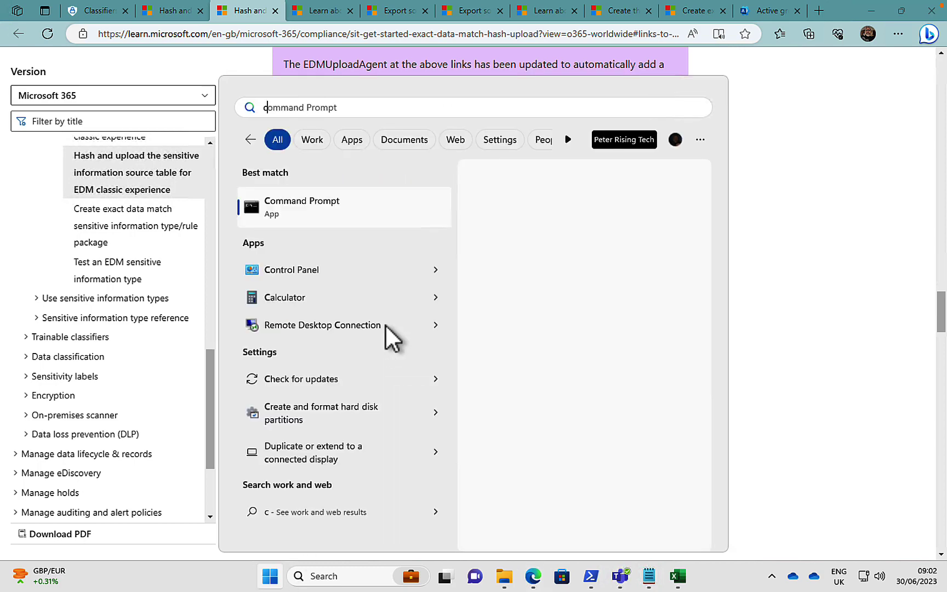
right_click(301, 199)
left_click(346, 217)
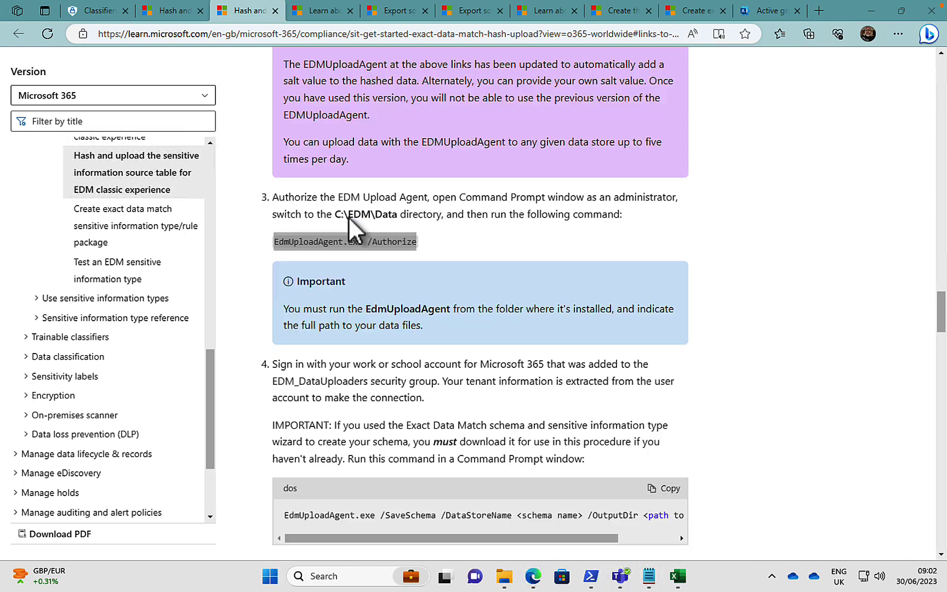
left_click(400, 390)
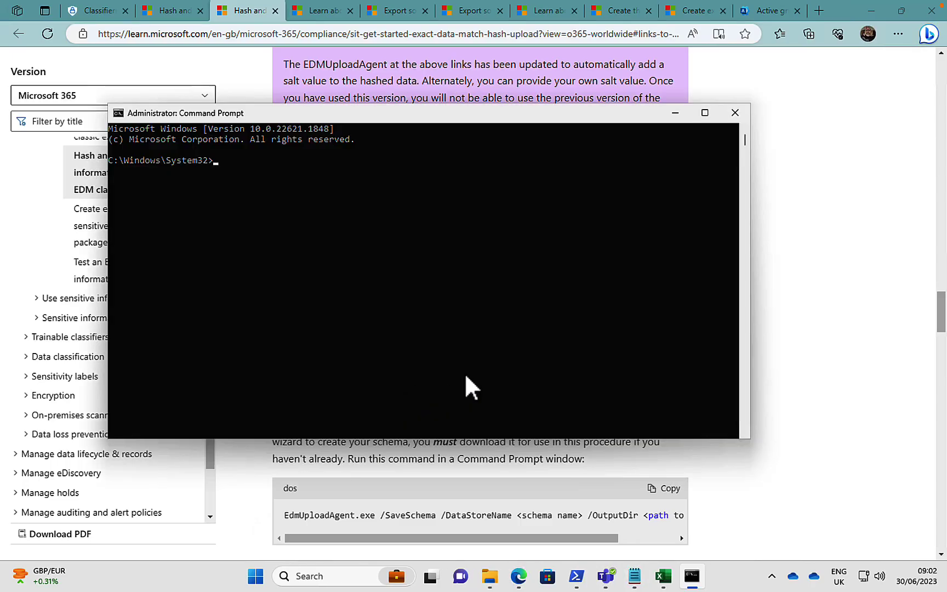
Step: Change the Command Prompt's working directory to C:\EDM
type("cd ..")
key("Return")
type("cd ..")
key("Return")
type("cd ced")
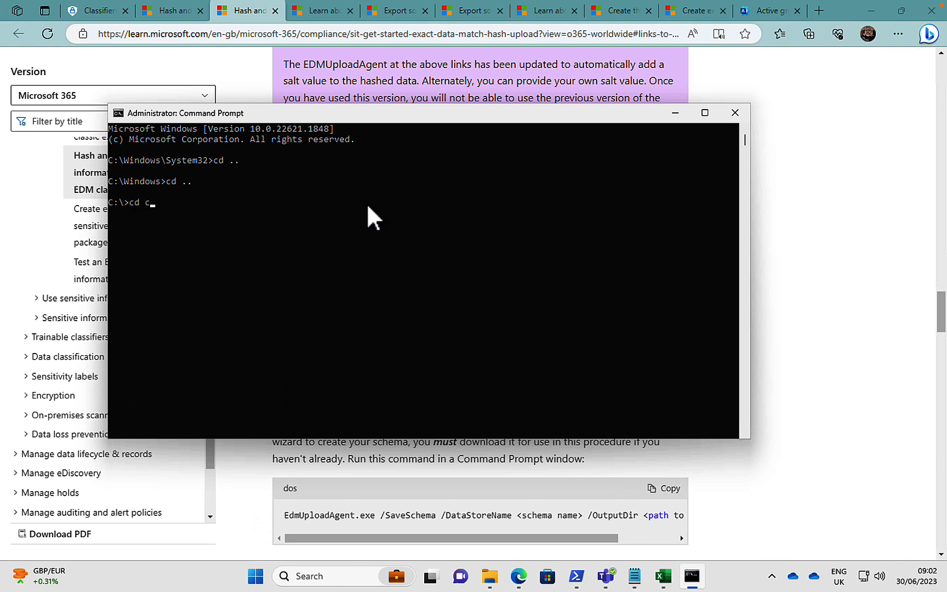
key("BackSpace")
key("BackSpace")
key("BackSpace")
type("edm")
key("Return")
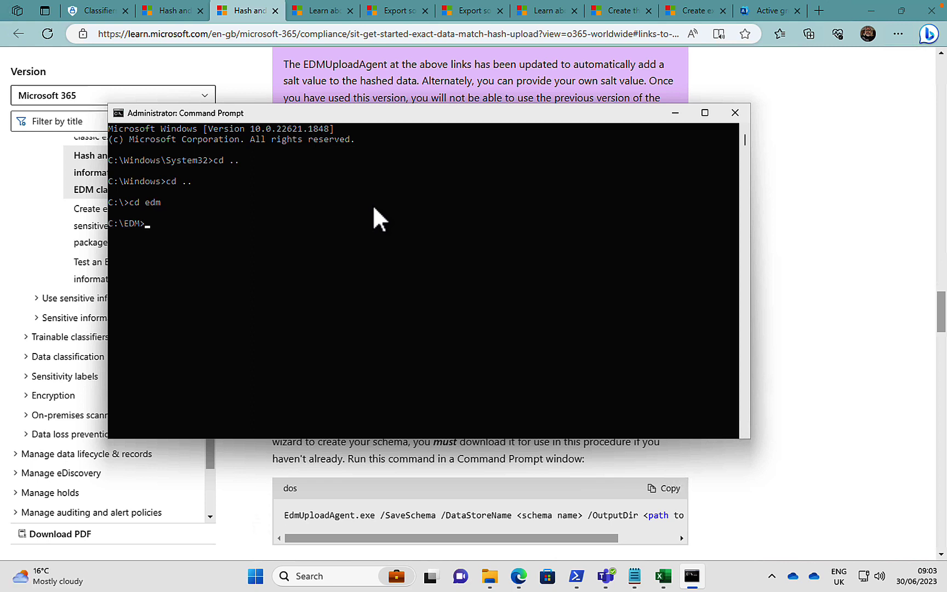
Step: Run EdmUploadAgent.exe /Authorize and sign in with the microgenesis365 account
key("ctrl+v")
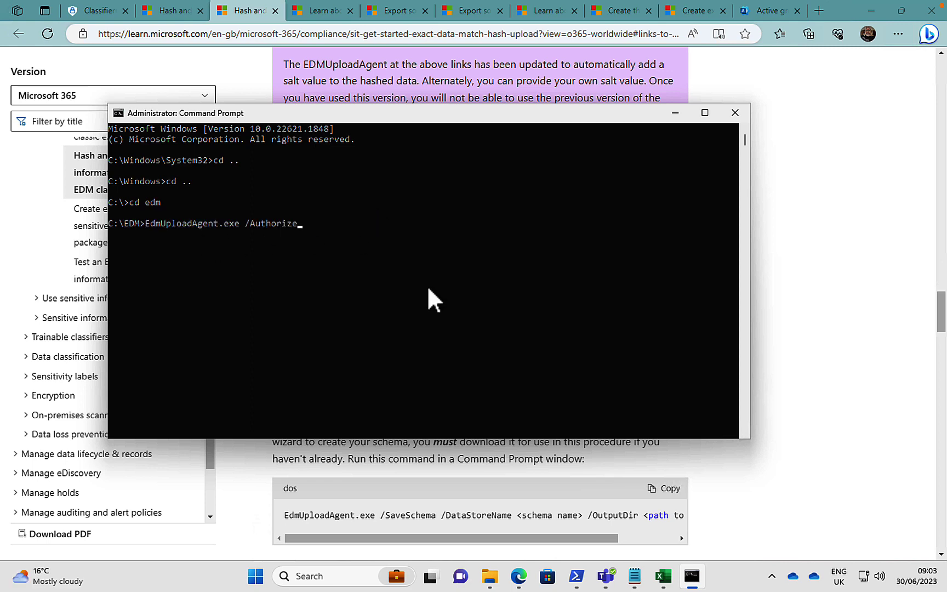
key("Return")
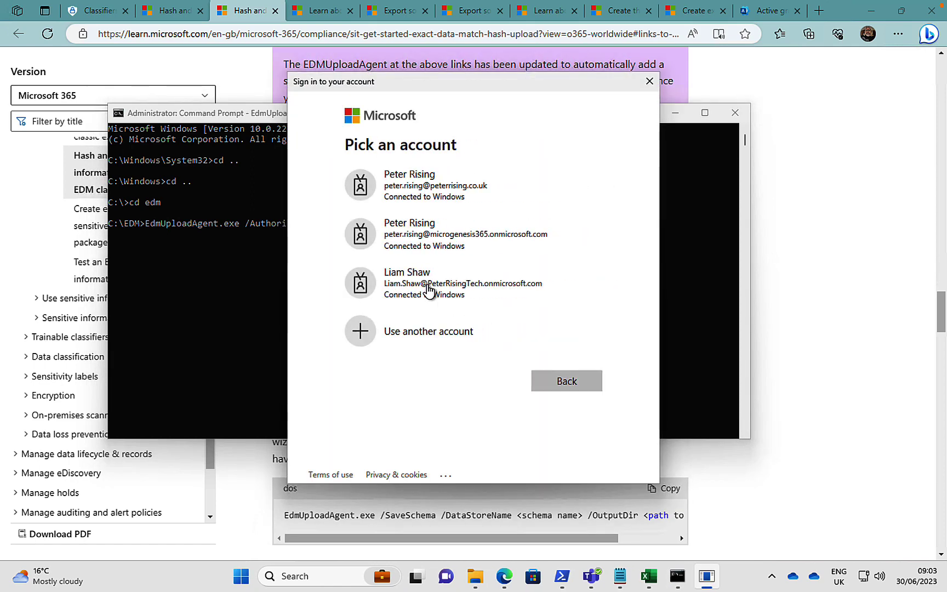
left_click(467, 242)
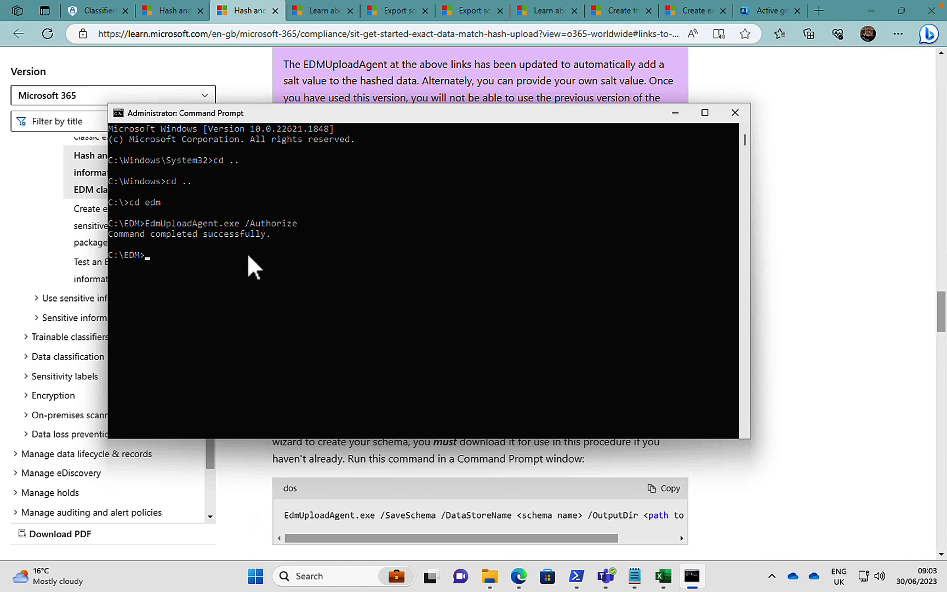
Step: Check the article's schema download instructions, and copy the schema name ushealthcareclassifierschema from the US Healthcare Classifier's details in Microsoft Purview
left_click(863, 340)
scroll(816, 363, "down", 2)
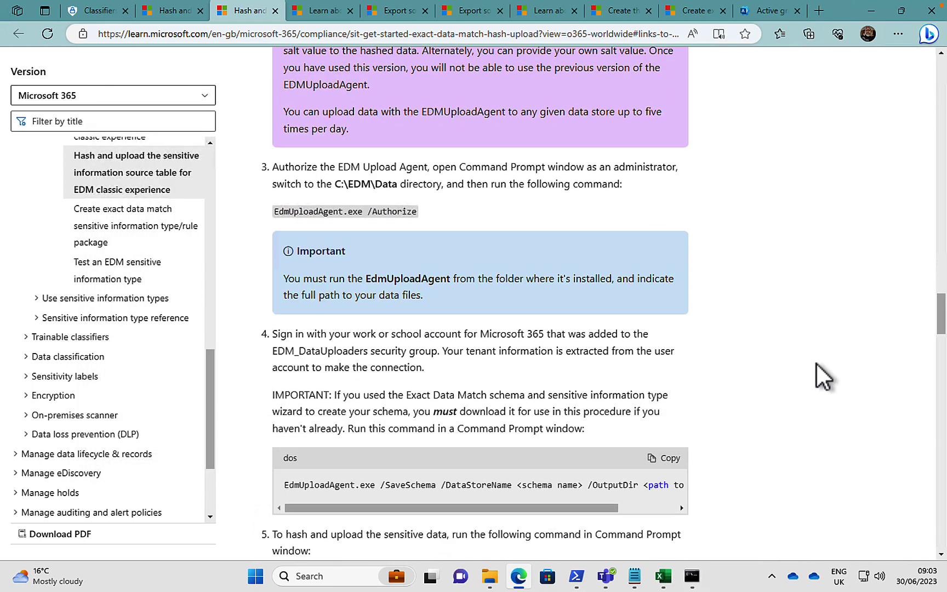
scroll(815, 363, "down", 1)
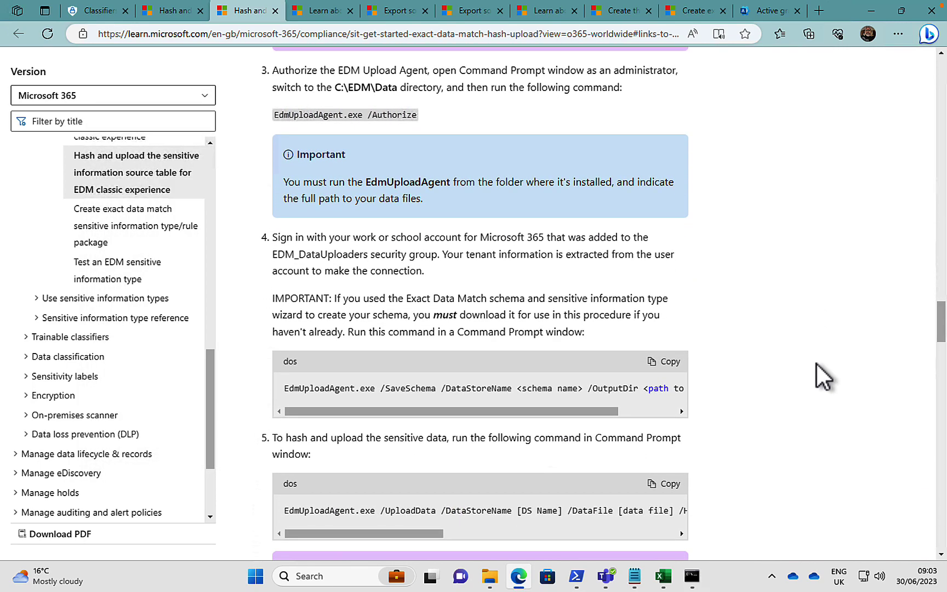
left_click(89, 14)
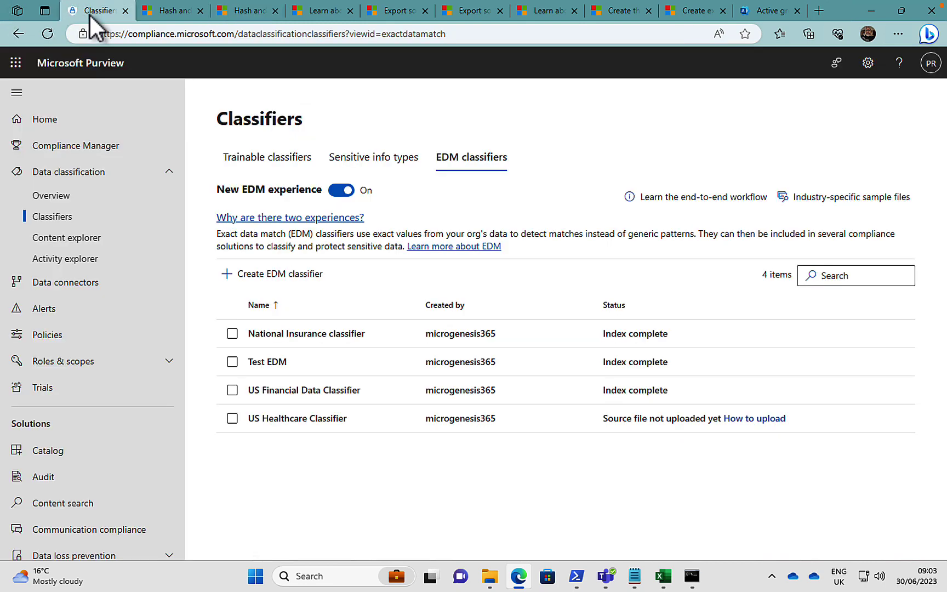
left_click(287, 421)
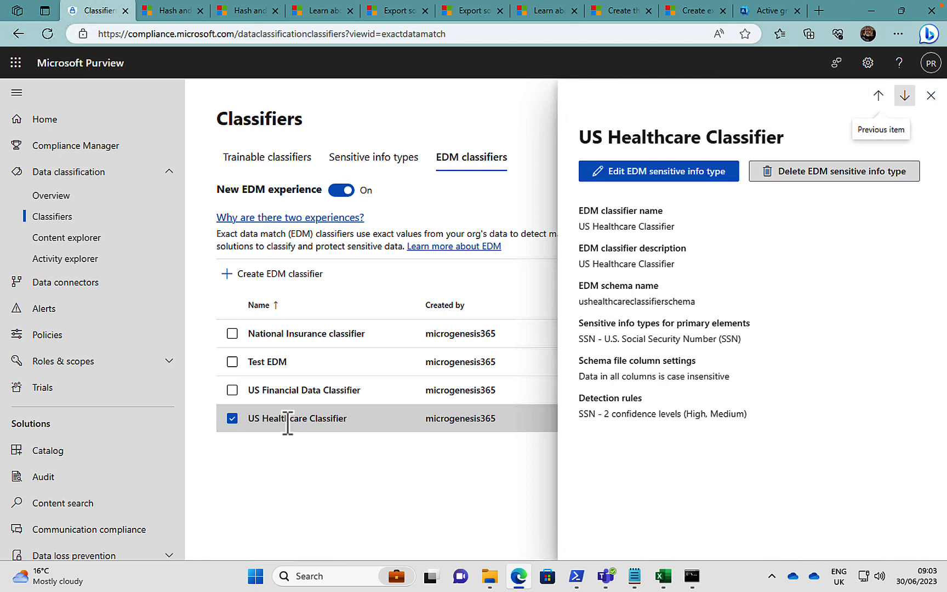
left_click_drag(695, 303, 578, 302)
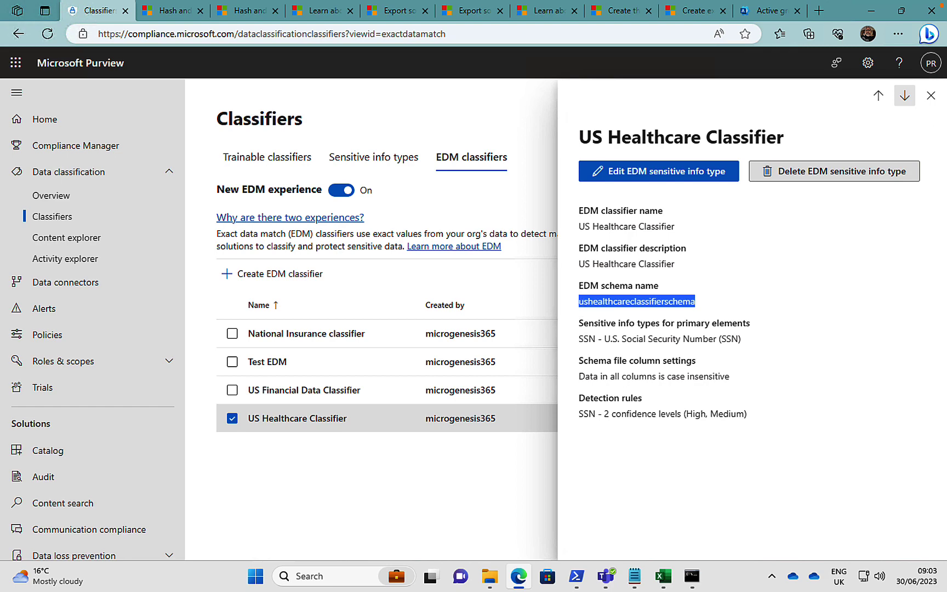
right_click(636, 305)
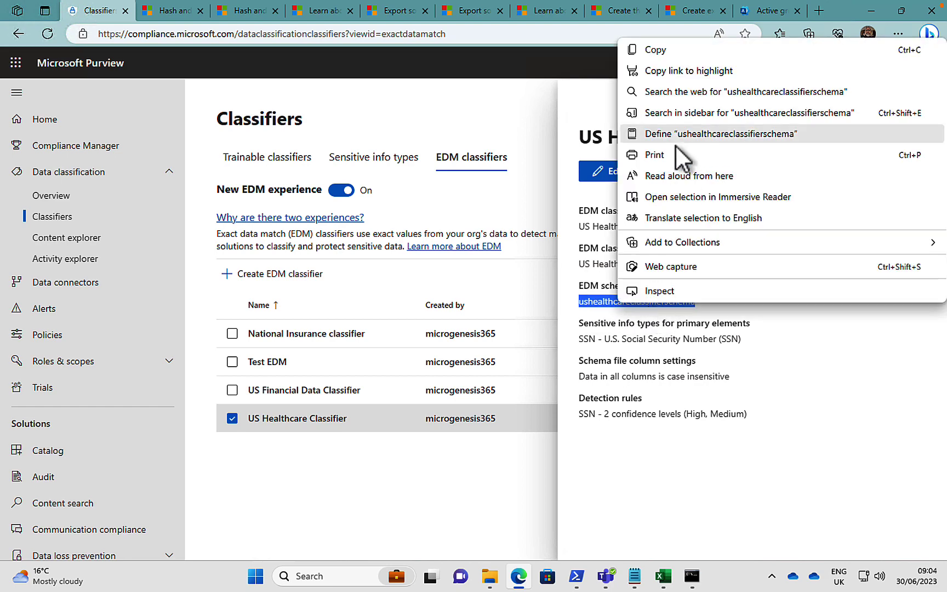
left_click(657, 51)
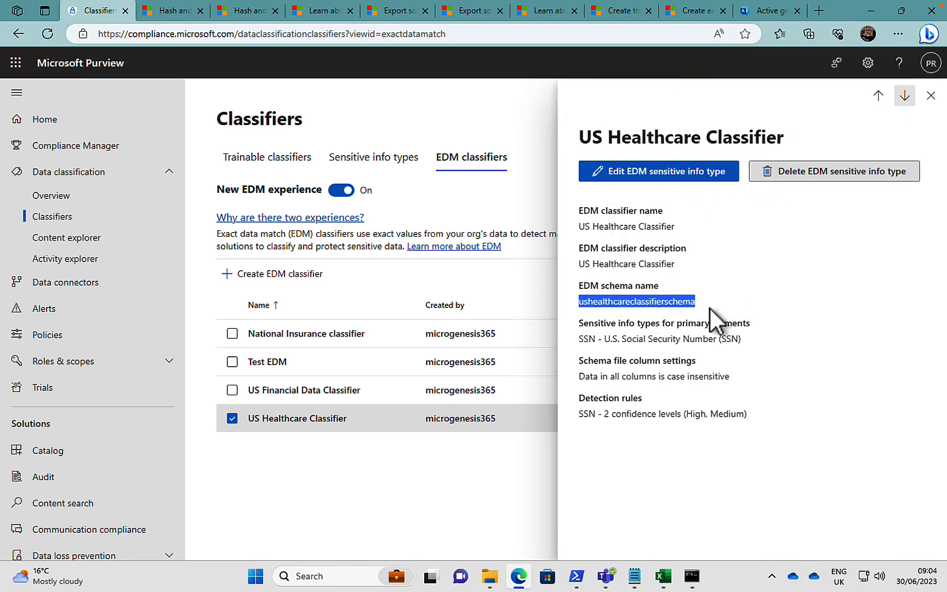
Step: In Notepad's EDM cmdlets.txt, set the SaveSchema example command's DataStoreName to ushealthcareclassifierschema and its OutputDir to C:\EDM
left_click(929, 99)
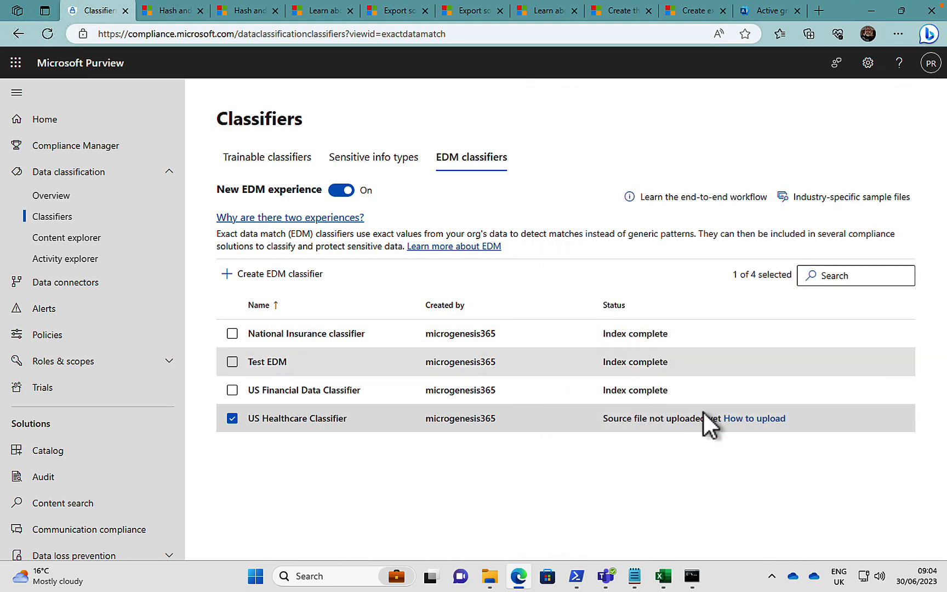
left_click(635, 577)
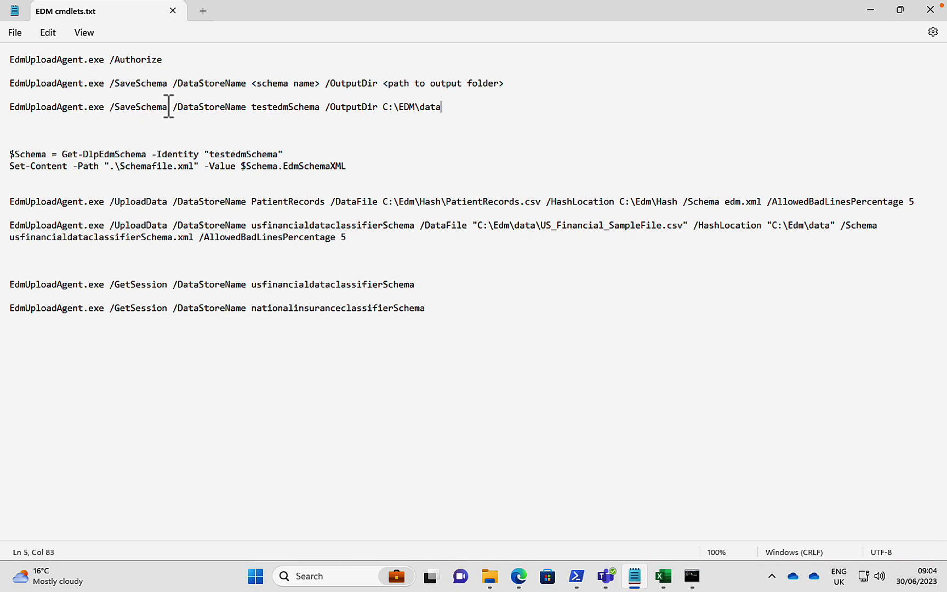
left_click_drag(320, 108, 251, 107)
key("ctrl+v")
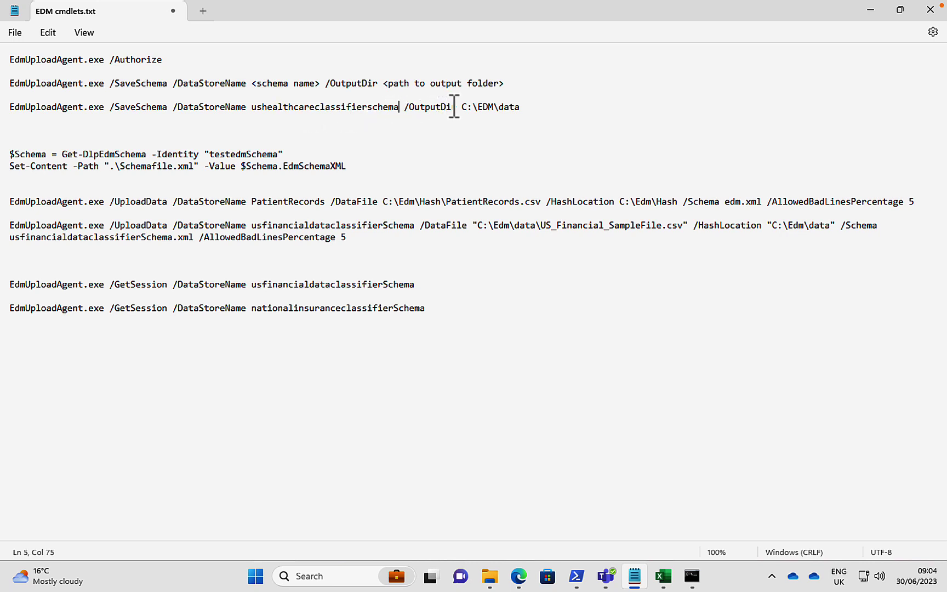
left_click(525, 108)
key("BackSpace")
key("BackSpace")
key("BackSpace")
key("BackSpace")
key("BackSpace")
Step: Run the edited SaveSchema command for ushealthcareclassifierschema in the administrator Command Prompt and return to Notepad
left_click_drag(496, 107, 2, 109)
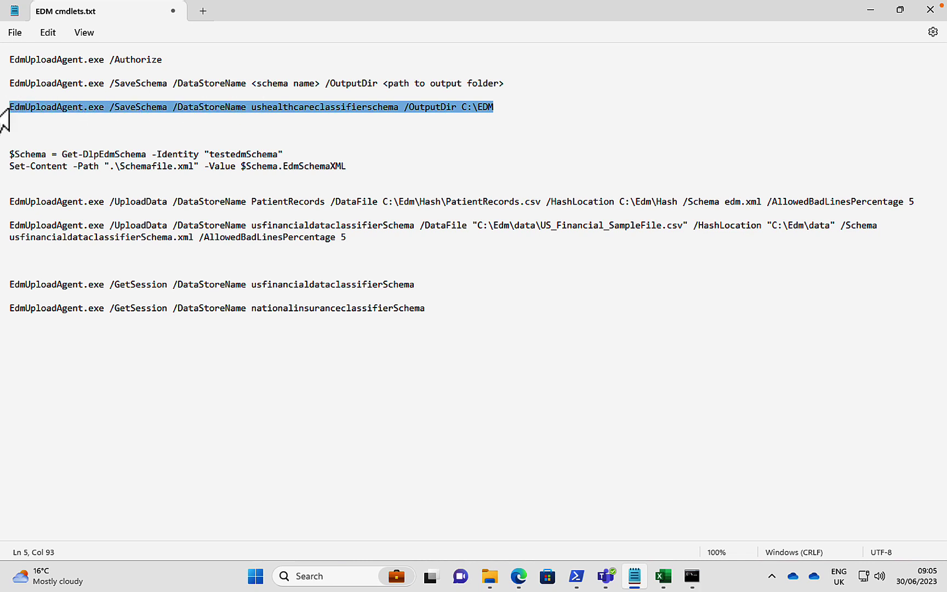
left_click(691, 577)
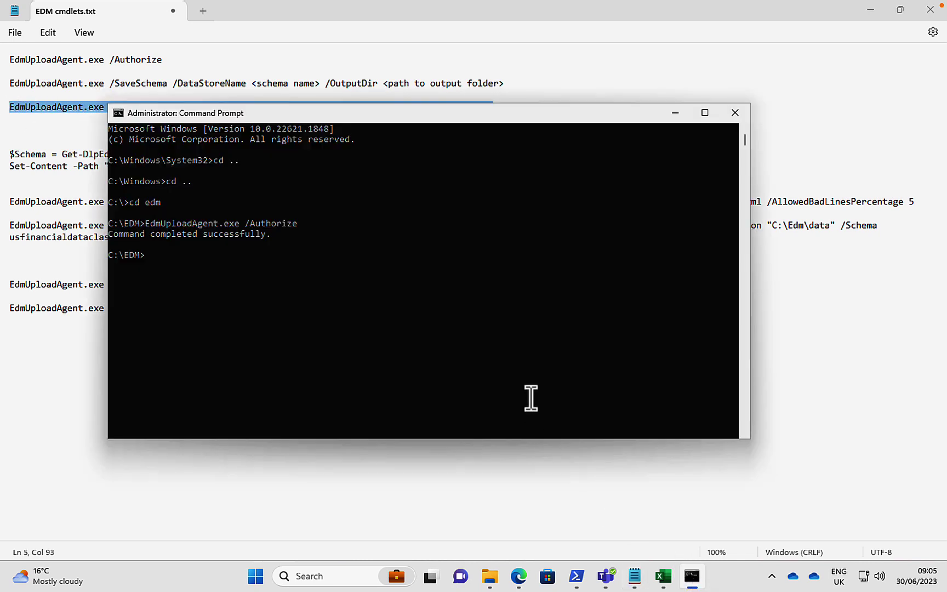
right_click(367, 309)
key("Return")
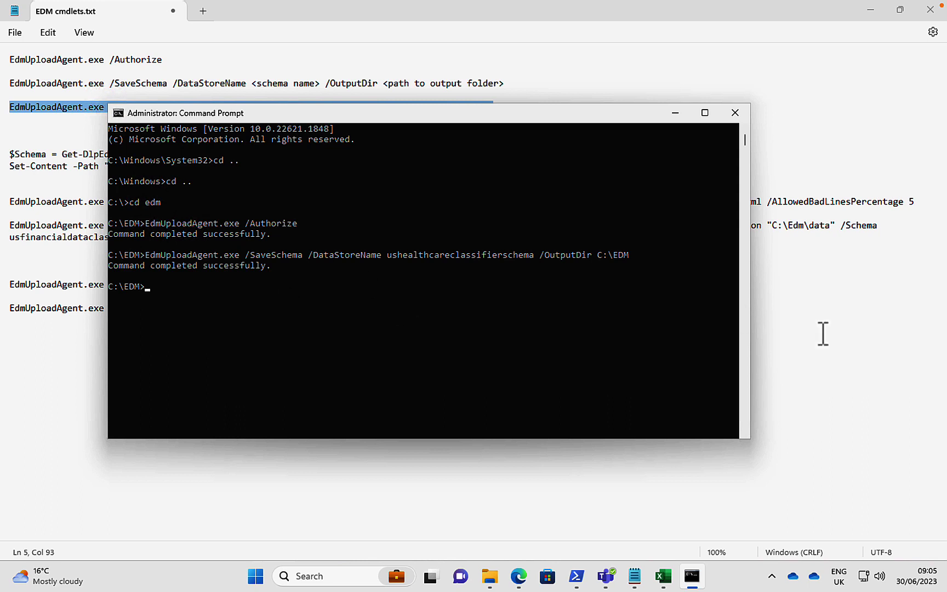
left_click(861, 355)
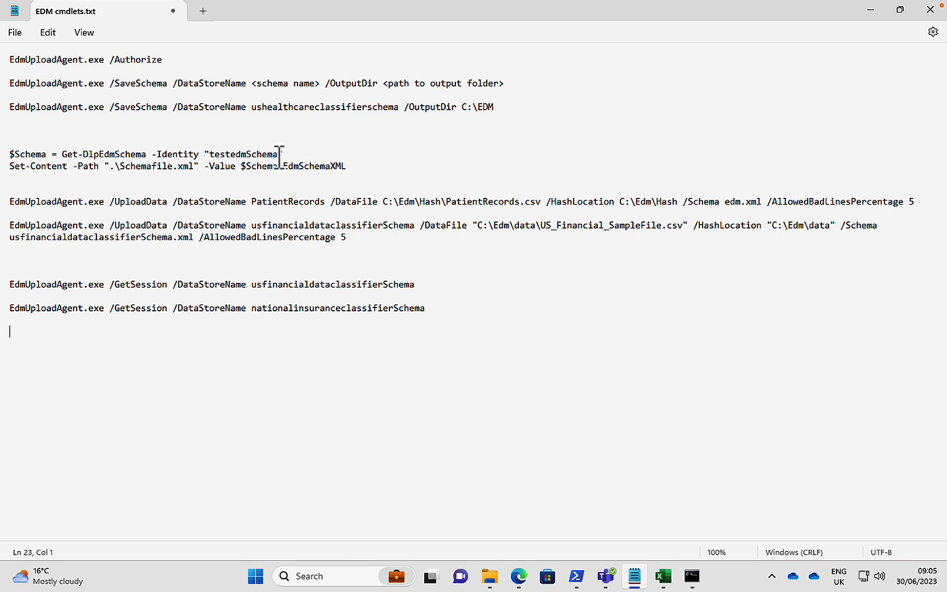
left_click_drag(280, 156, 209, 154)
right_click(235, 154)
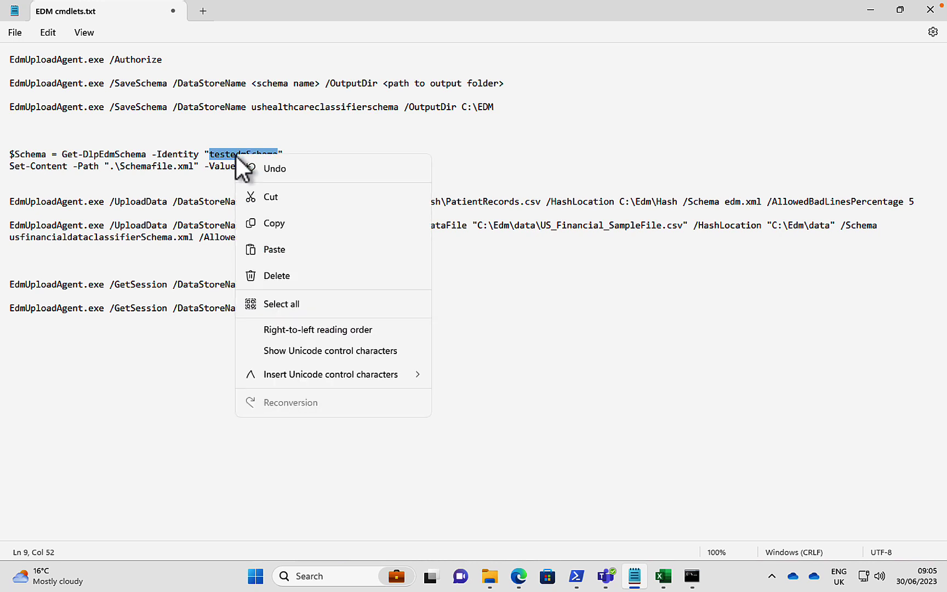
left_click(283, 247)
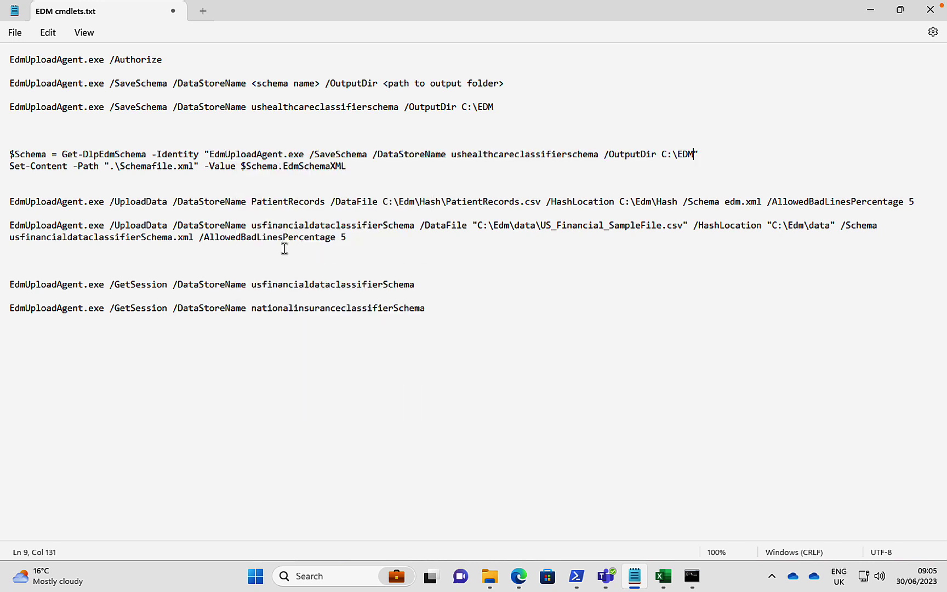
left_click(47, 33)
left_click(59, 59)
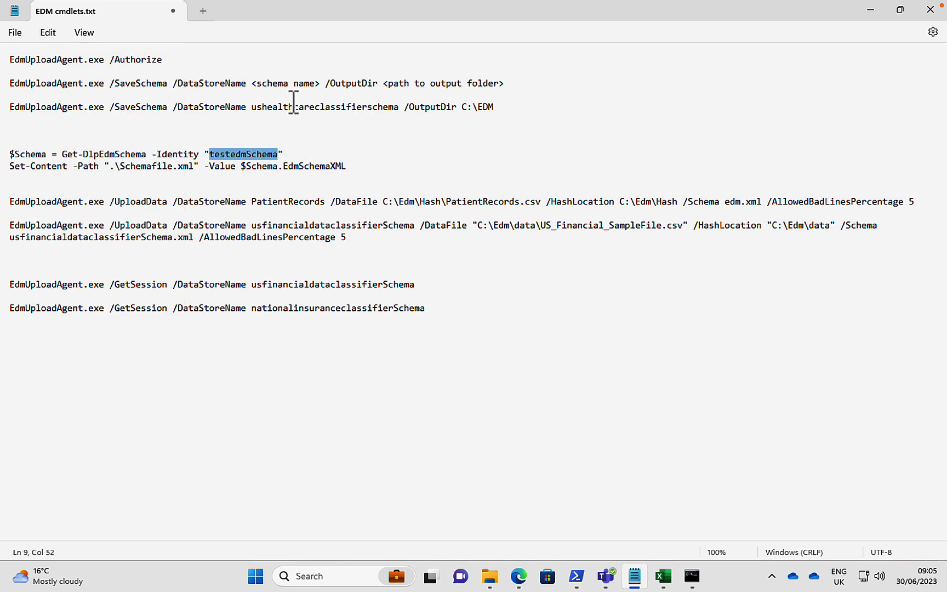
Step: Replace testedmSchema in the Get-DlpEdmSchema command with ushealthcareclassifierschema, copied from the SaveSchema command
left_click_drag(399, 108, 253, 109)
right_click(280, 106)
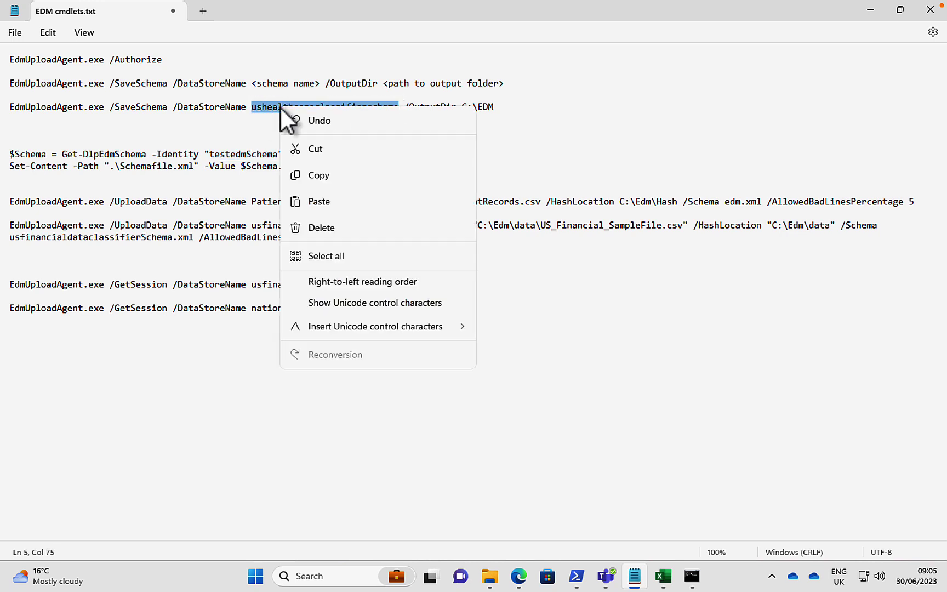
left_click(319, 176)
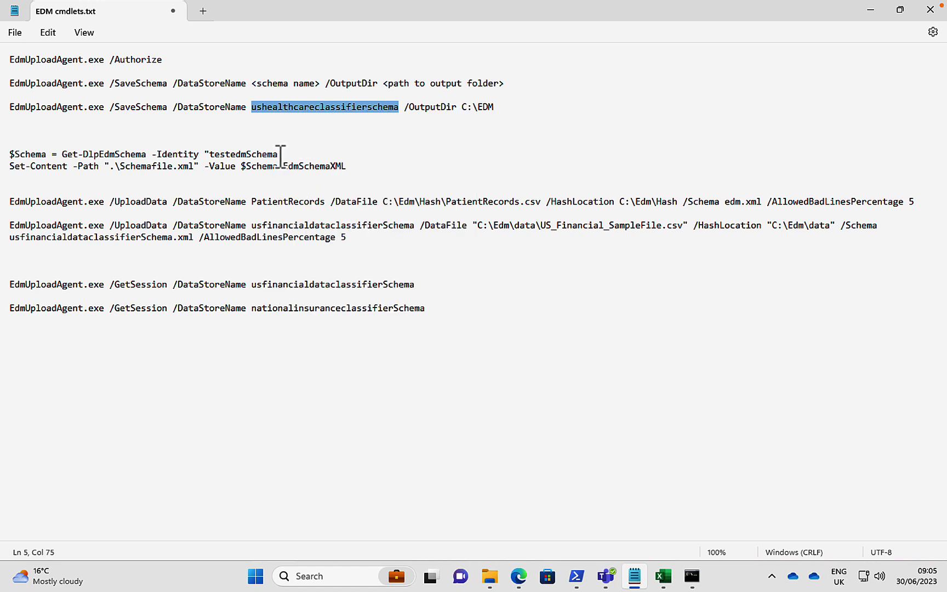
left_click_drag(280, 154, 211, 156)
right_click(223, 154)
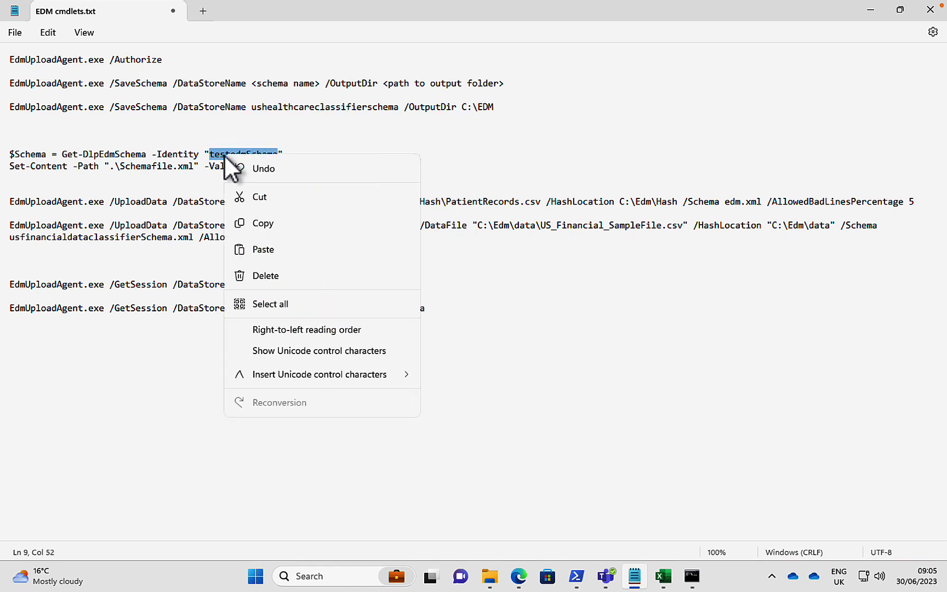
left_click(276, 247)
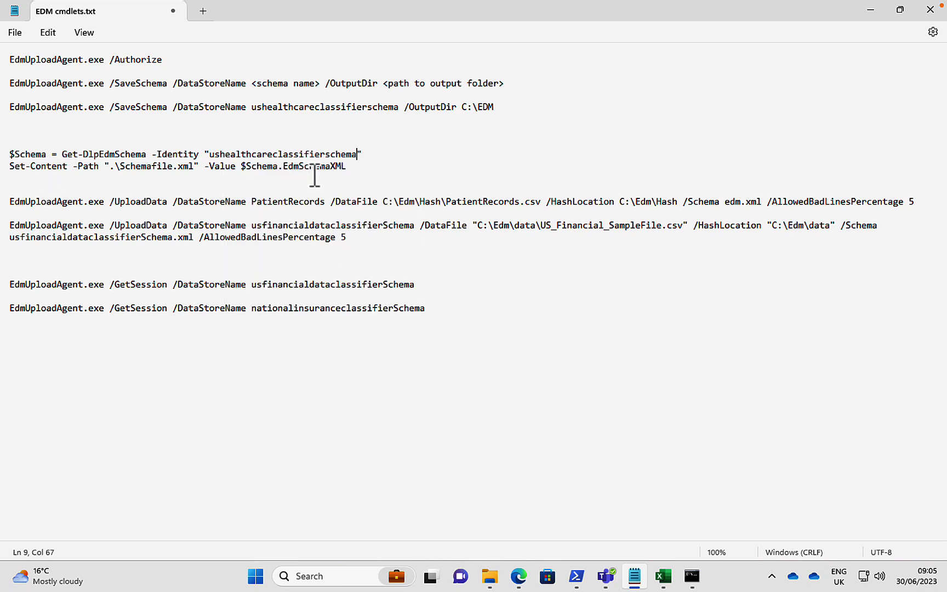
Step: Run the Get-DlpEdmSchema and Set-Content lines from Notepad in PowerShell to export the schema to .\Schemafile.xml in C:\edm
left_click_drag(349, 166, 5, 154)
right_click(38, 157)
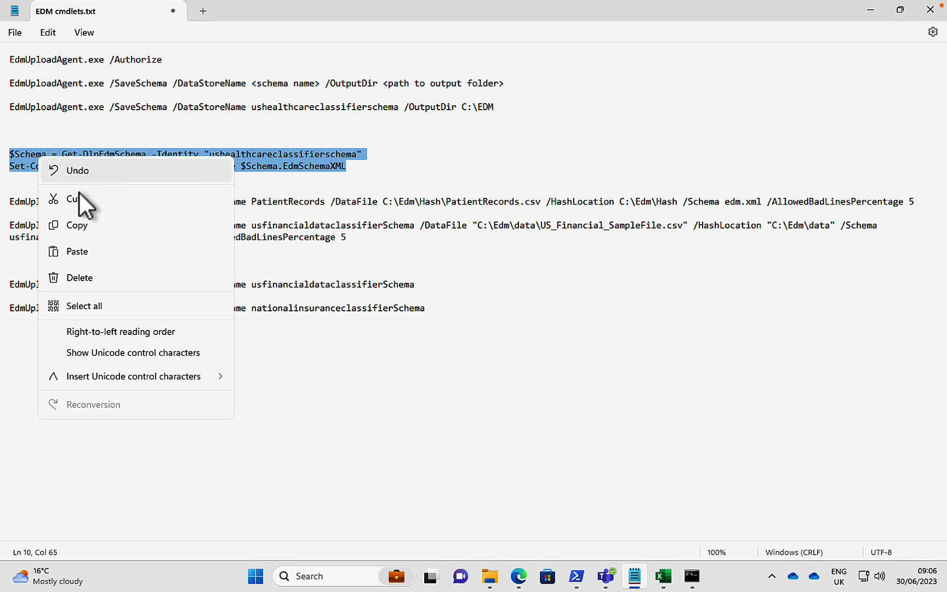
left_click(86, 223)
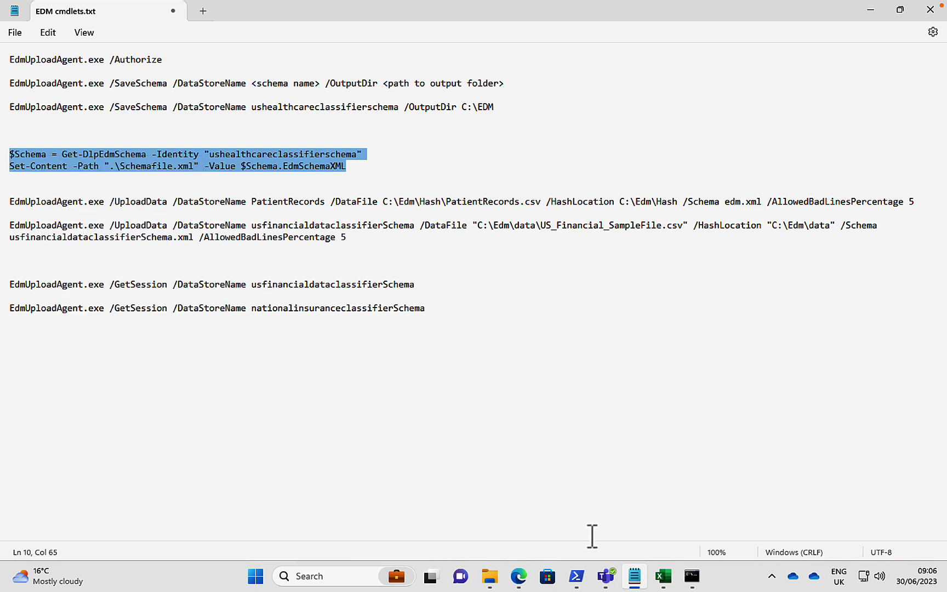
left_click(576, 579)
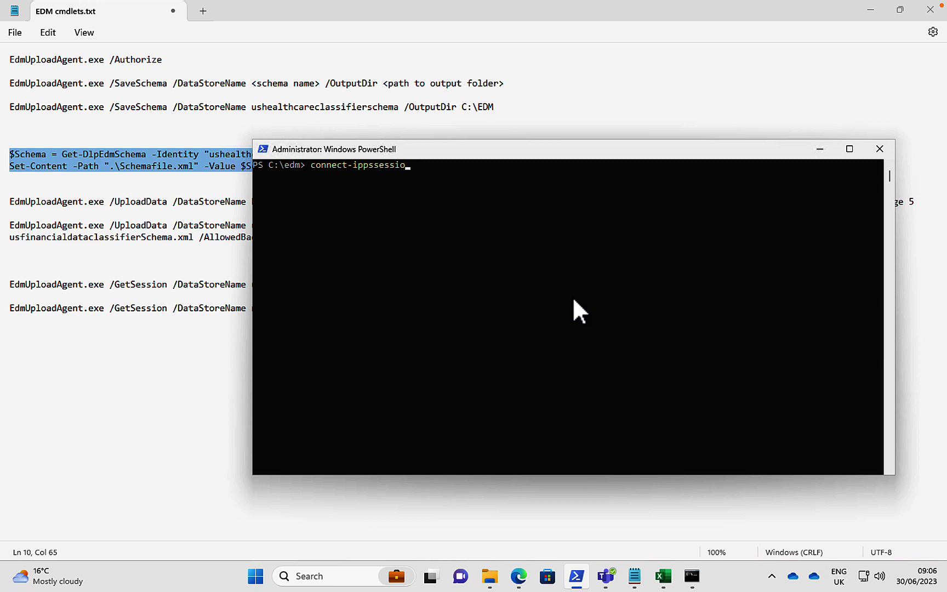
key("BackSpace")
key("BackSpace")
key("BackSpace")
key("BackSpace")
key("BackSpace")
key("BackSpace")
key("BackSpace")
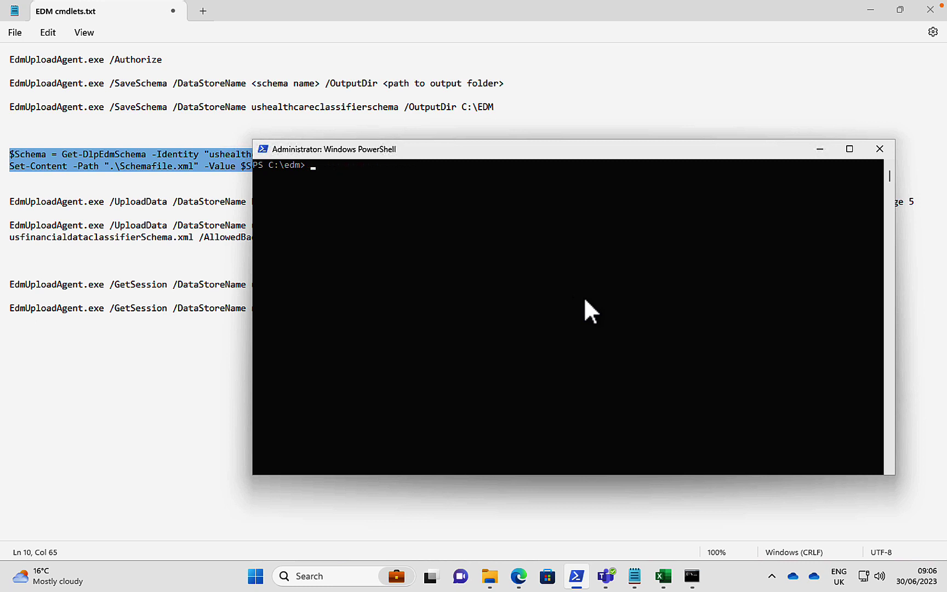
right_click(365, 177)
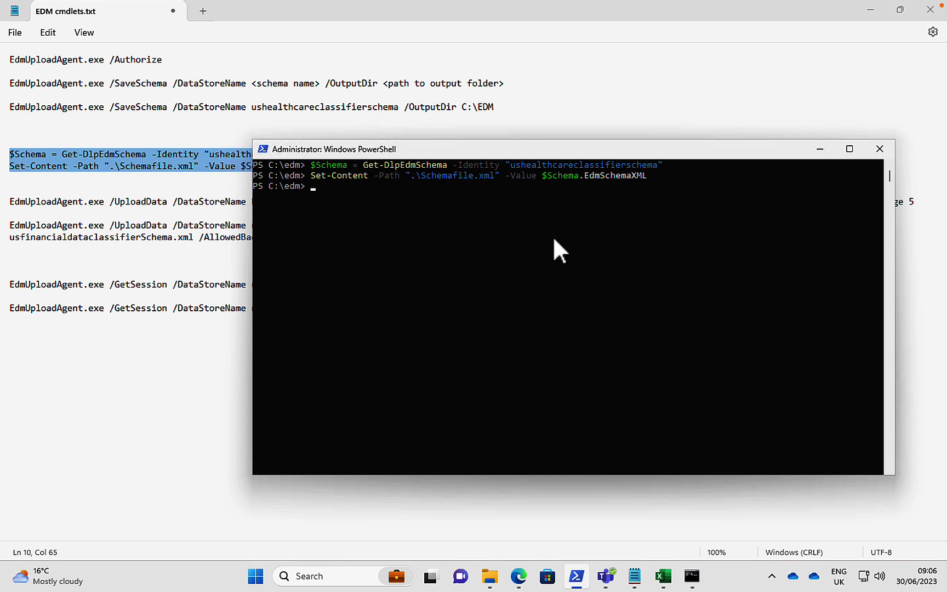
left_click(819, 149)
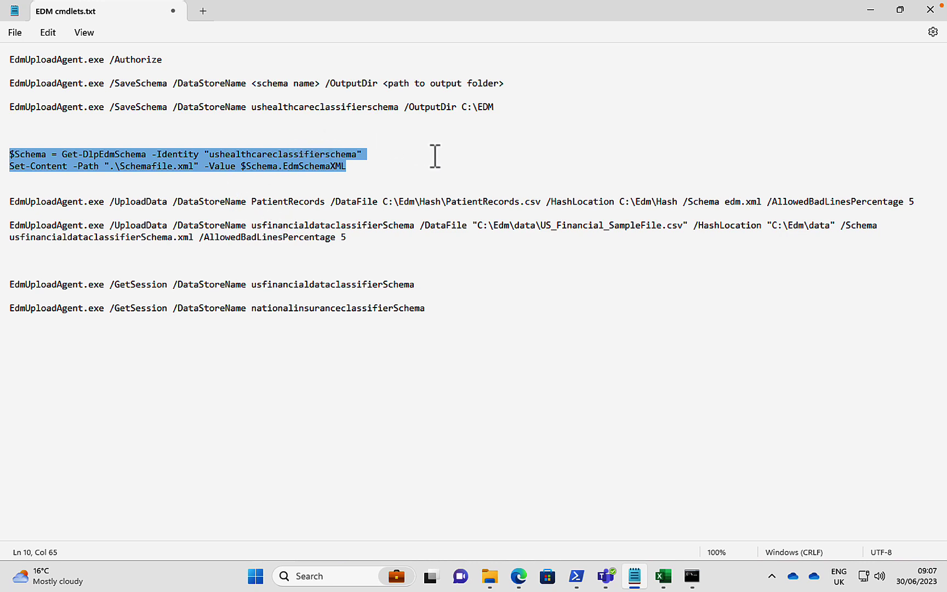
Step: In Notepad, set the second UploadData command's DataStoreName to ushealthcareclassifierschema, copied from the Get-DlpEdmSchema line
left_click(362, 155)
left_click_drag(357, 155, 216, 154)
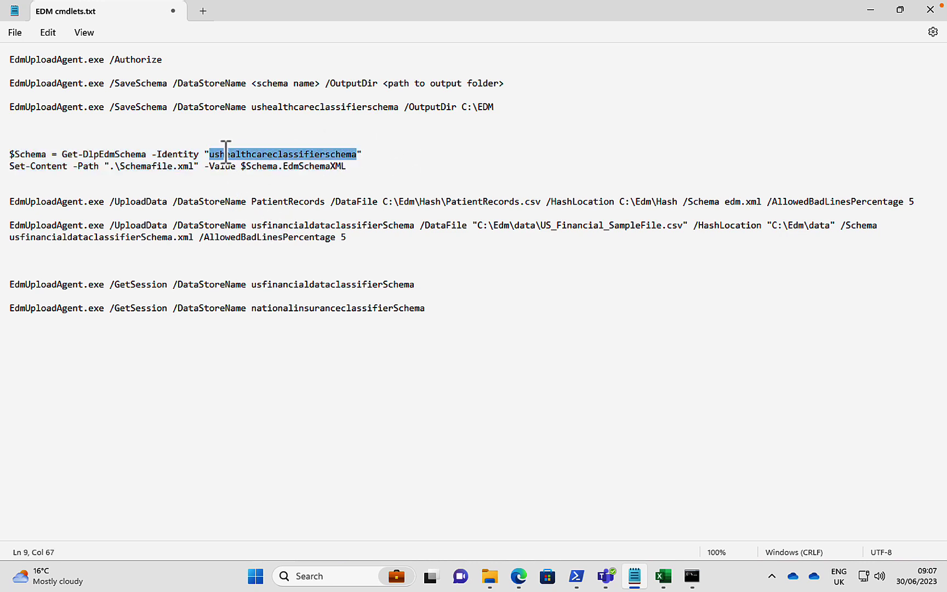
right_click(234, 152)
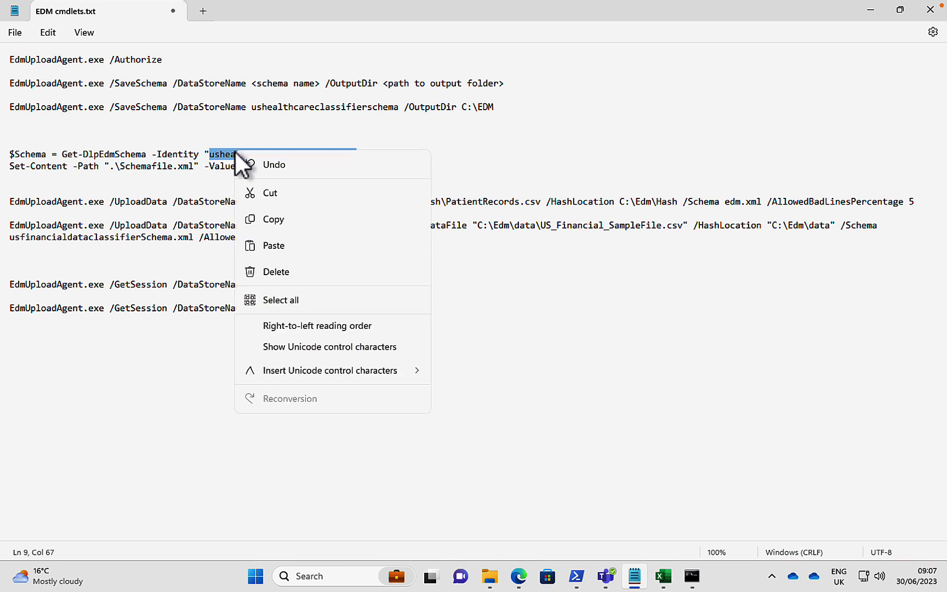
left_click(282, 219)
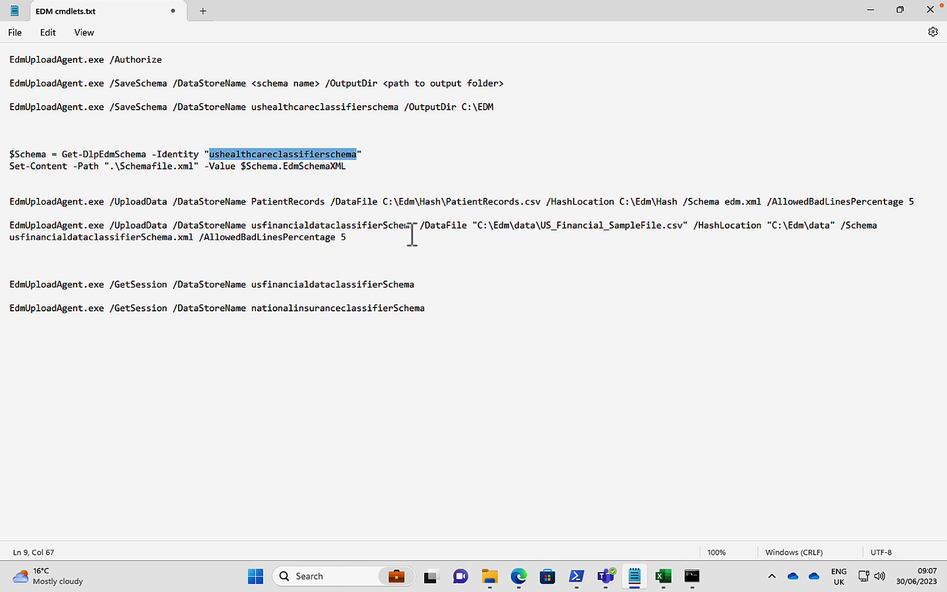
left_click_drag(416, 228, 253, 229)
key("ctrl+v")
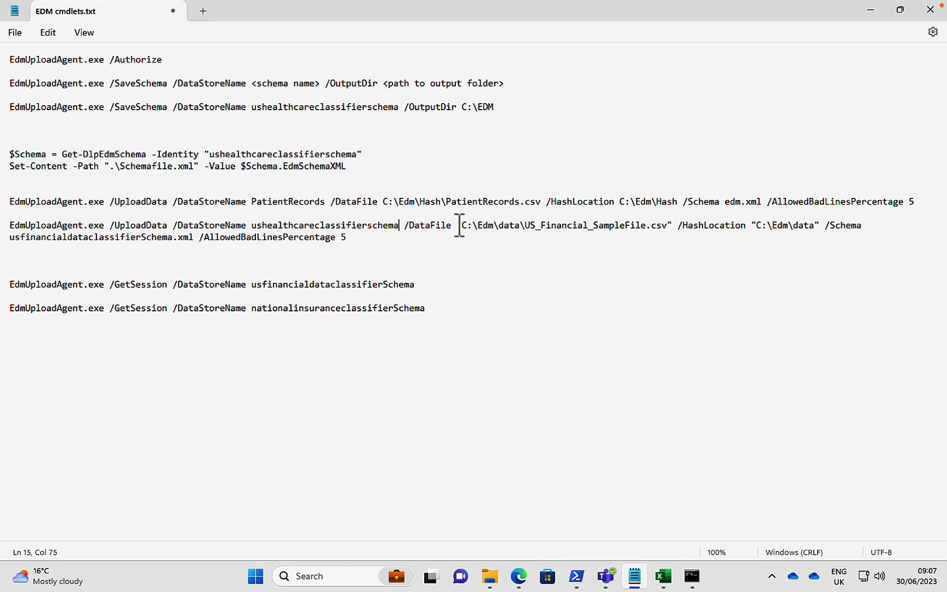
Step: Remove the data subfolder from the second UploadData command's DataFile path so it points directly to C:\Edm
left_click(520, 230)
key("BackSpace")
key("BackSpace")
key("BackSpace")
key("BackSpace")
key("BackSpace")
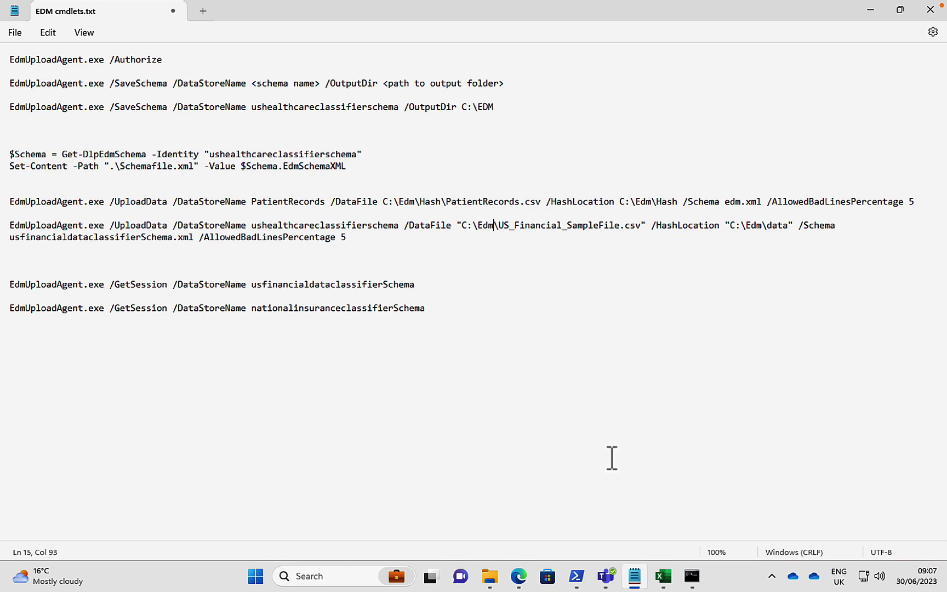
Step: Check the healthcare CSV's file name in Excel, and change the file name in Notepad's DataFile path to US_Healthcare_SampleFile.csv
left_click(663, 576)
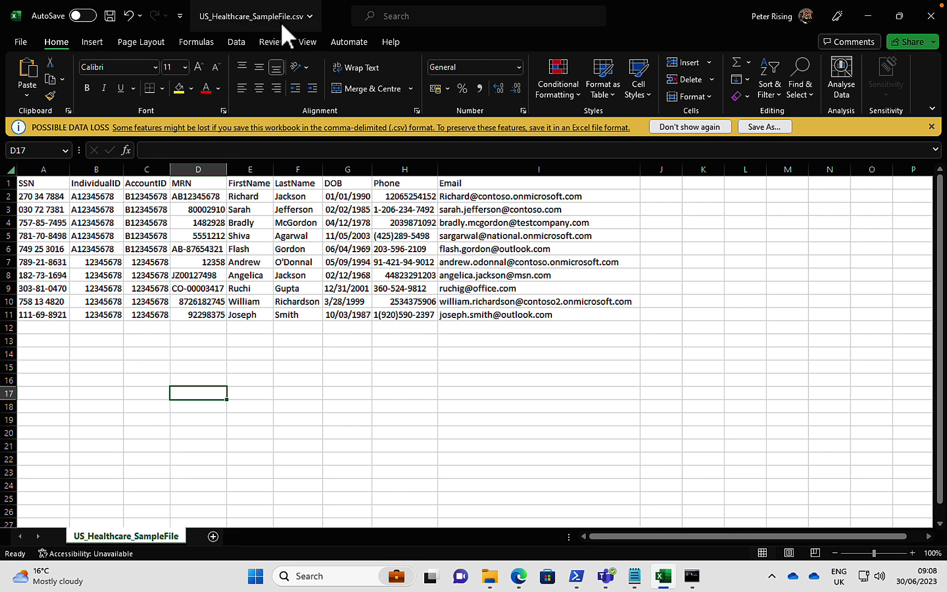
left_click(635, 576)
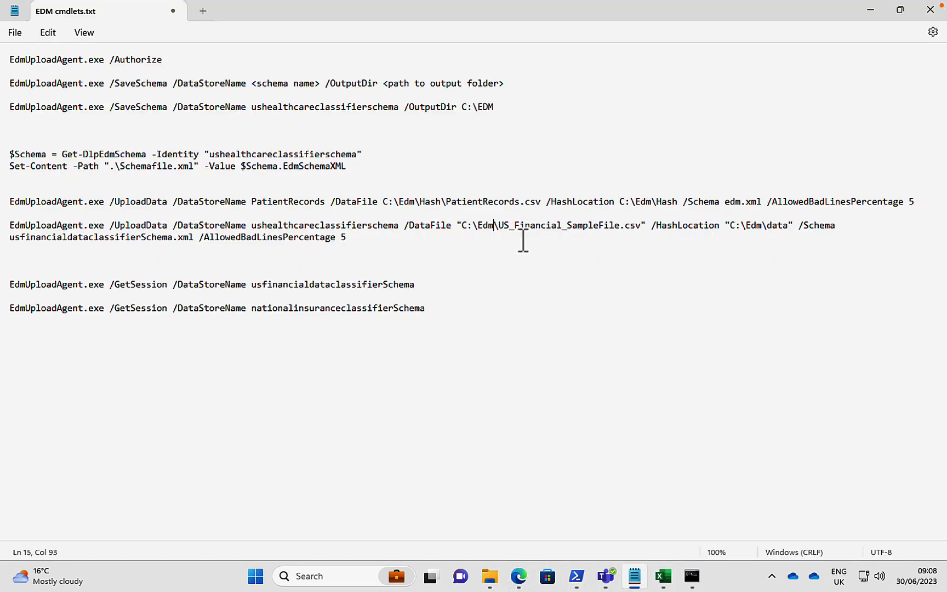
left_click(557, 227)
key("BackSpace")
key("BackSpace")
key("BackSpace")
key("BackSpace")
key("BackSpace")
key("BackSpace")
key("BackSpace")
key("BackSpace")
key("BackSpace")
type("Healthcare")
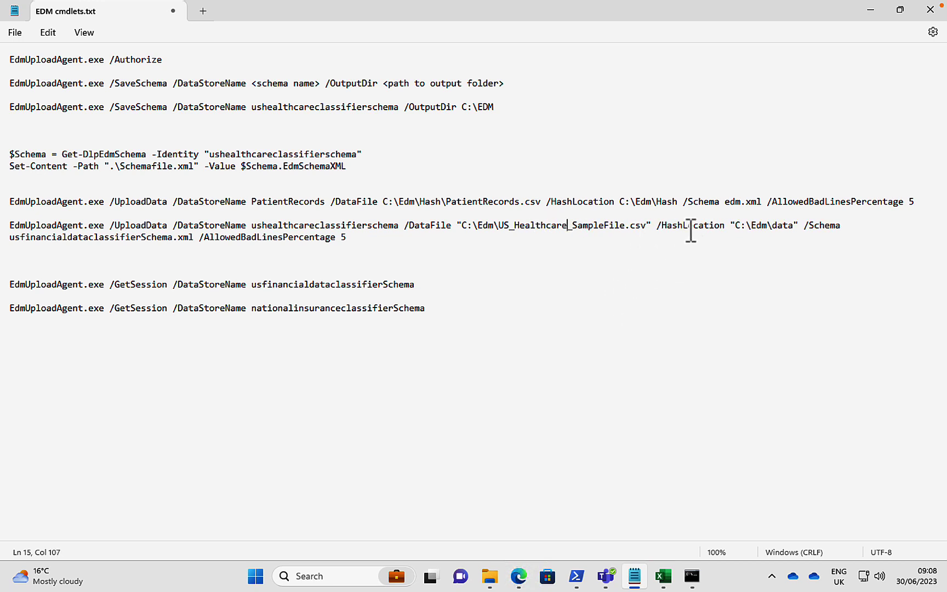
Step: Set the second UploadData command's HashLocation to C:\Edm
left_click(793, 226)
key("BackSpace")
key("BackSpace")
key("BackSpace")
key("BackSpace")
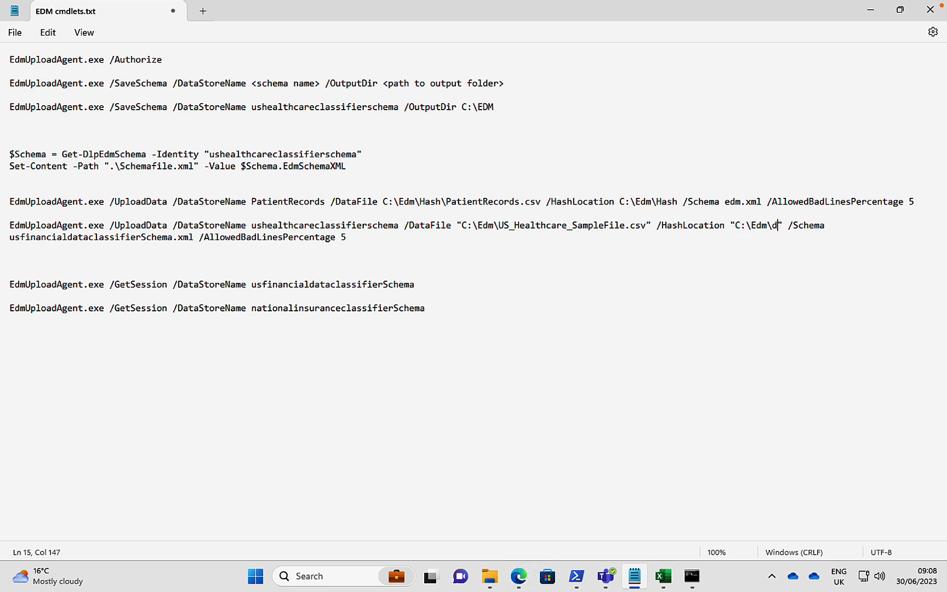
key("BackSpace")
Step: Check the schema XML file names in the C:\EDM folder in File Explorer
left_click(490, 579)
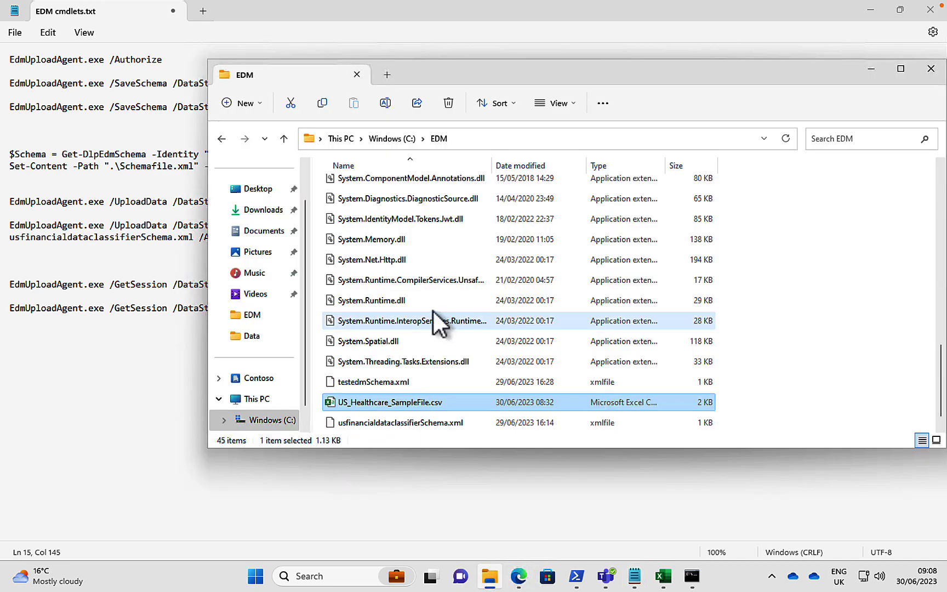
left_click(384, 419)
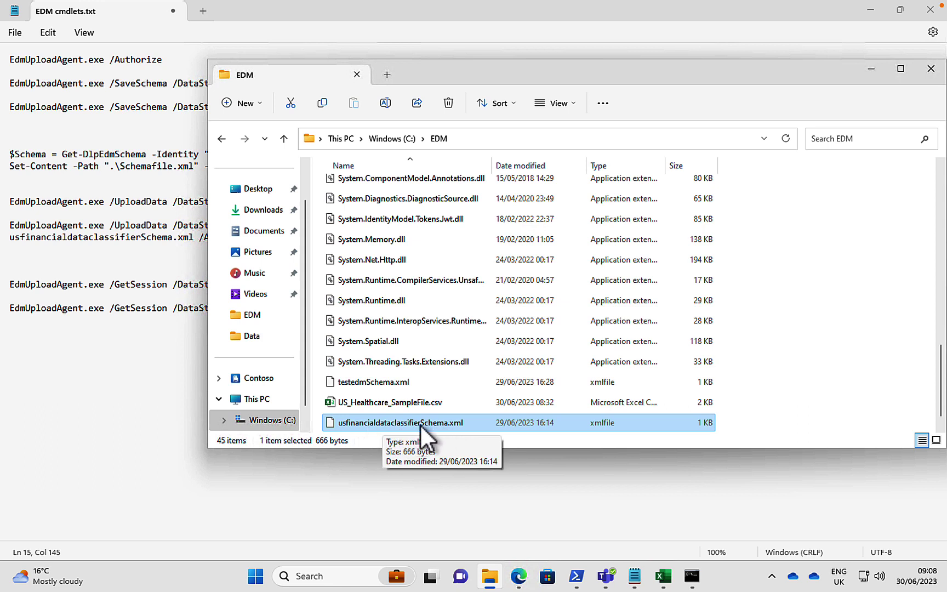
left_click(869, 70)
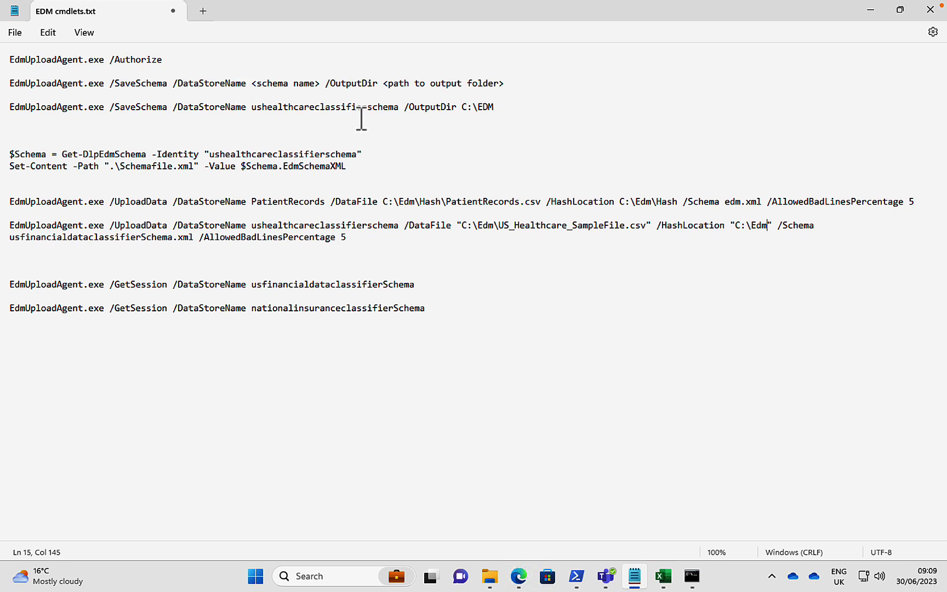
Step: Replace the schema file name in the second UploadData command with ushealthcareclassifierschema, keeping the .xml extension
left_click_drag(395, 107, 267, 107)
left_click(399, 109, "shift")
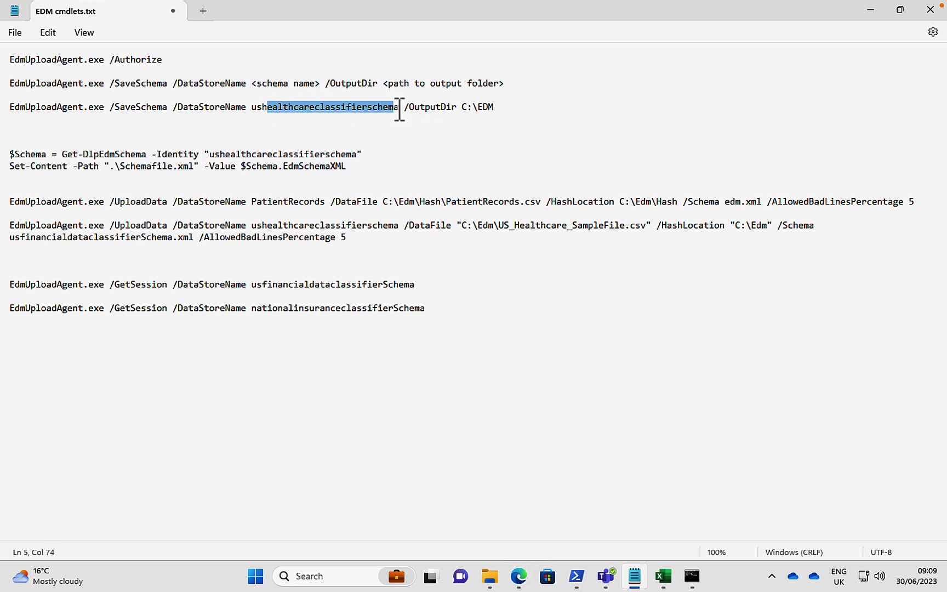
left_click_drag(393, 108, 319, 108)
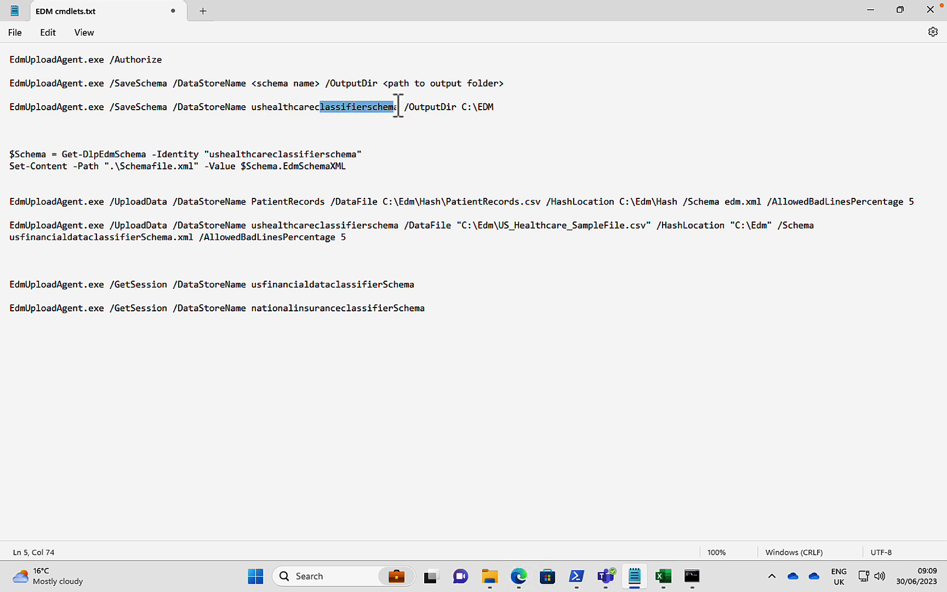
left_click_drag(399, 107, 251, 108)
right_click(262, 110)
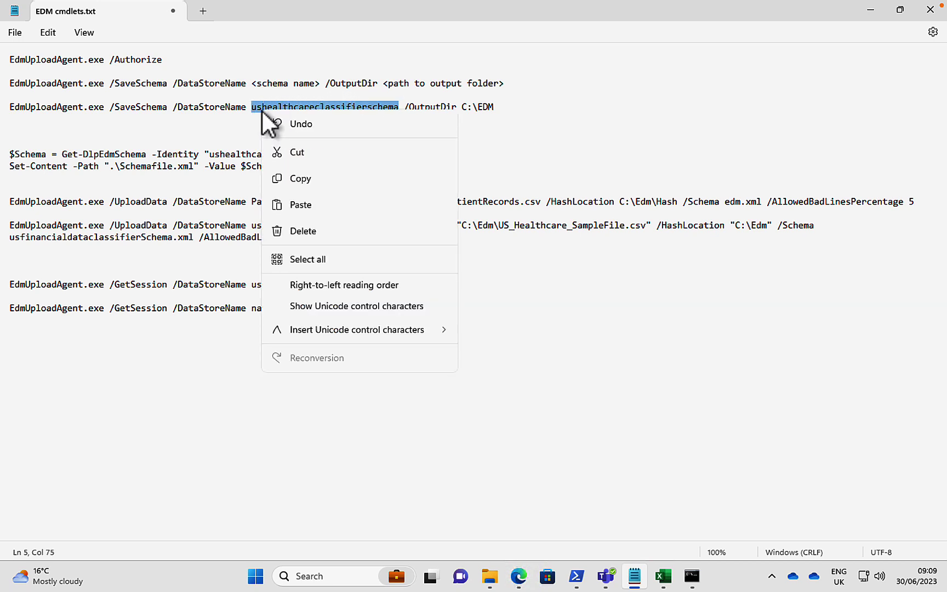
left_click(301, 177)
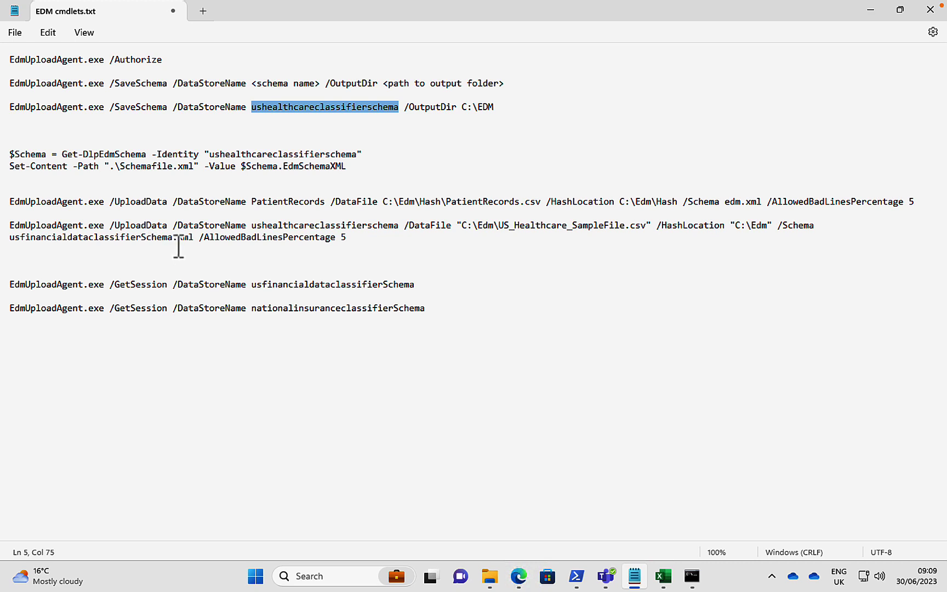
left_click_drag(170, 239, 4, 241)
key("ctrl+v")
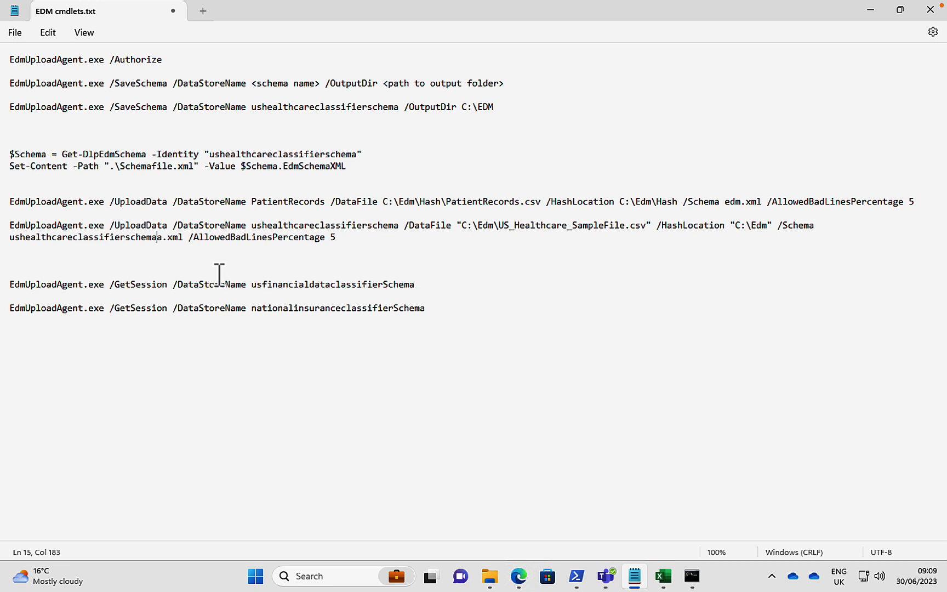
key("BackSpace")
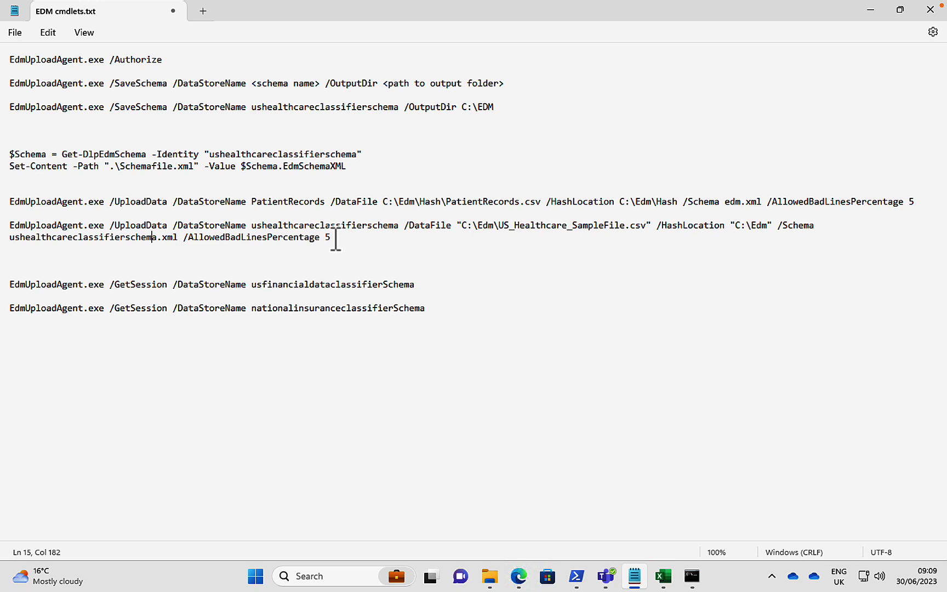
Step: Copy the full UploadData command for ushealthcareclassifierschema and try to run it in Command Prompt from C:\EDM
left_click_drag(333, 239, 12, 226)
right_click(36, 224)
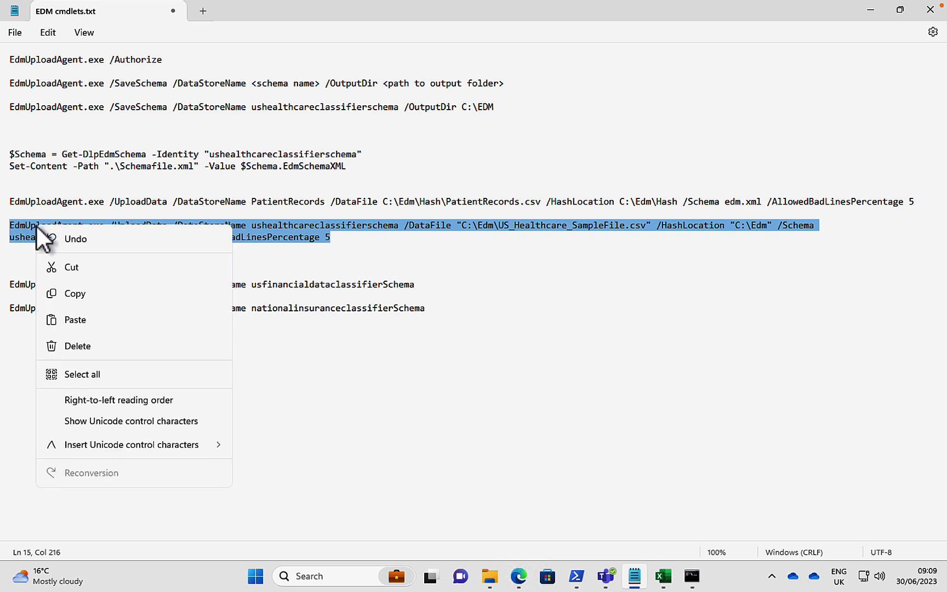
left_click(87, 292)
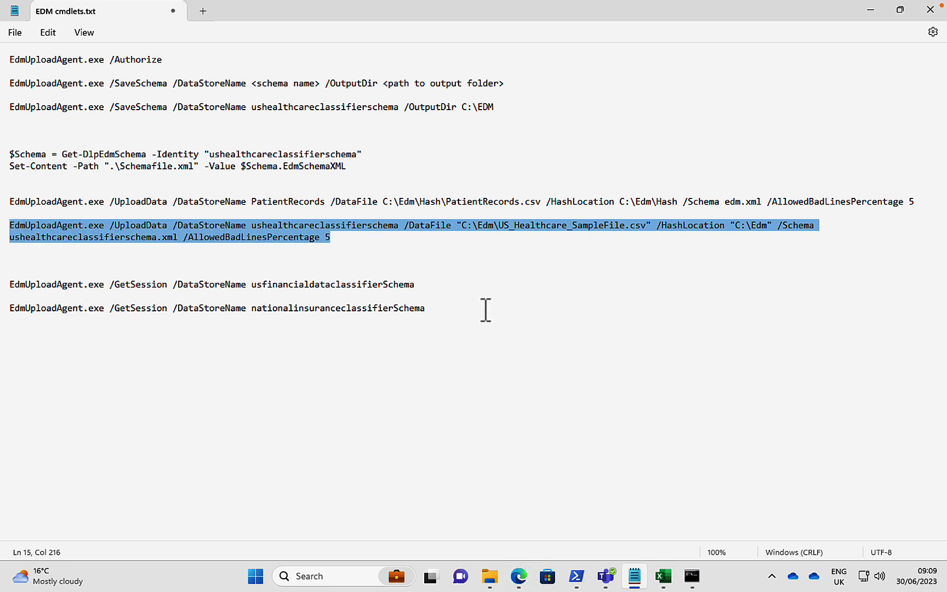
left_click(693, 572)
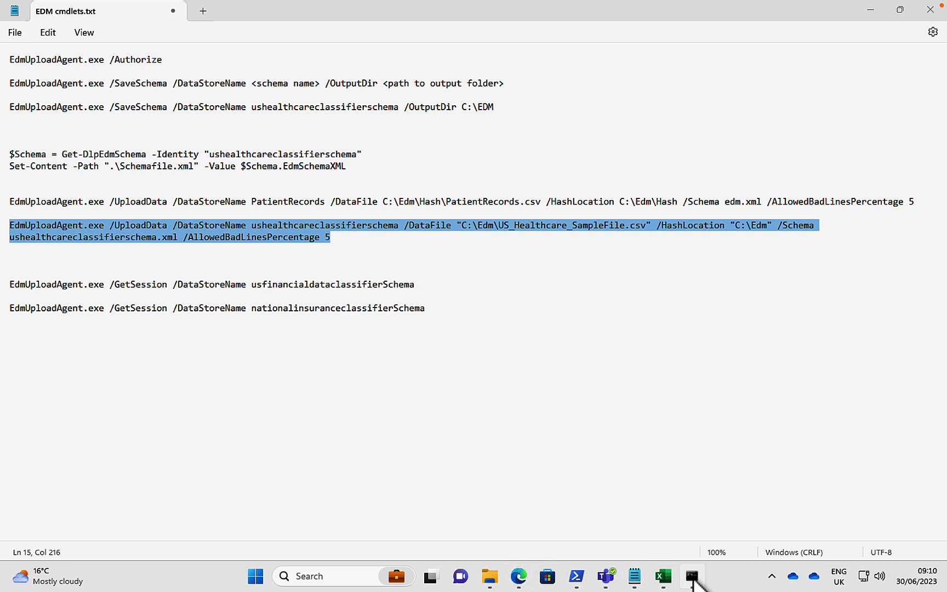
right_click(234, 299)
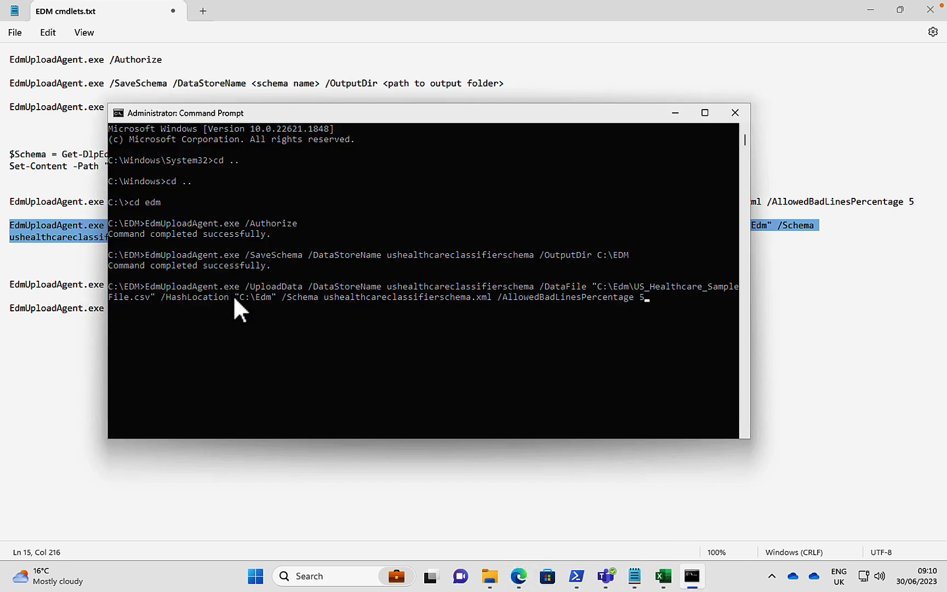
key("Return")
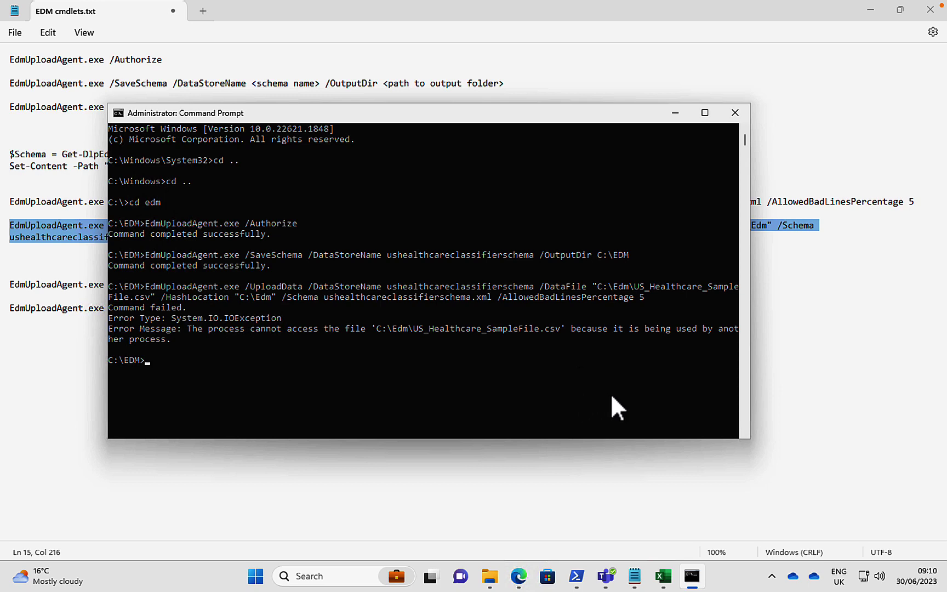
Step: Close US_Healthcare_SampleFile.csv in Excel without saving, and rerun the UploadData command in Command Prompt
left_click(663, 576)
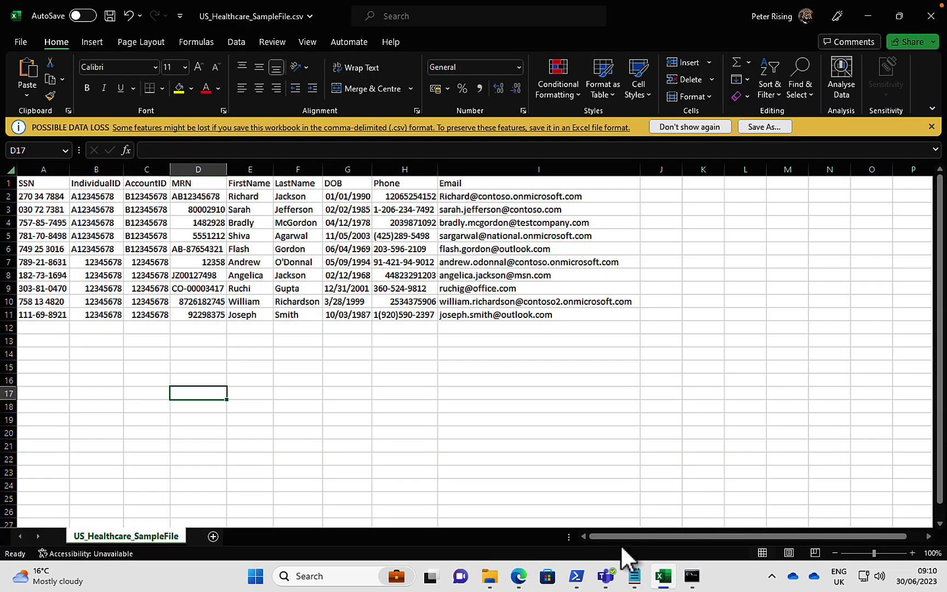
left_click(932, 17)
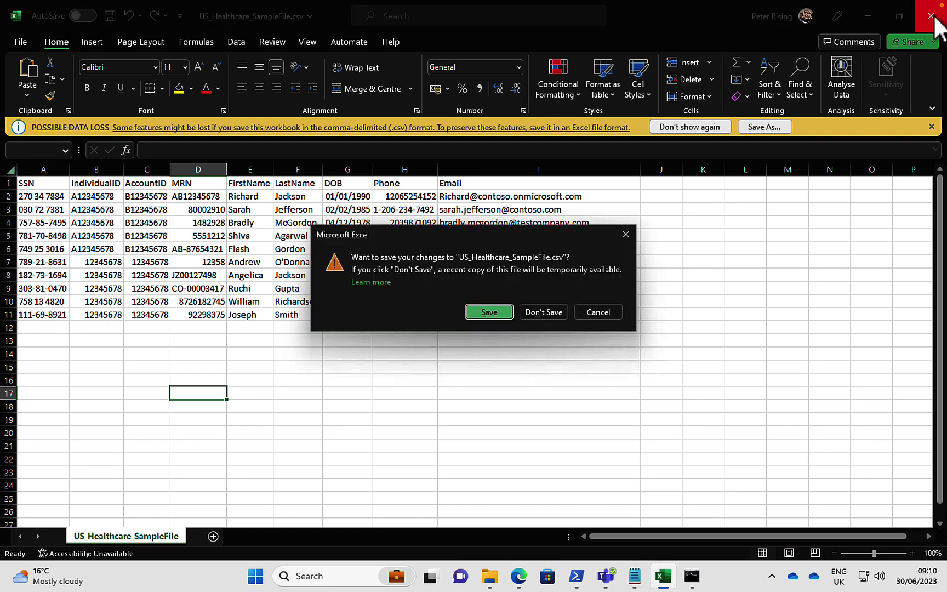
left_click(552, 308)
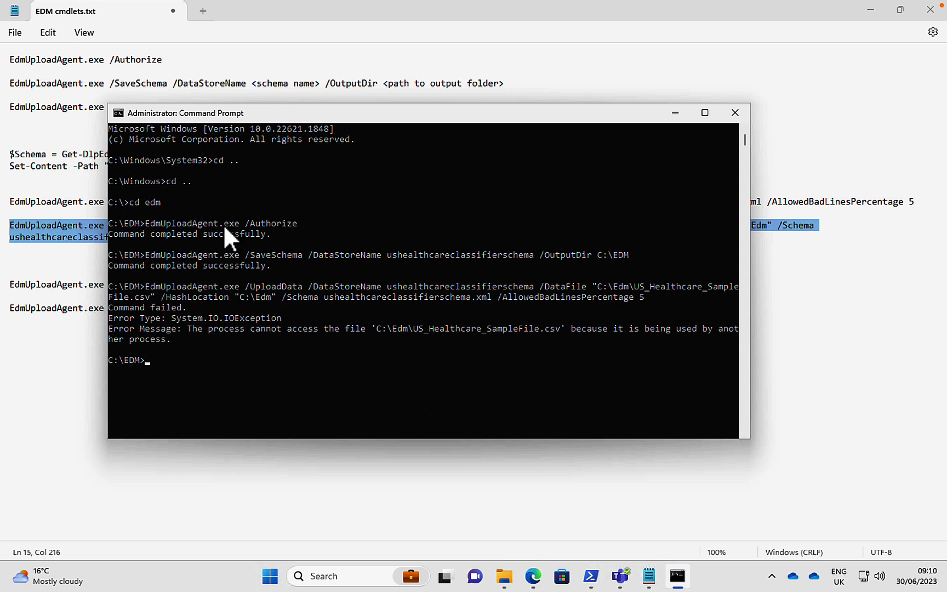
key("Up")
key("Return")
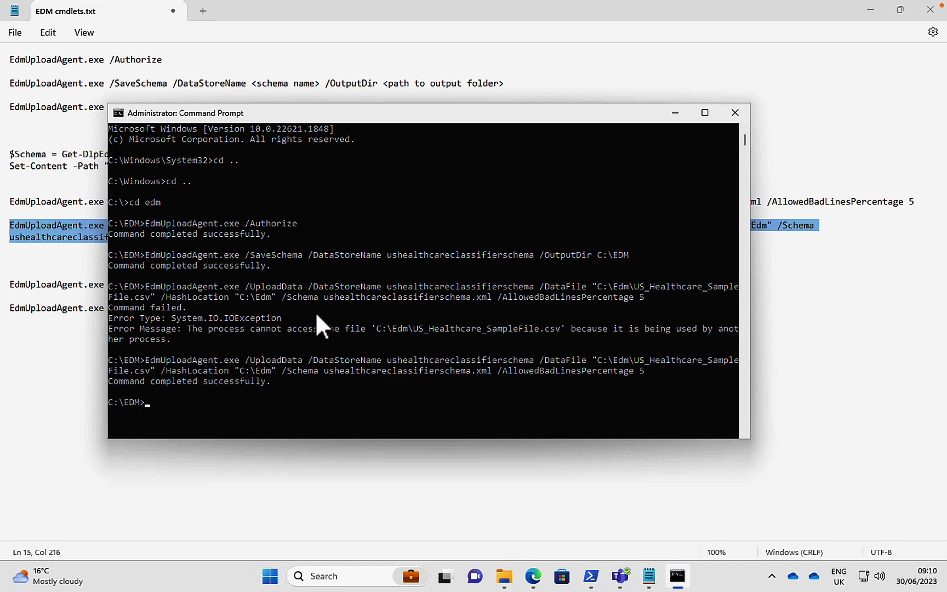
Step: In Notepad, replace the first GetSession command's DataStoreName with ushealthcareclassifierschema
left_click(27, 378)
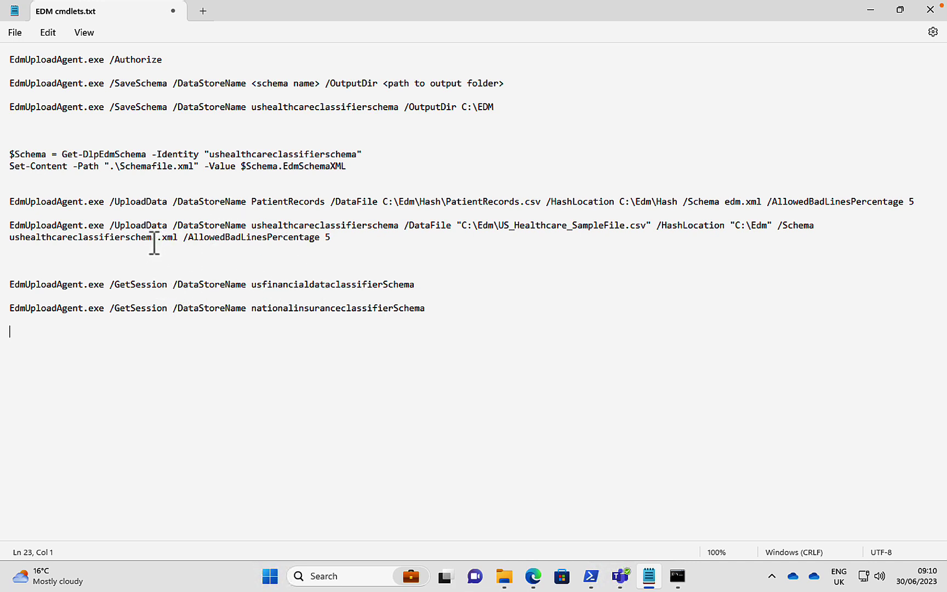
left_click_drag(158, 238, 7, 241)
right_click(29, 232)
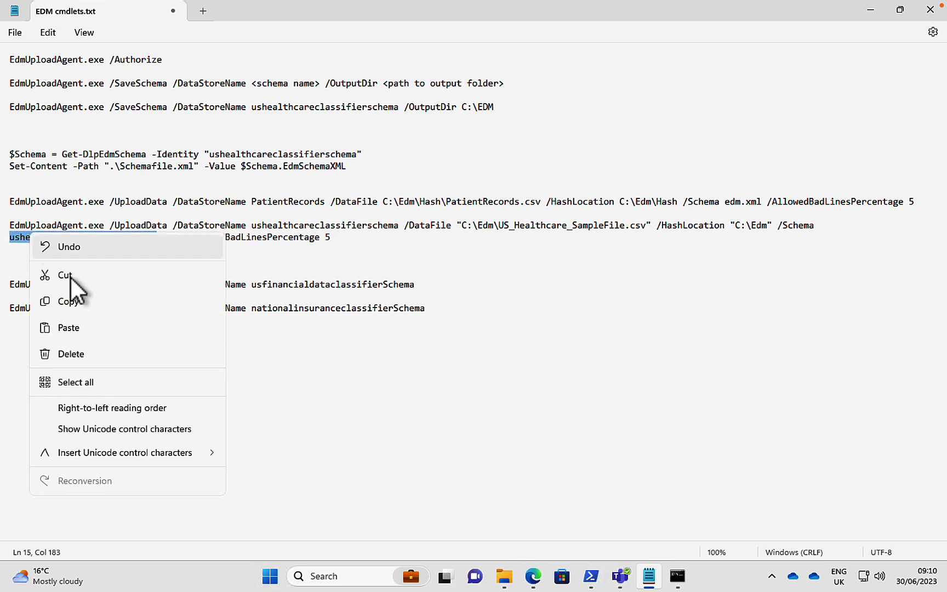
left_click(75, 304)
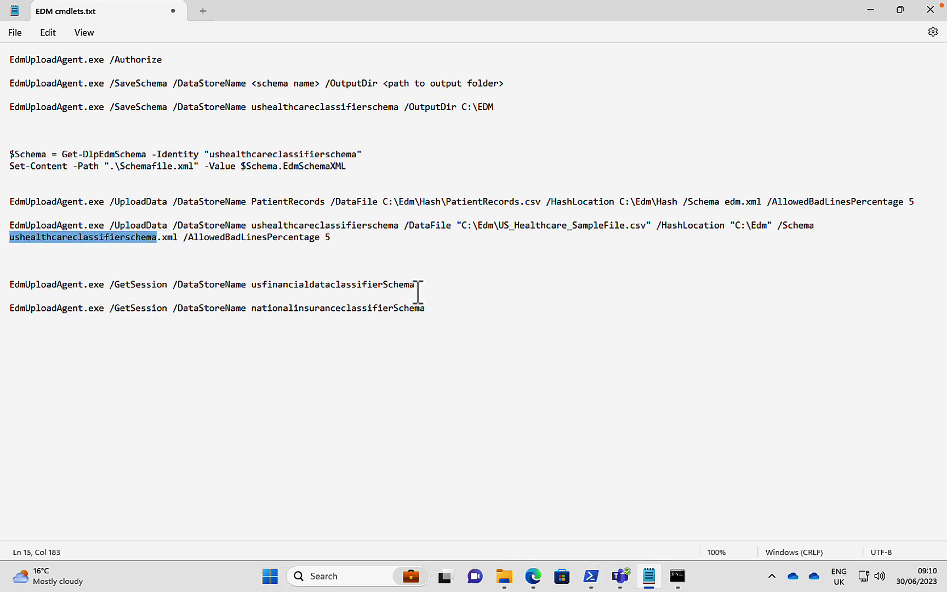
left_click_drag(416, 285, 256, 286)
key("ctrl+v")
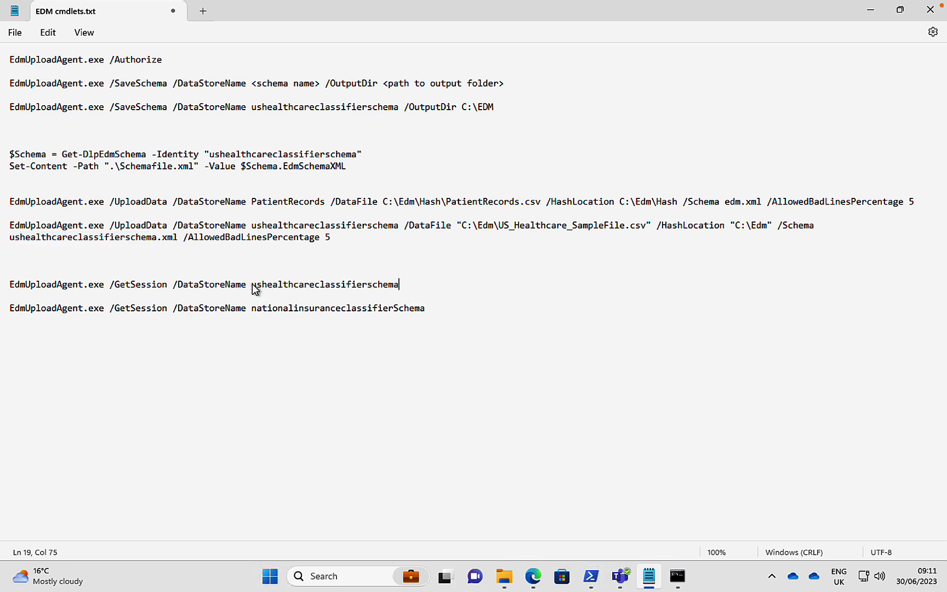
Step: Copy the GetSession command for ushealthcareclassifierschema and run it in Command Prompt to check the upload session
left_click_drag(402, 285, 4, 289)
right_click(22, 283)
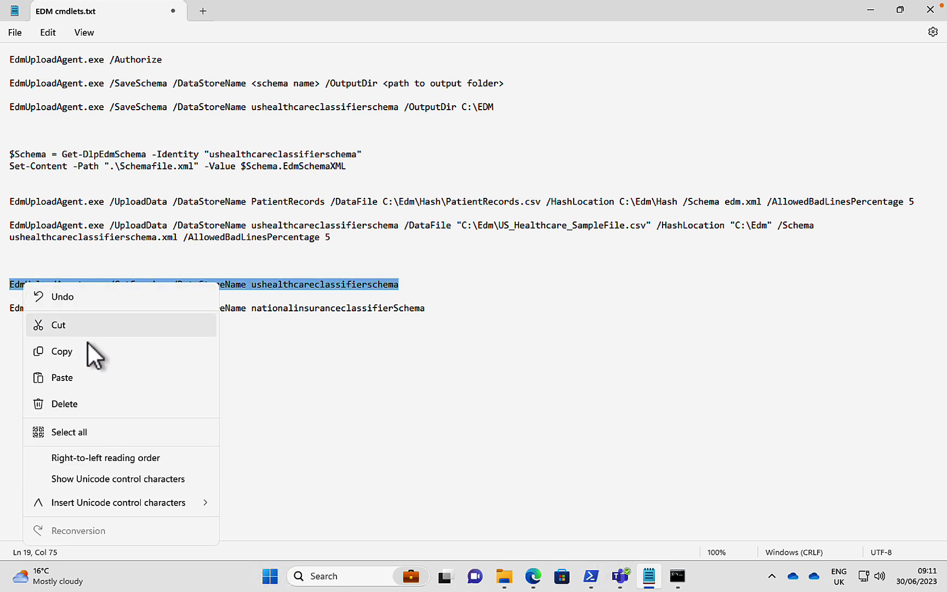
left_click(89, 353)
left_click(674, 584)
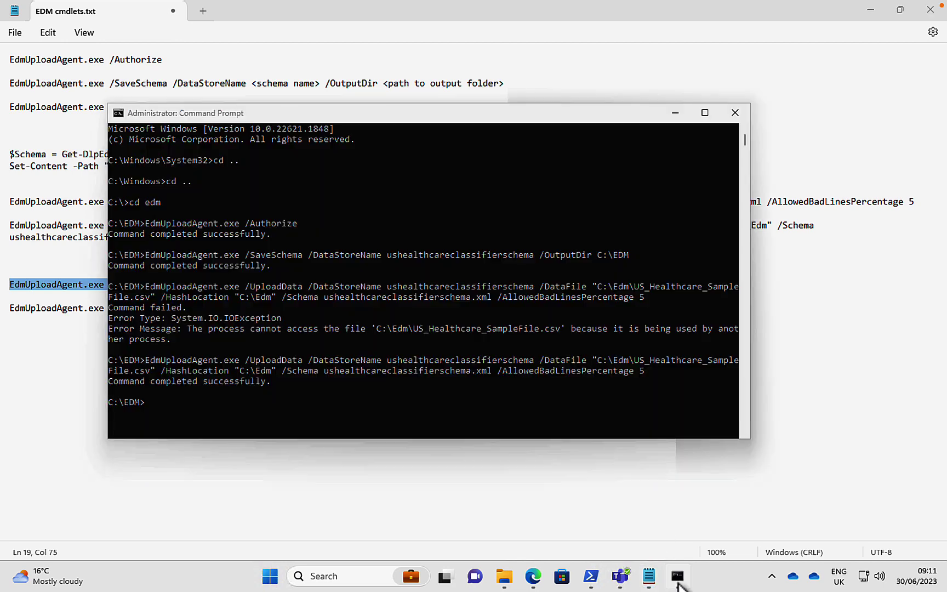
right_click(383, 411)
key("Return")
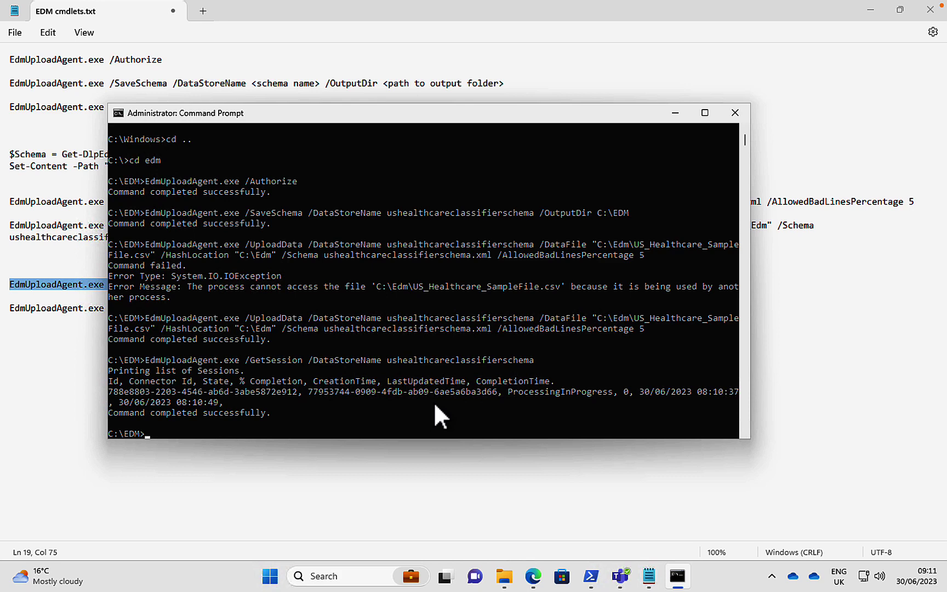
Step: Deselect the US Healthcare Classifier in Microsoft Purview, refresh the EDM classifiers page, and check that classifier's indexing status and details
left_click(532, 577)
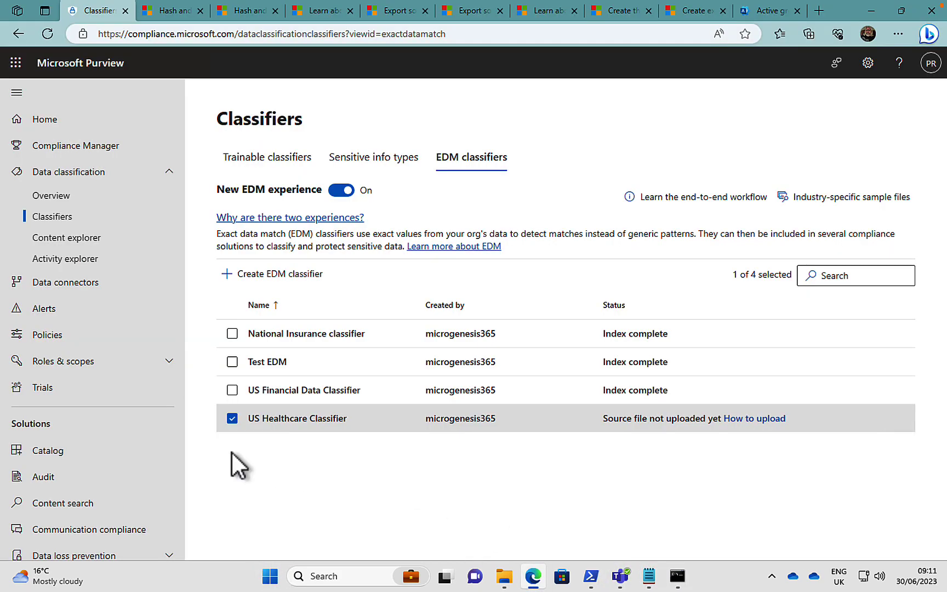
left_click(232, 418)
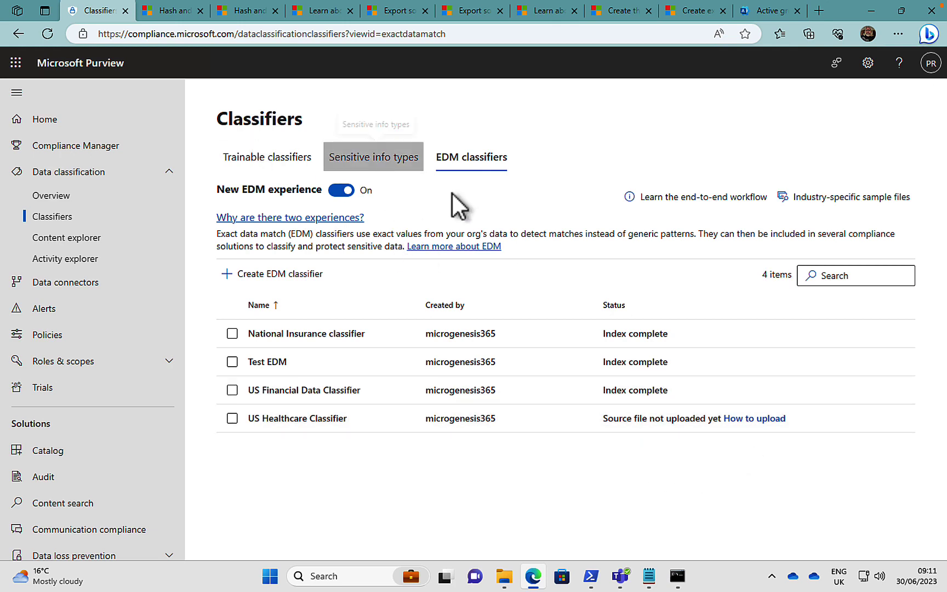
left_click(48, 33)
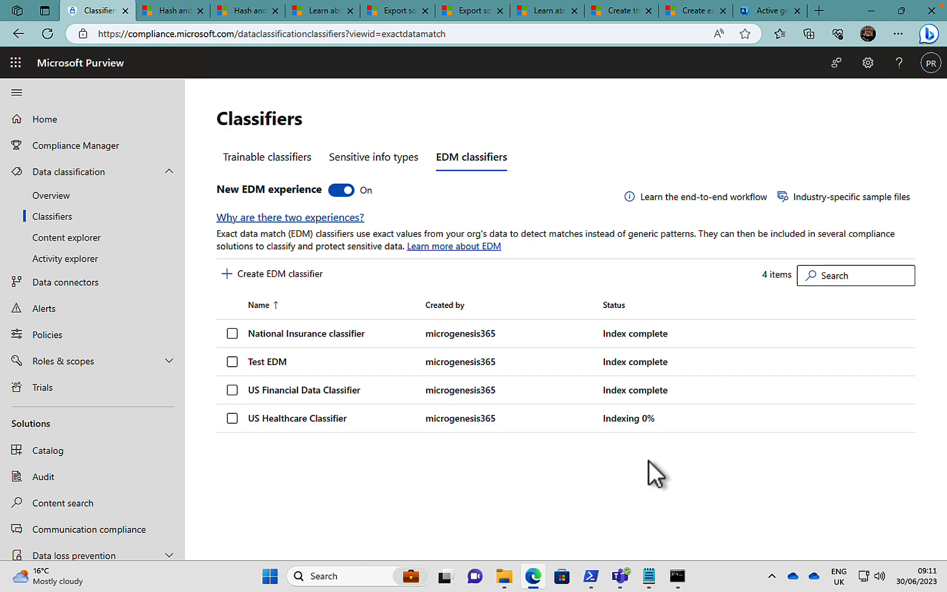
left_click(676, 578)
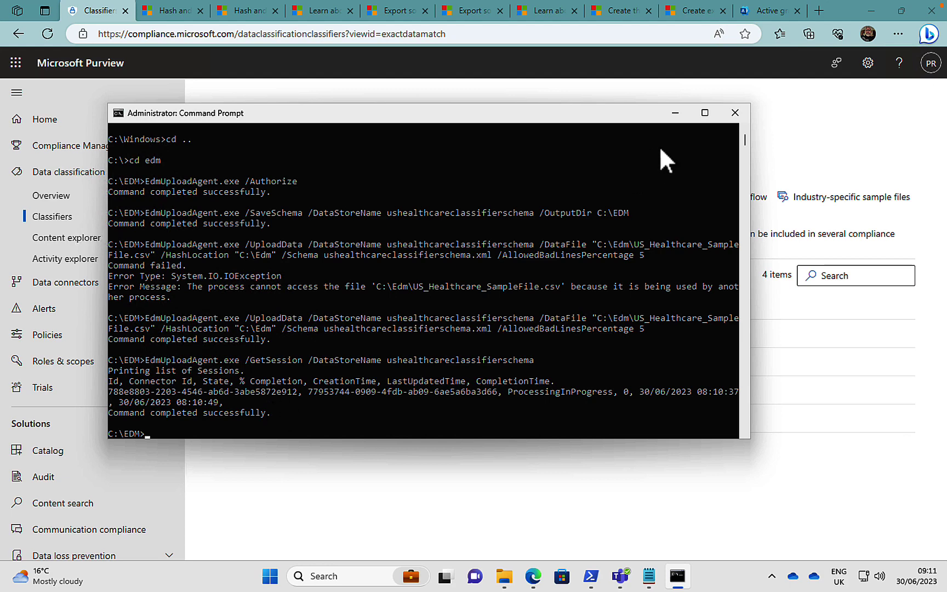
left_click(675, 113)
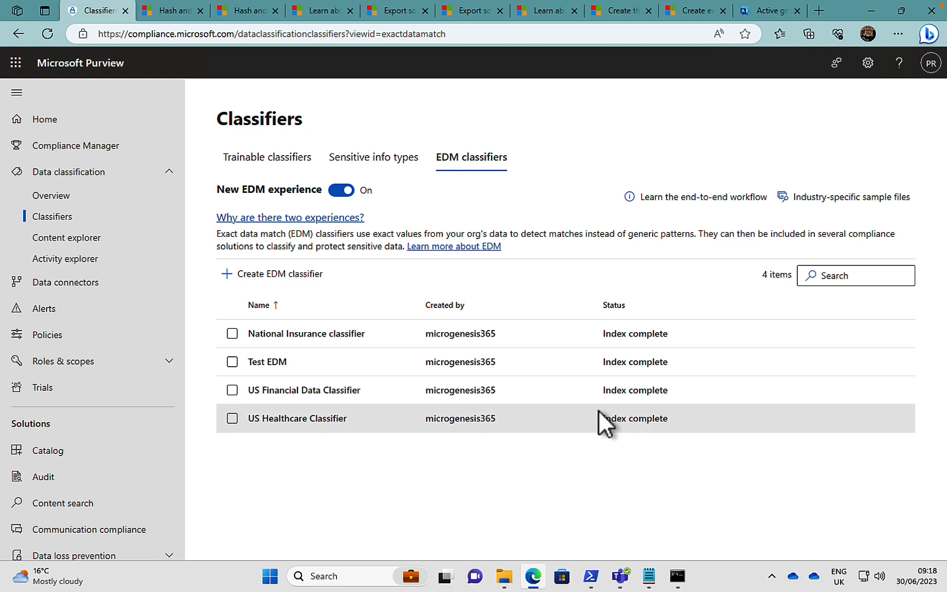
left_click(318, 419)
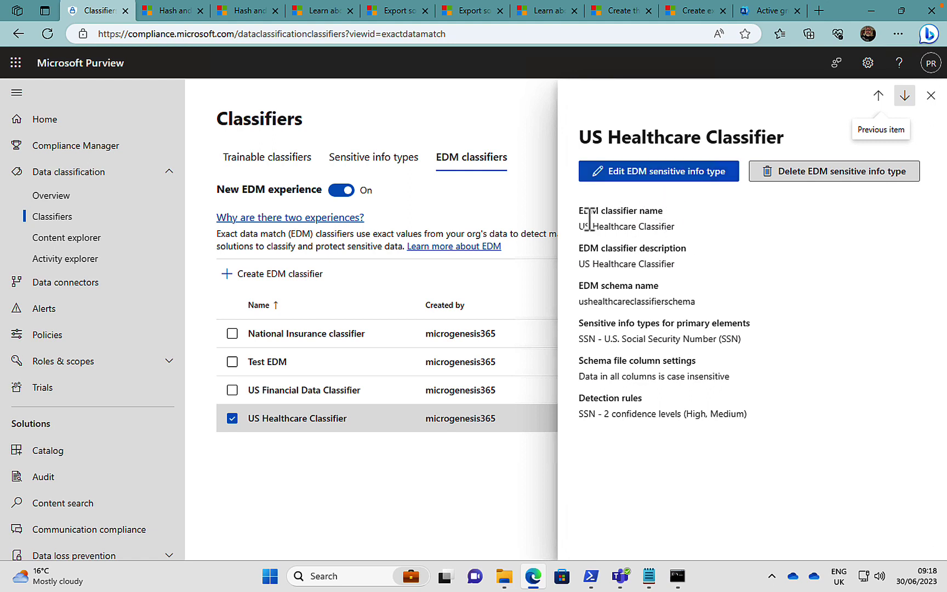
left_click(931, 96)
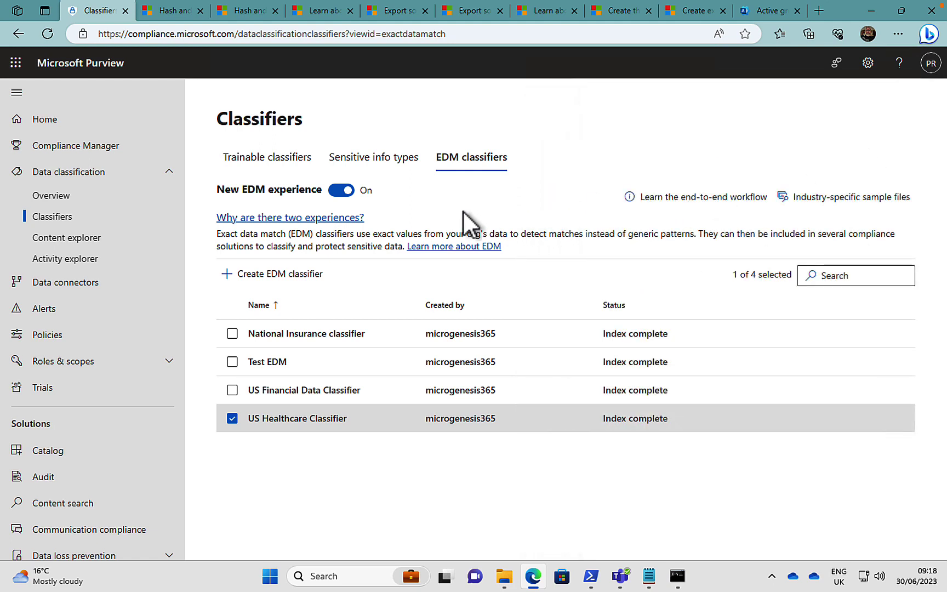
Step: Sort the sensitive info types by publisher and open the file test for the US Healthcare Classifier
left_click(382, 168)
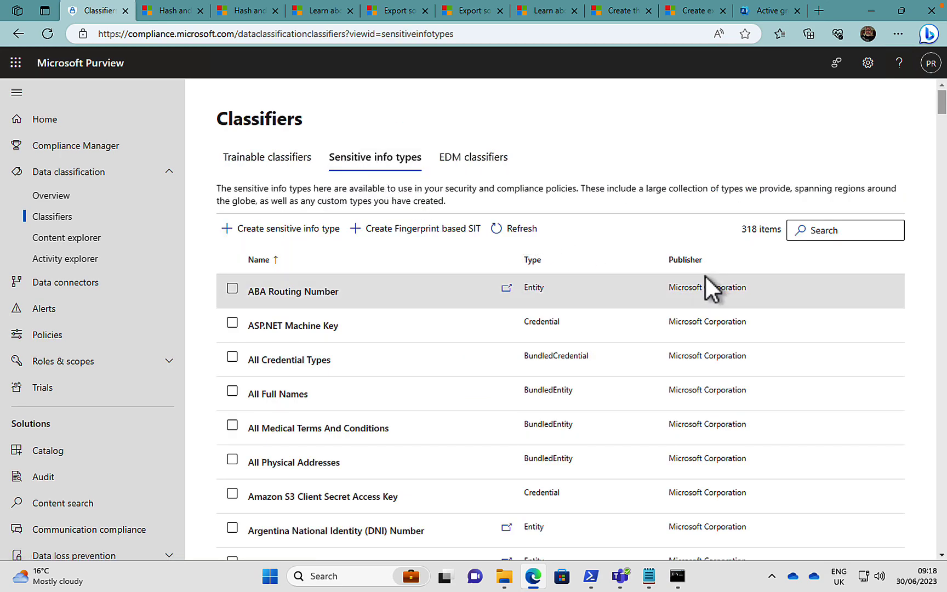
left_click(683, 262)
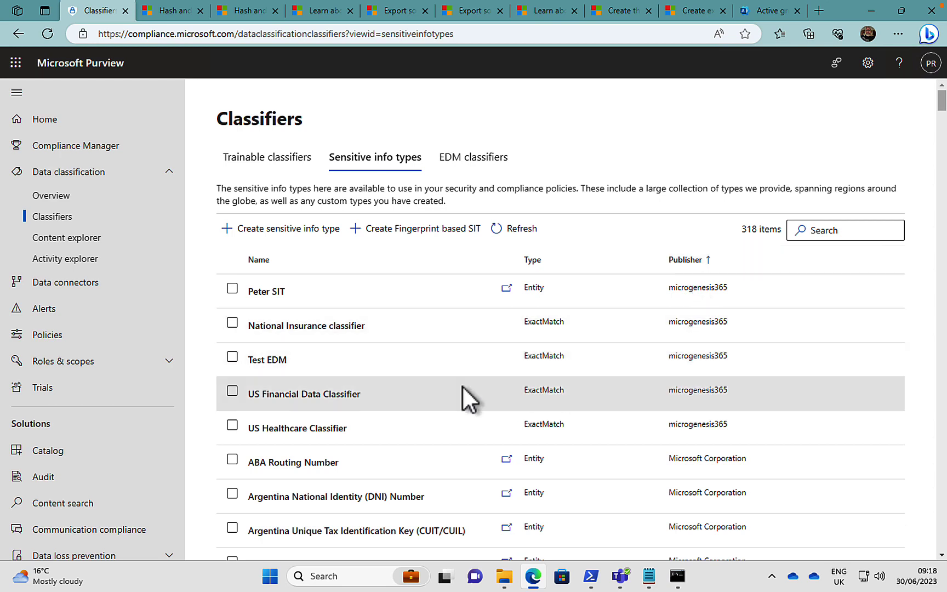
left_click(306, 431)
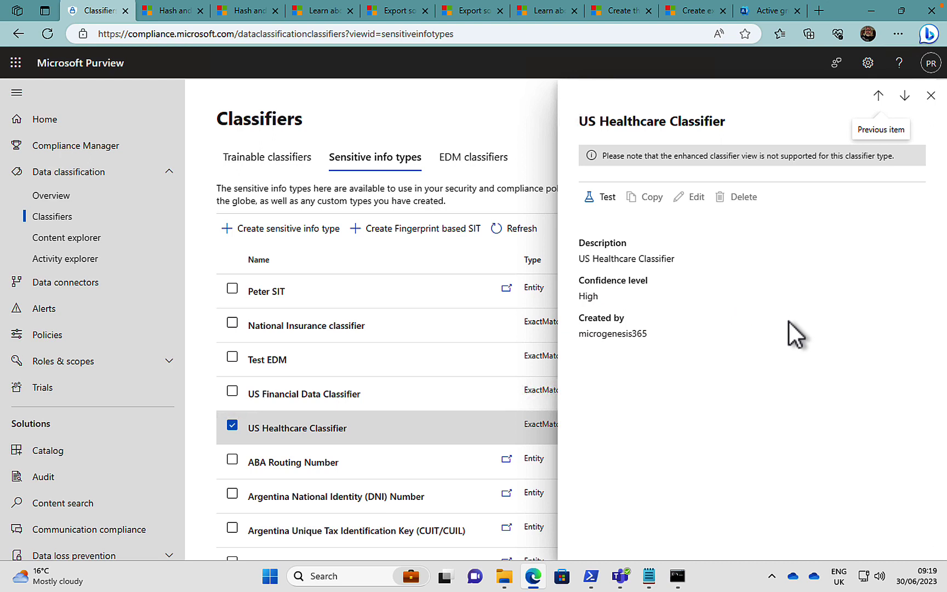
left_click(600, 211)
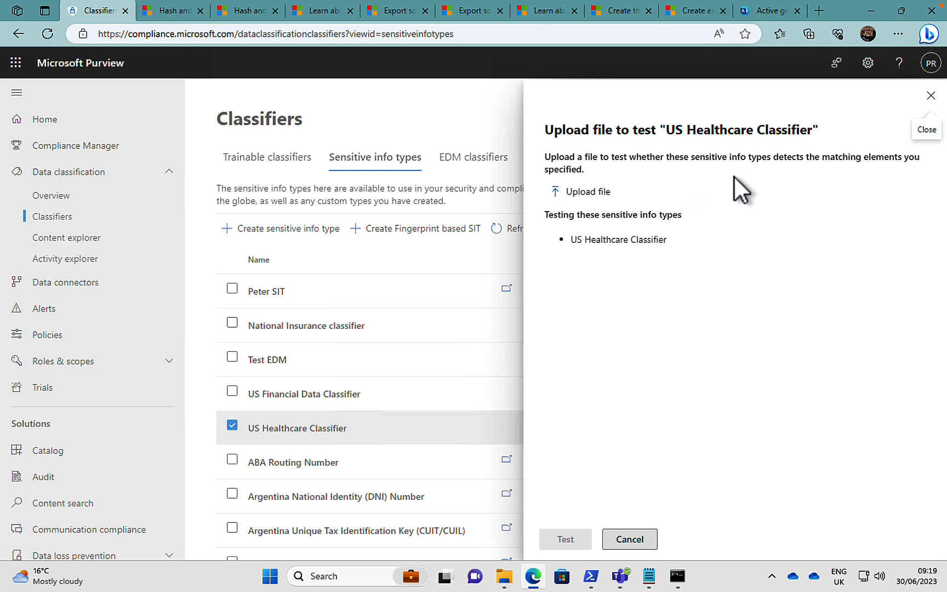
Step: Upload US_Healthcare_SampleFile.csv from the EDM folder and run the US Healthcare Classifier test on it
left_click(597, 195)
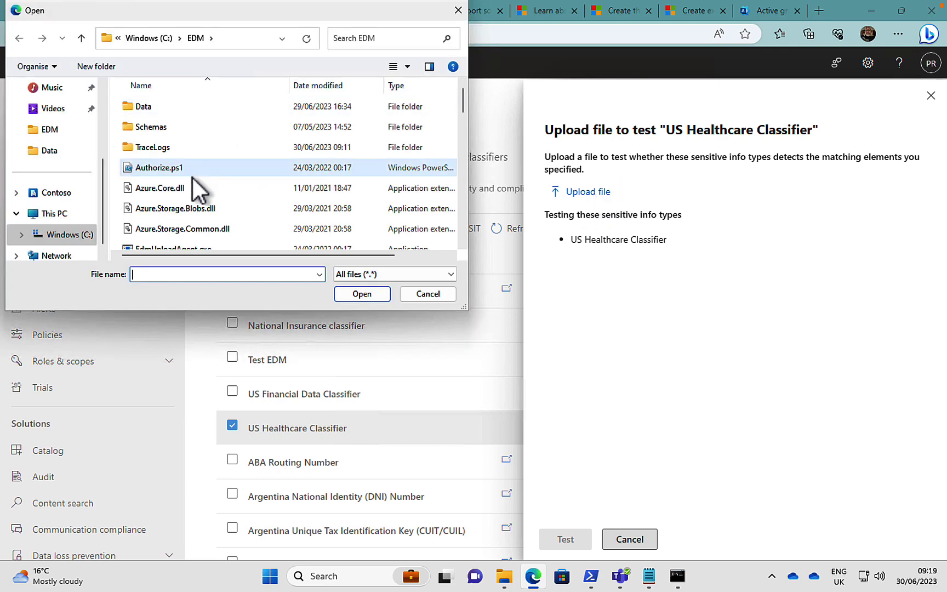
scroll(254, 194, "down", 3)
scroll(254, 193, "down", 4)
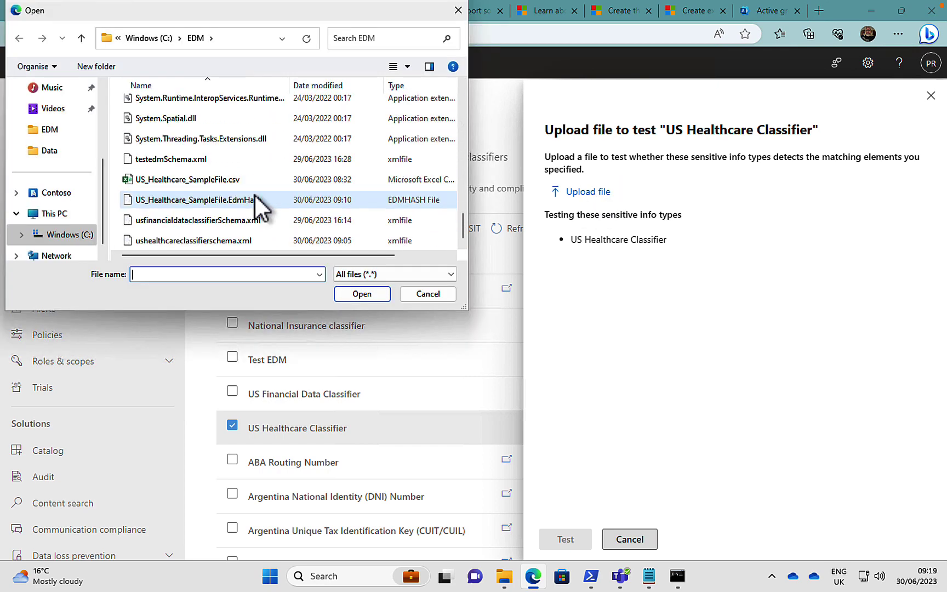
left_click(176, 180)
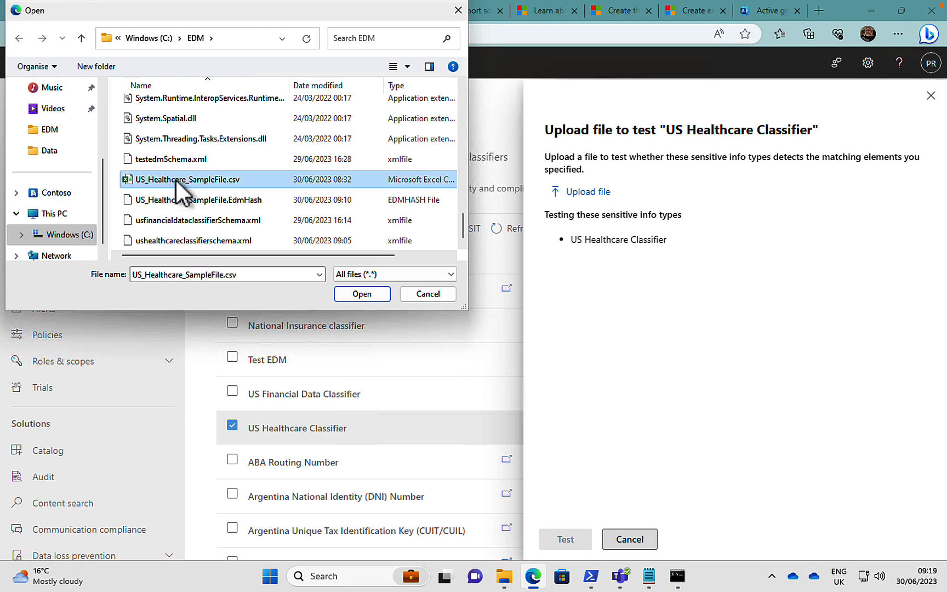
left_click(359, 293)
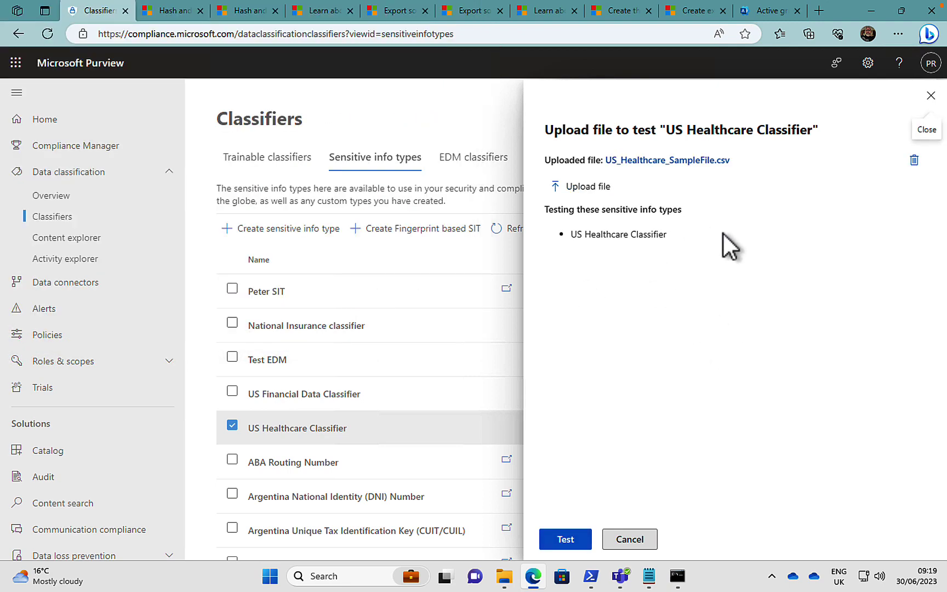
left_click(566, 539)
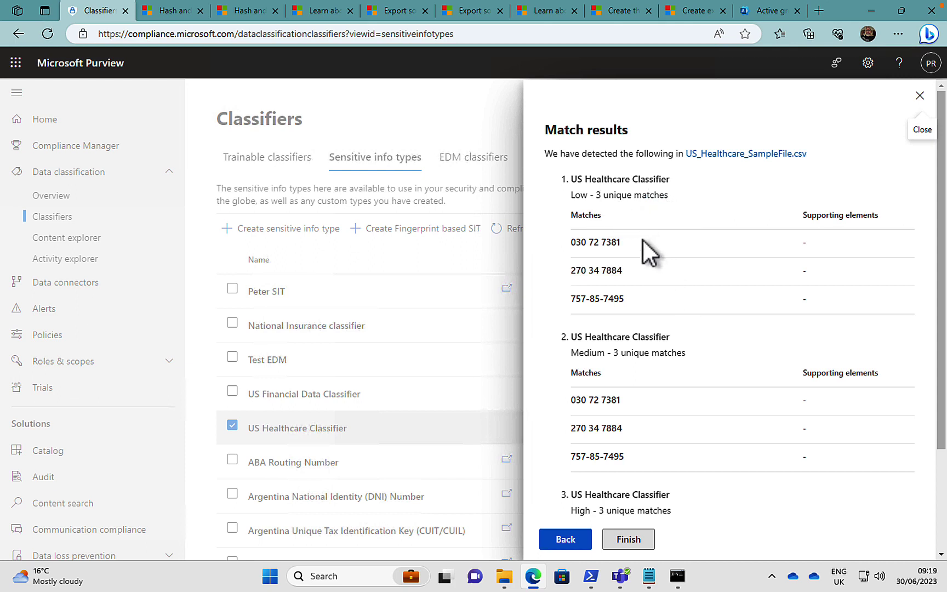
Step: Review the low, medium and high confidence match results, and close the classifier's test and details panes
scroll(652, 277, "down", 1)
scroll(651, 277, "down", 2)
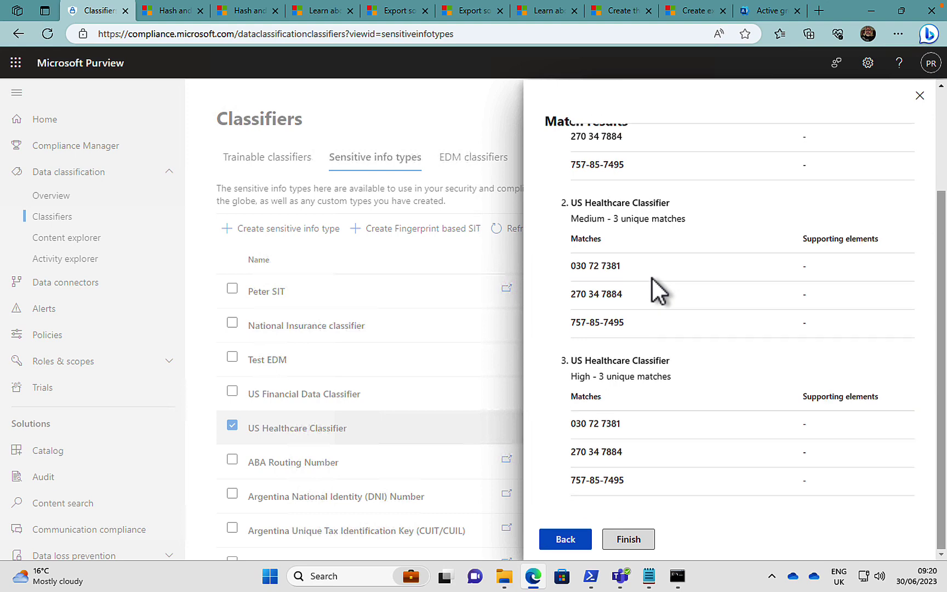
scroll(651, 277, "up", 3)
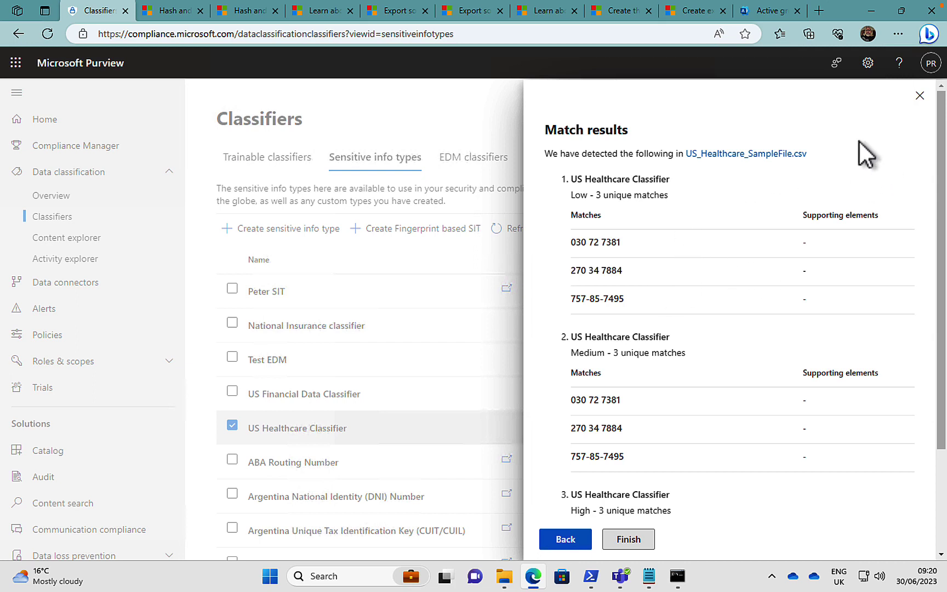
left_click(919, 97)
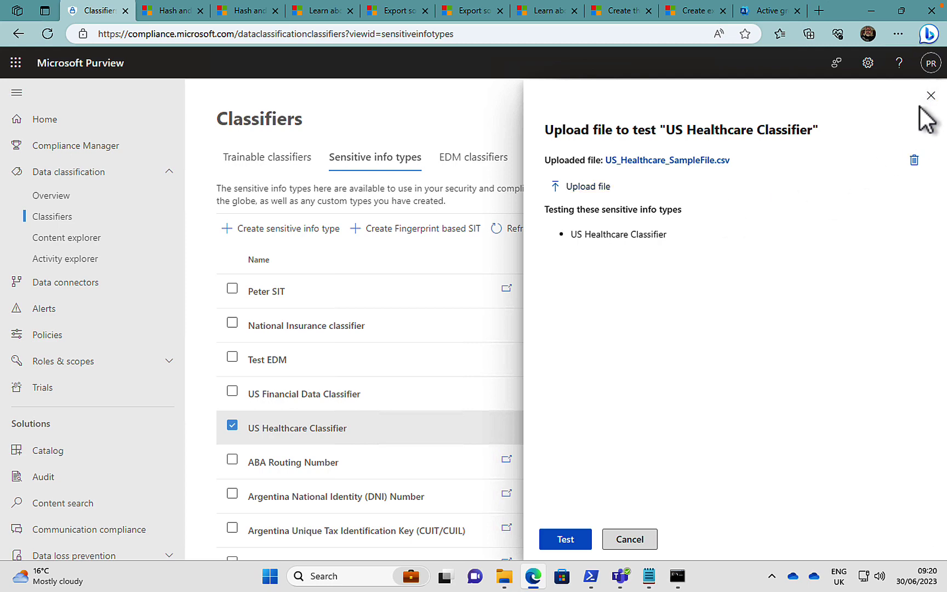
left_click(931, 96)
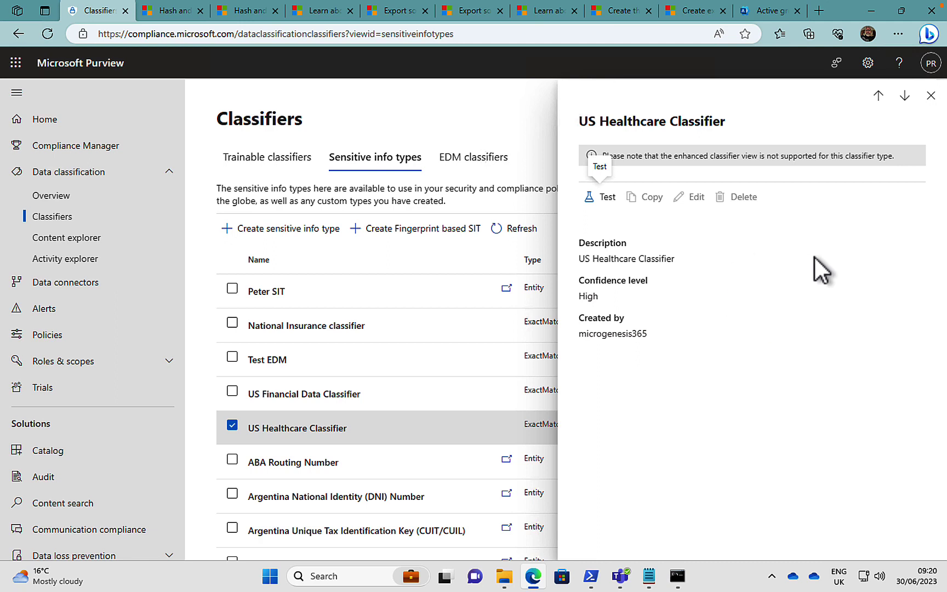
left_click(930, 95)
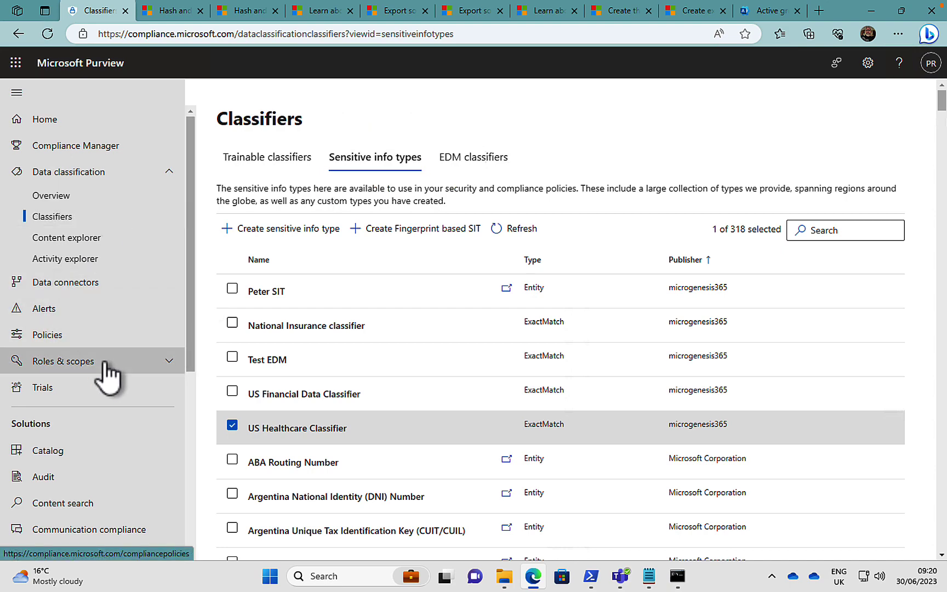
Step: Start a new data loss prevention policy from the Custom policy template, keeping the default name, description and full-directory admin units
scroll(106, 431, "down", 5)
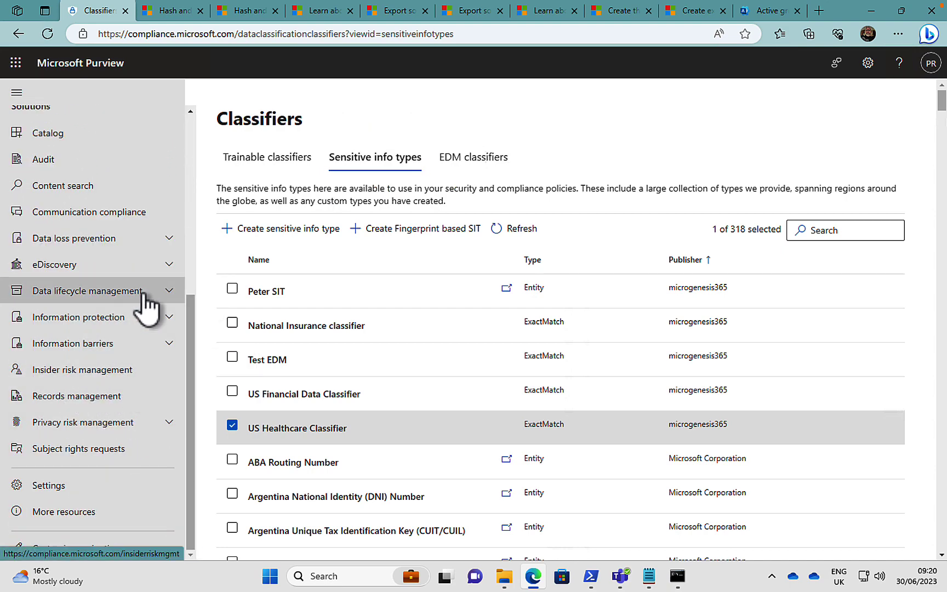
left_click(165, 239)
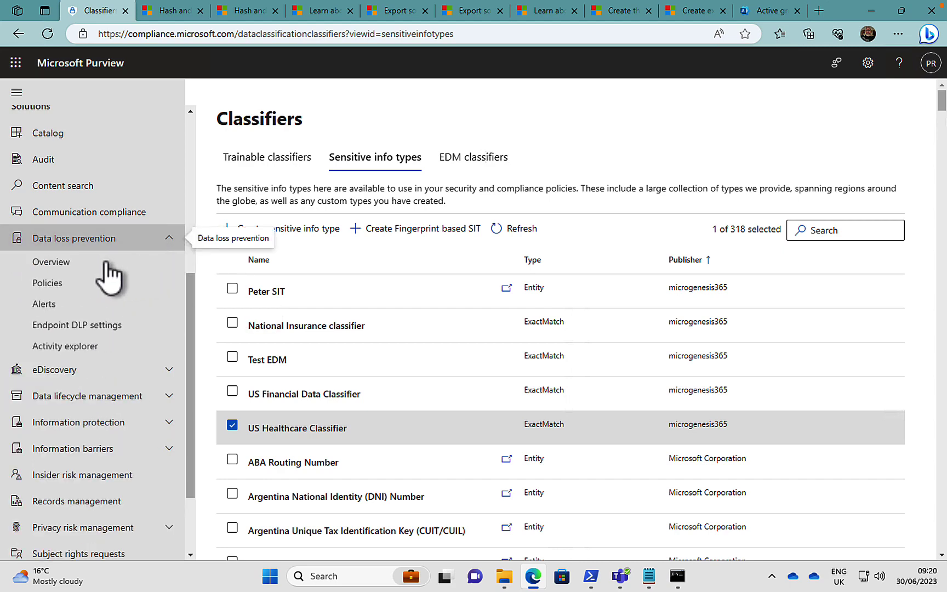
left_click(77, 281)
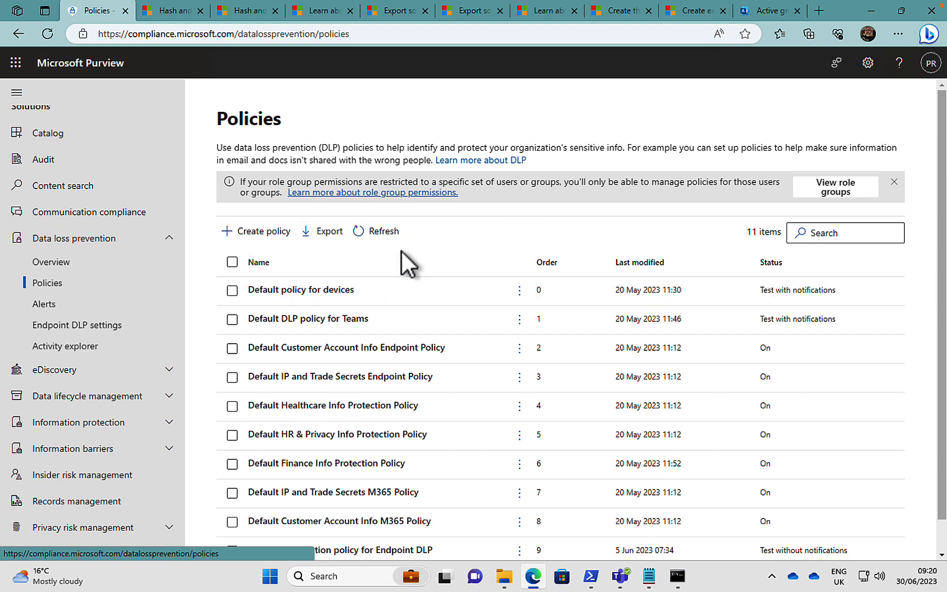
left_click(256, 234)
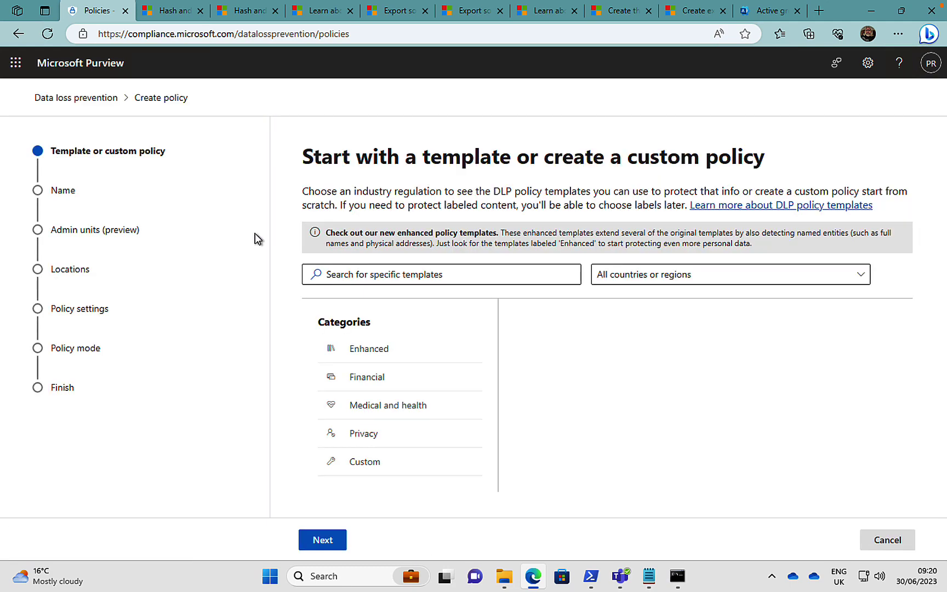
left_click(366, 463)
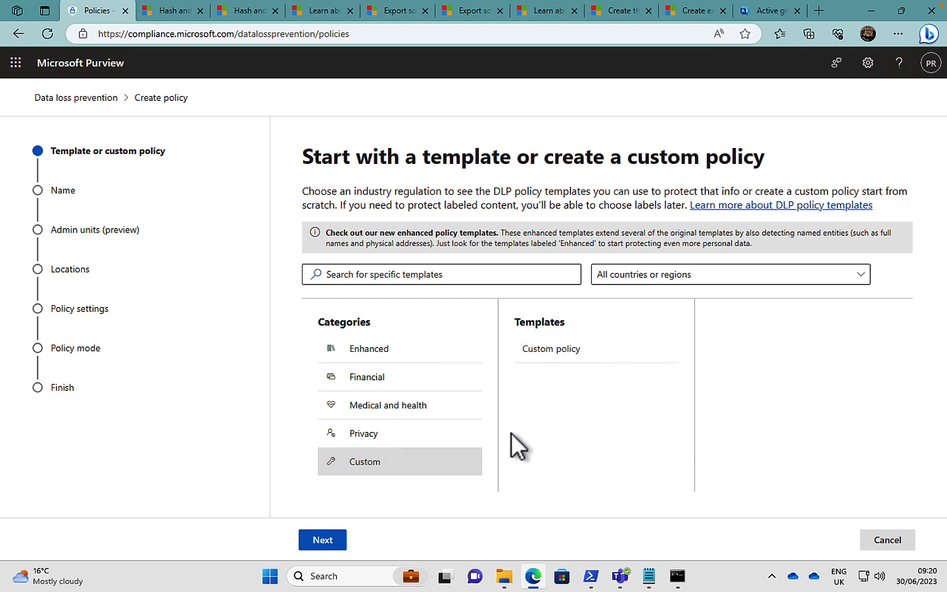
left_click(547, 350)
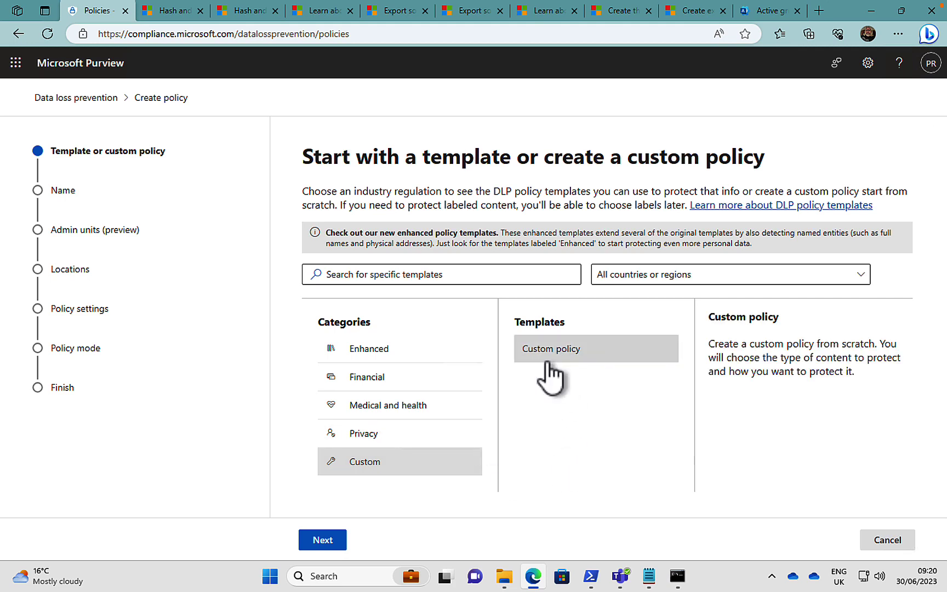
left_click(326, 542)
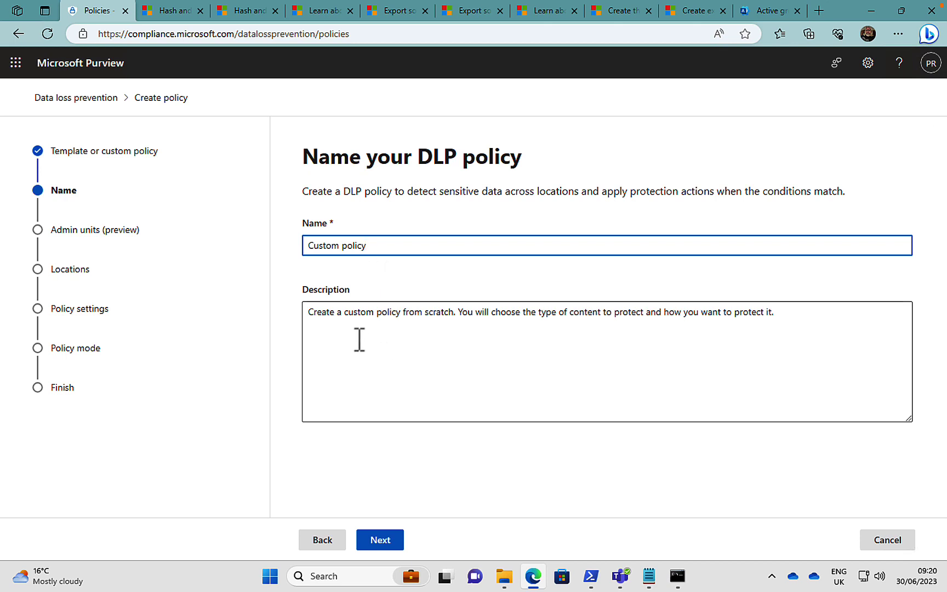
left_click(386, 539)
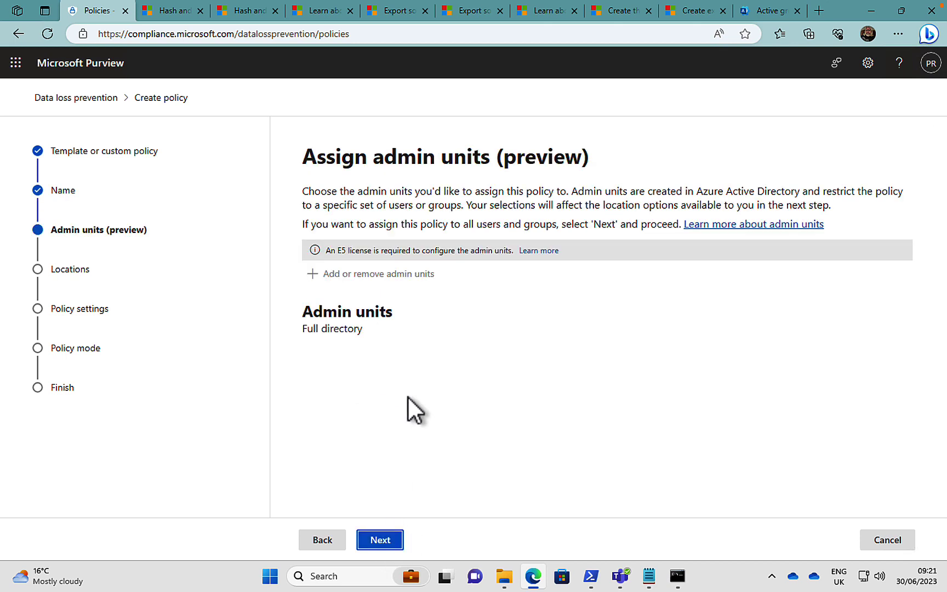
left_click(387, 541)
Step: Turn off the Devices, Microsoft Defender for Cloud Apps and On-premises repositories locations for the policy and continue to its settings
scroll(436, 416, "down", 2)
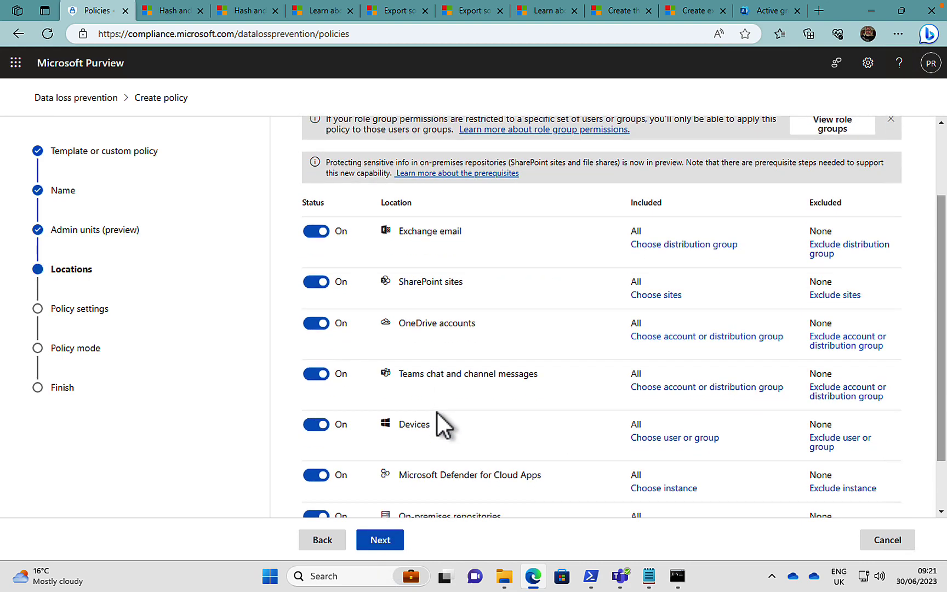
left_click(316, 415)
left_click(316, 457)
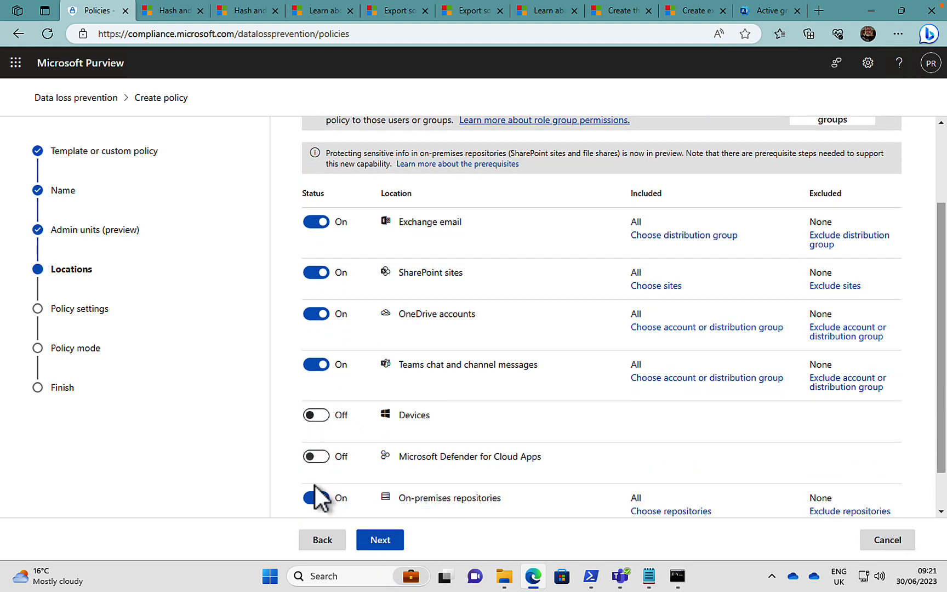
left_click(317, 498)
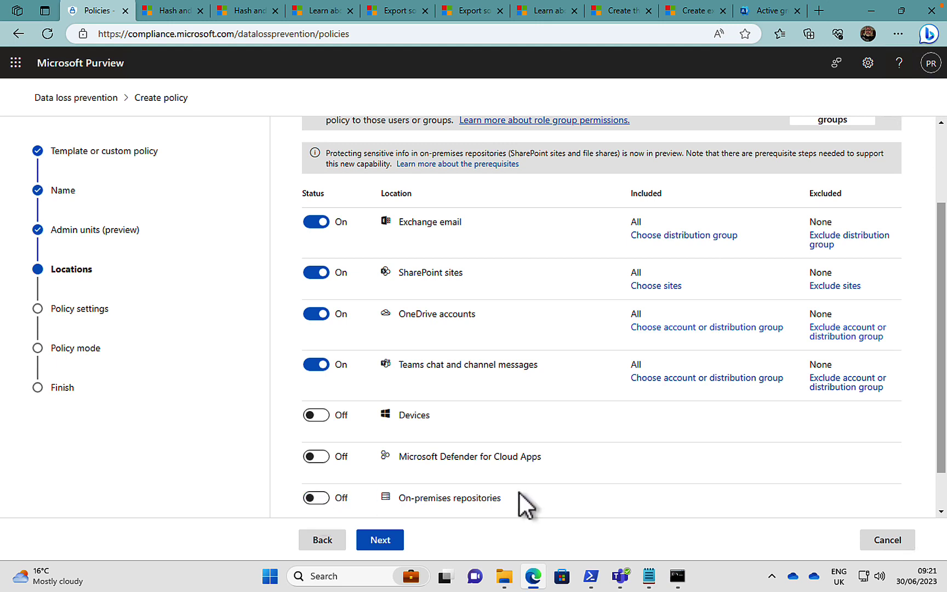
left_click(394, 541)
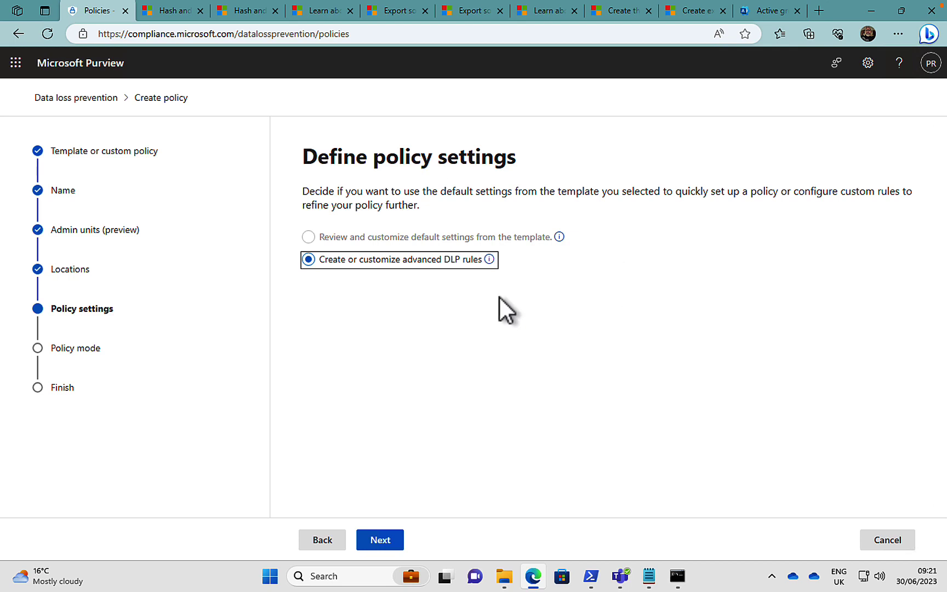
Step: Keep the advanced DLP rules option and create a rule named US Healthcare Classifier
left_click(386, 539)
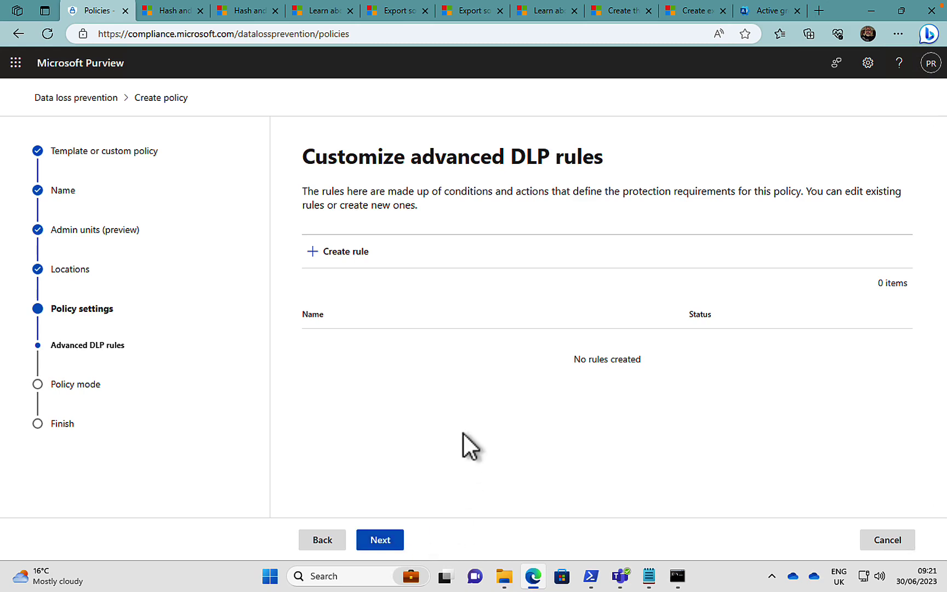
left_click(348, 255)
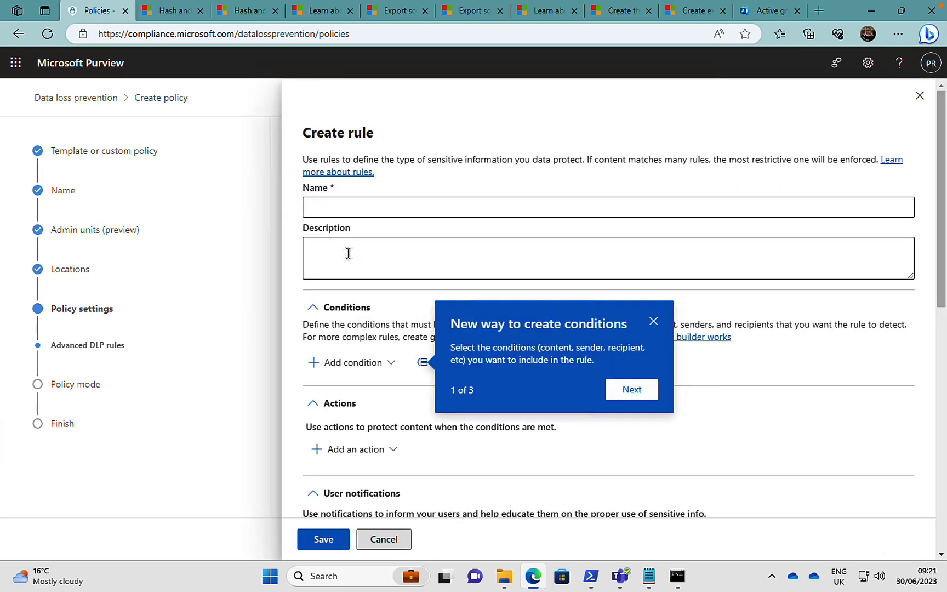
left_click(362, 207)
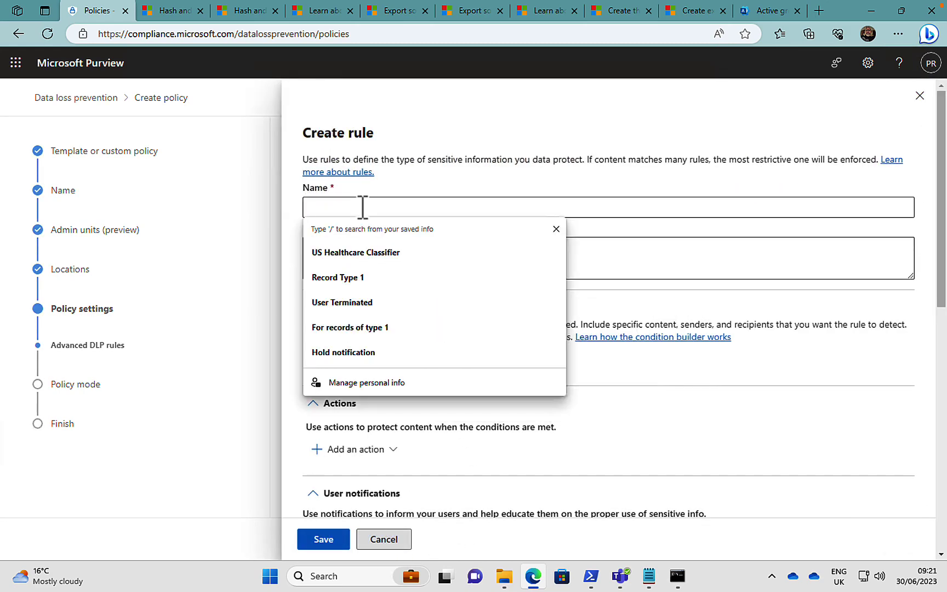
left_click(353, 252)
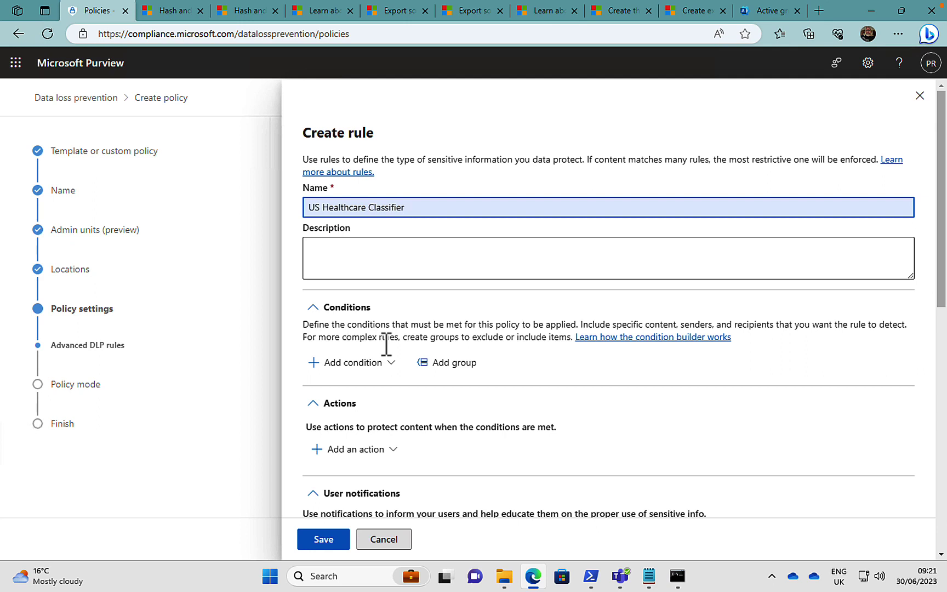
Step: Add a Content contains condition to the rule with the US Healthcare Classifier sensitive info type
left_click(376, 366)
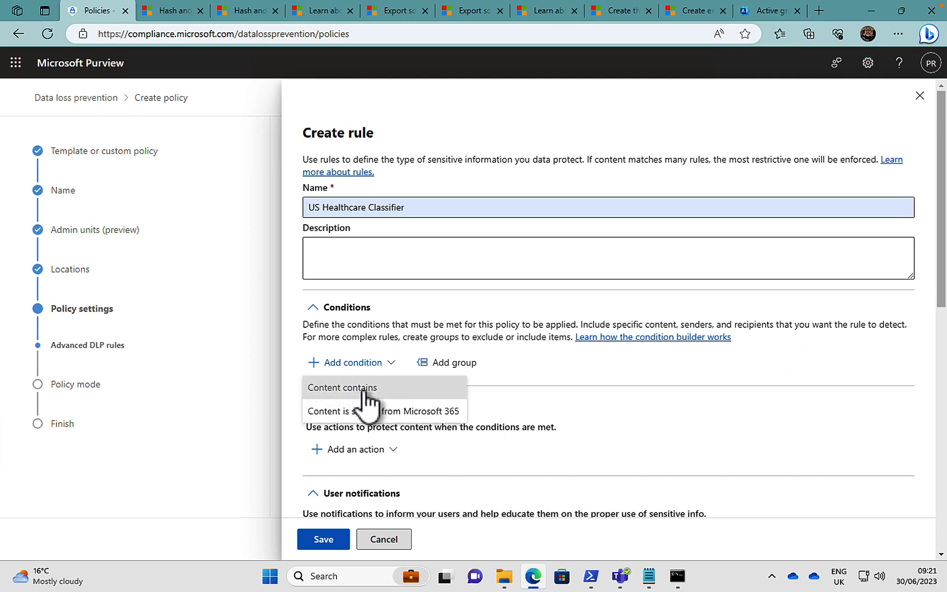
left_click(363, 391)
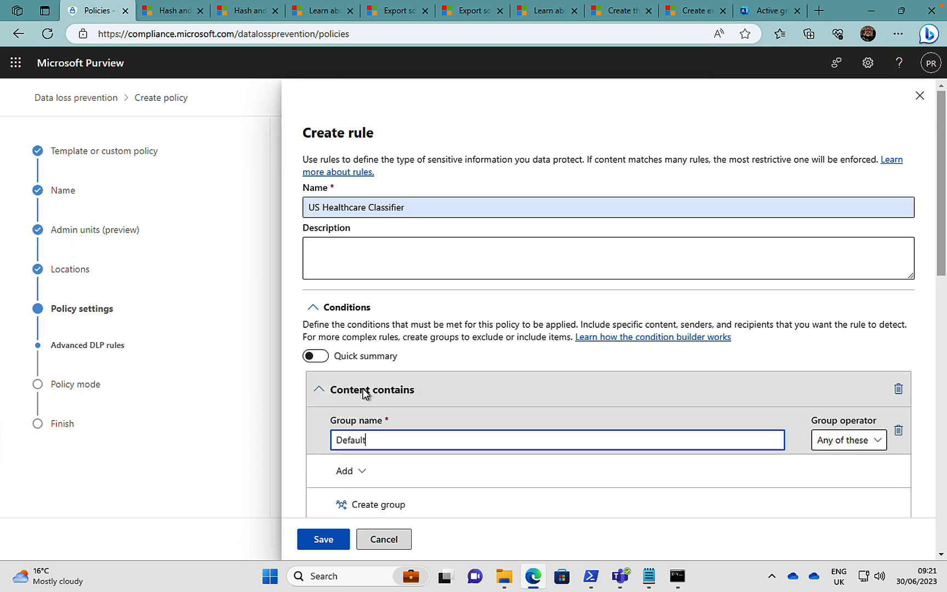
left_click(362, 471)
scroll(436, 465, "down", 1)
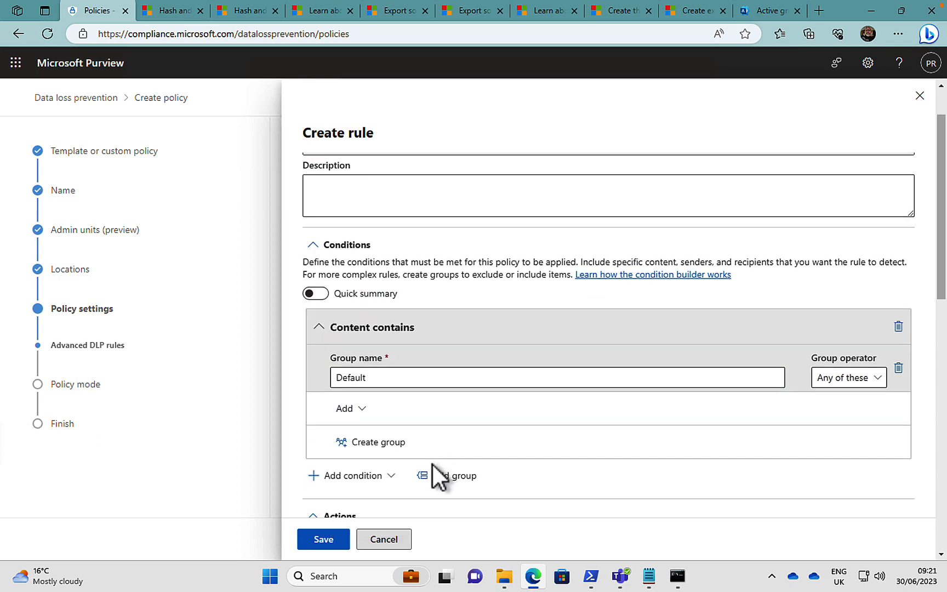
left_click(362, 412)
left_click(378, 436)
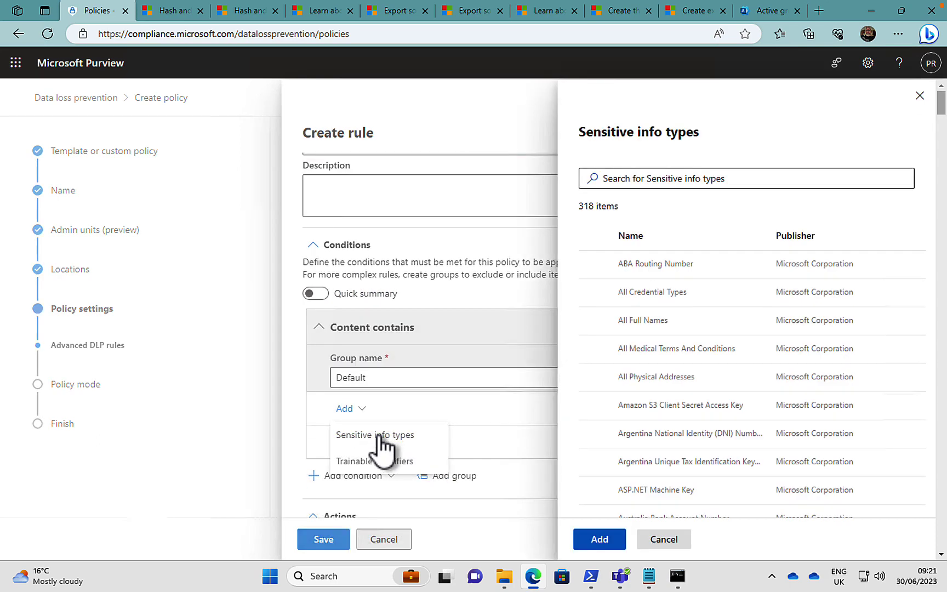
scroll(696, 428, "down", 20)
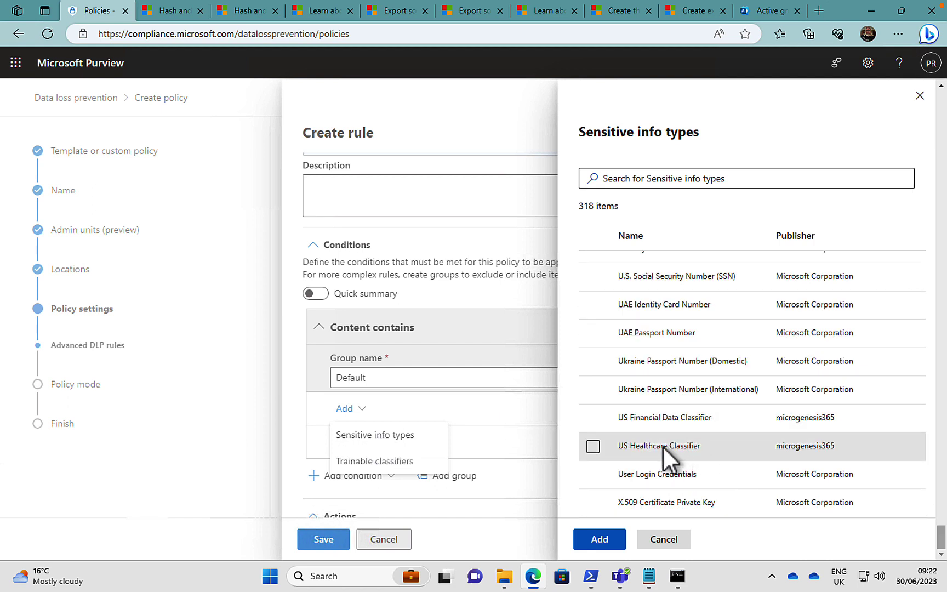
left_click(593, 447)
left_click(592, 447)
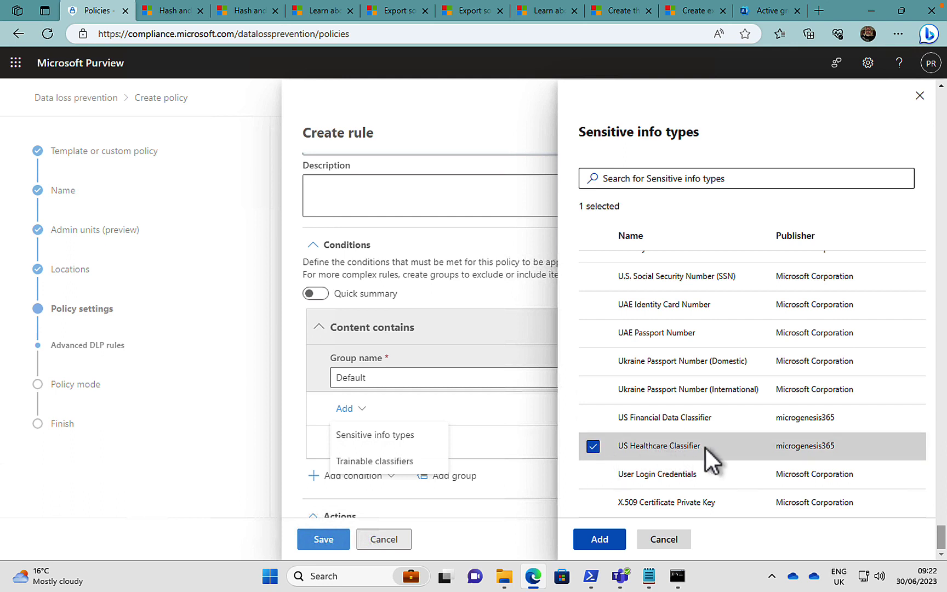
left_click(605, 537)
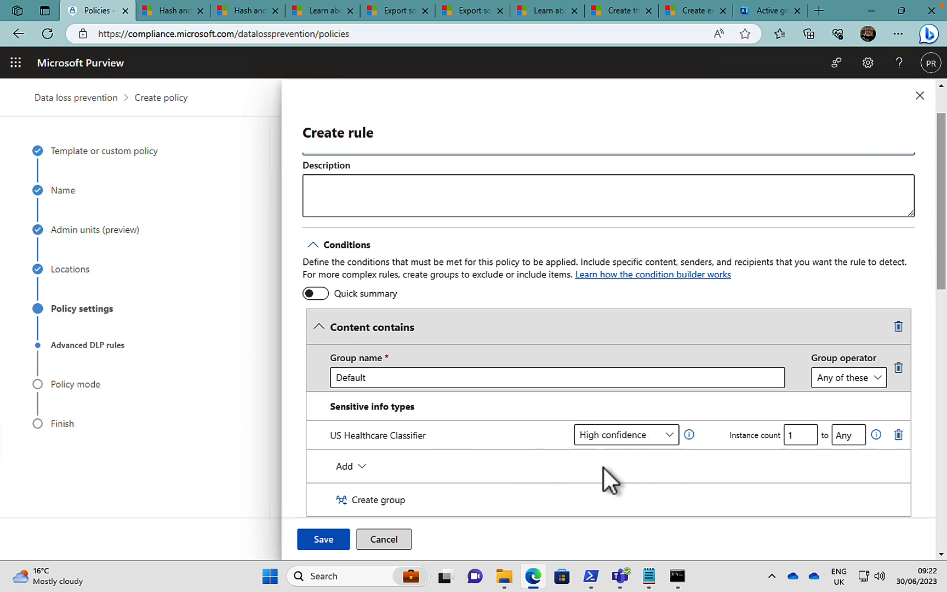
scroll(603, 467, "down", 3)
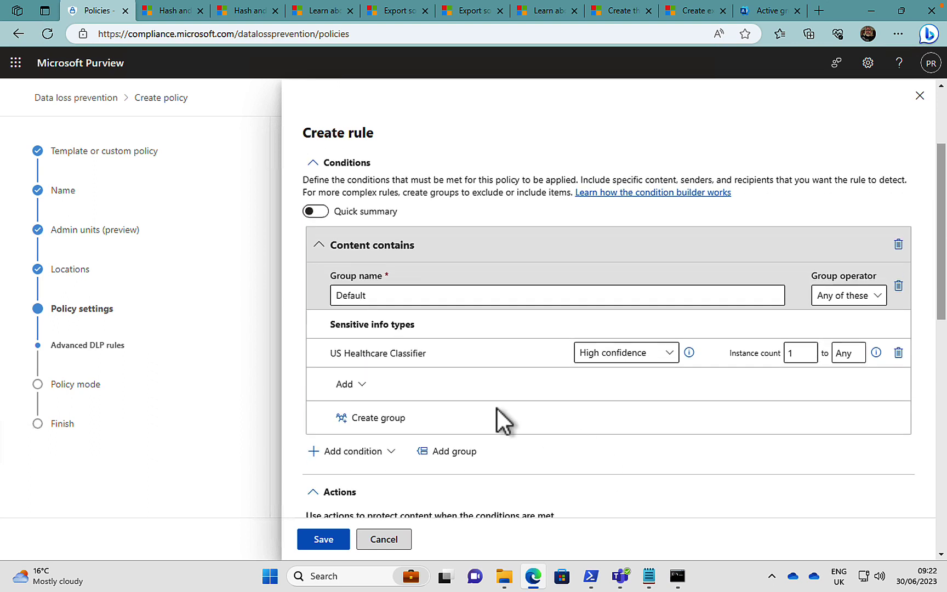